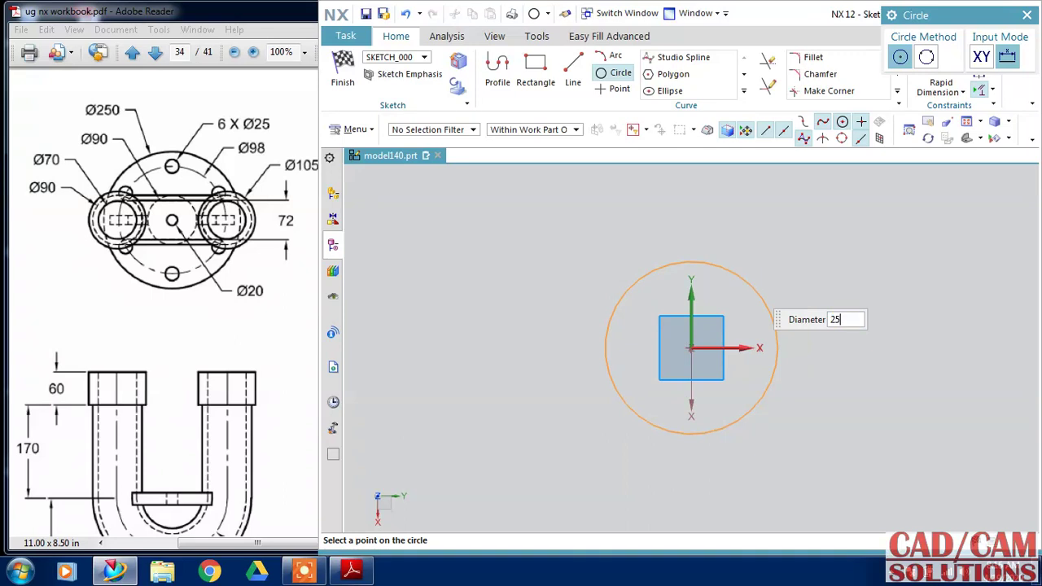
- Draw a 250 mm circle centred on the origin, plus concentric 90 mm and 70 mm circles on the negative side of the horizontal axis
key(Return)
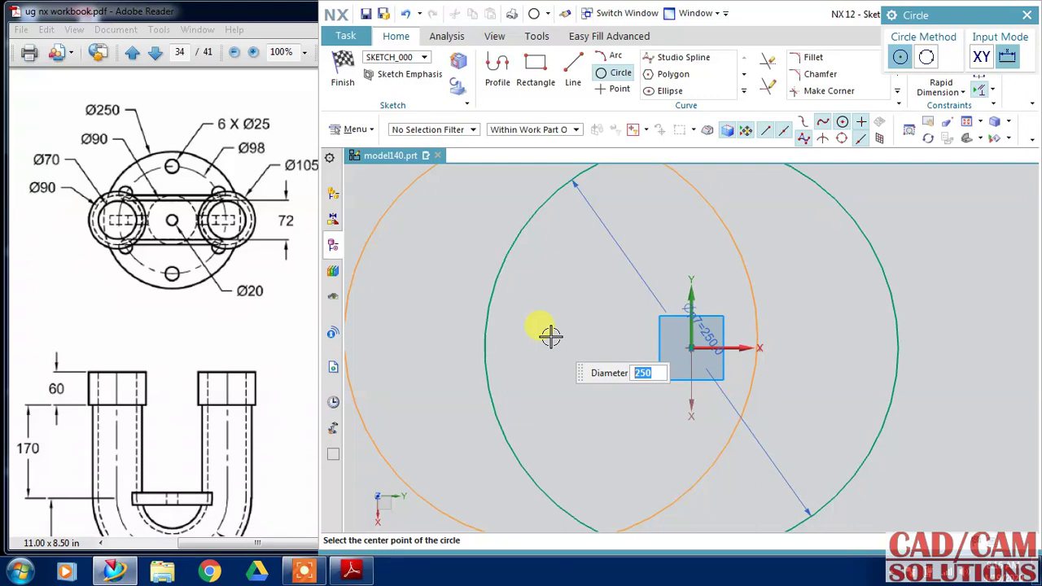
key(Return)
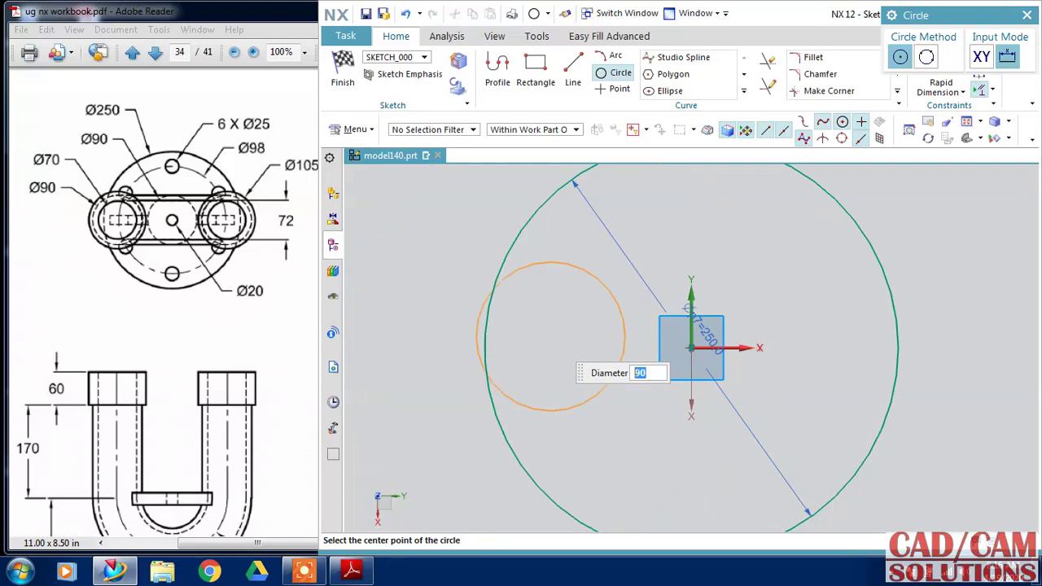
click(521, 348)
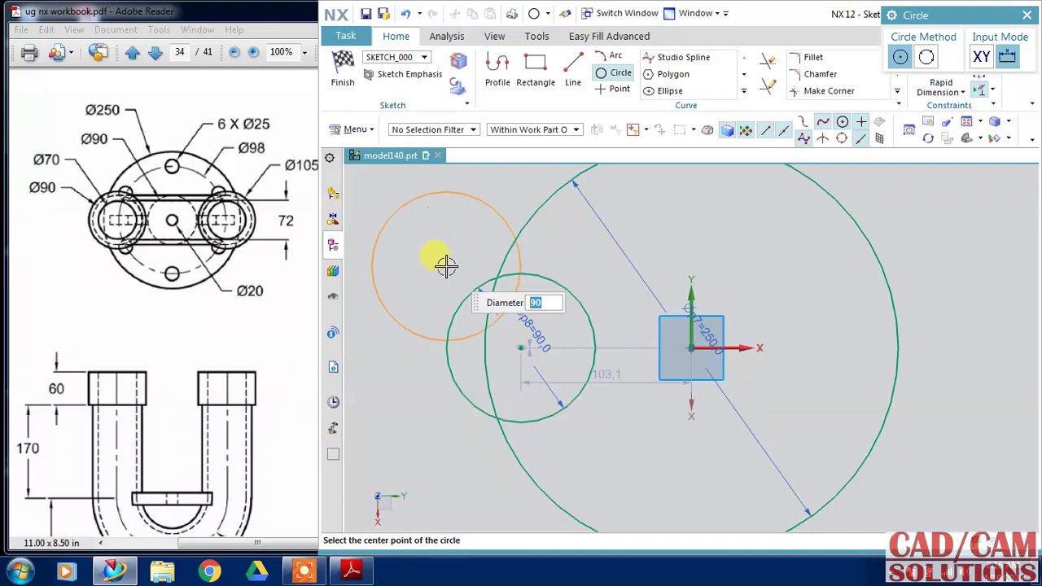
key(Return)
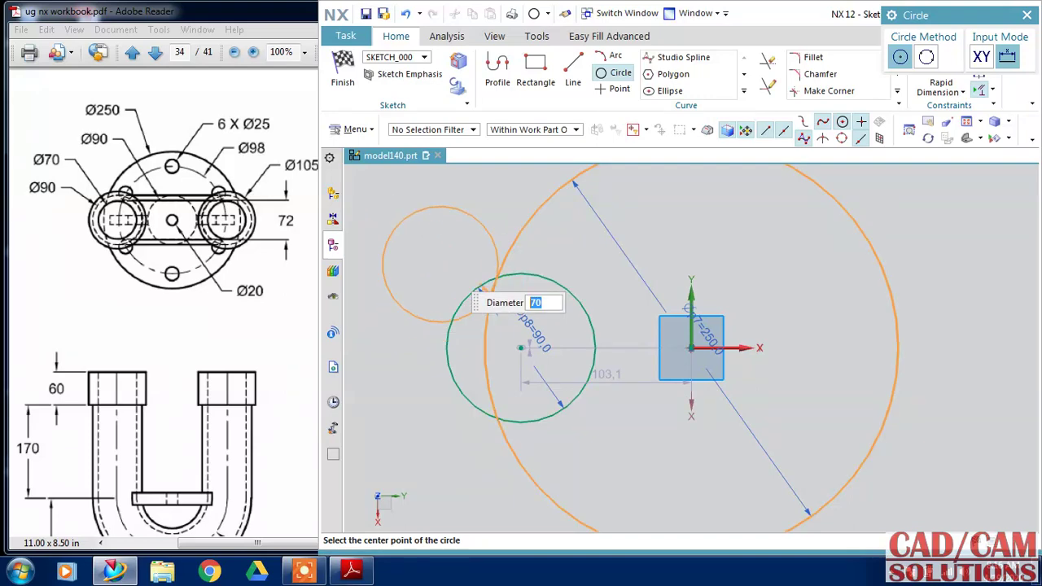
click(519, 346)
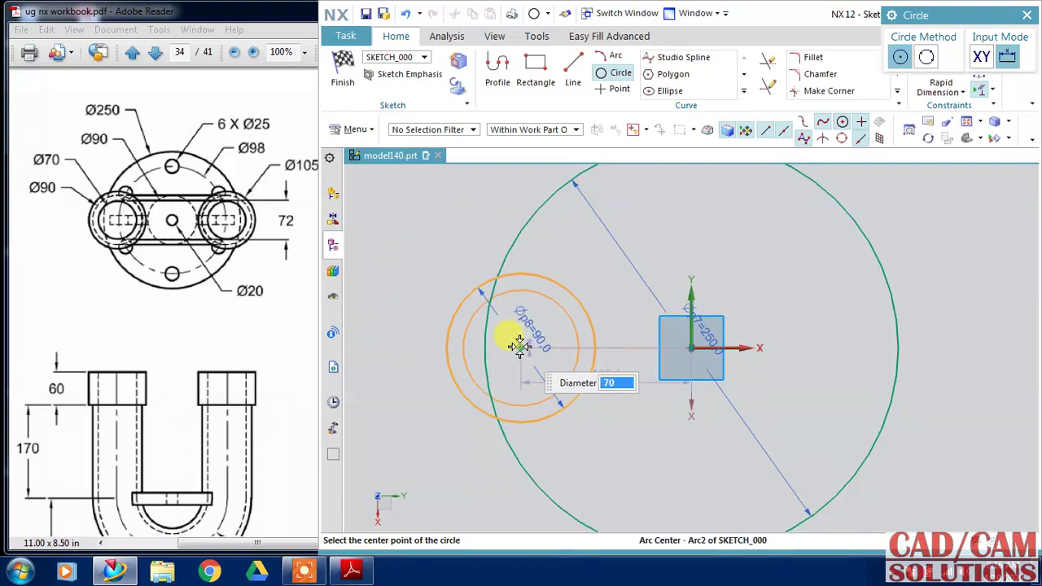
middle_click(428, 205)
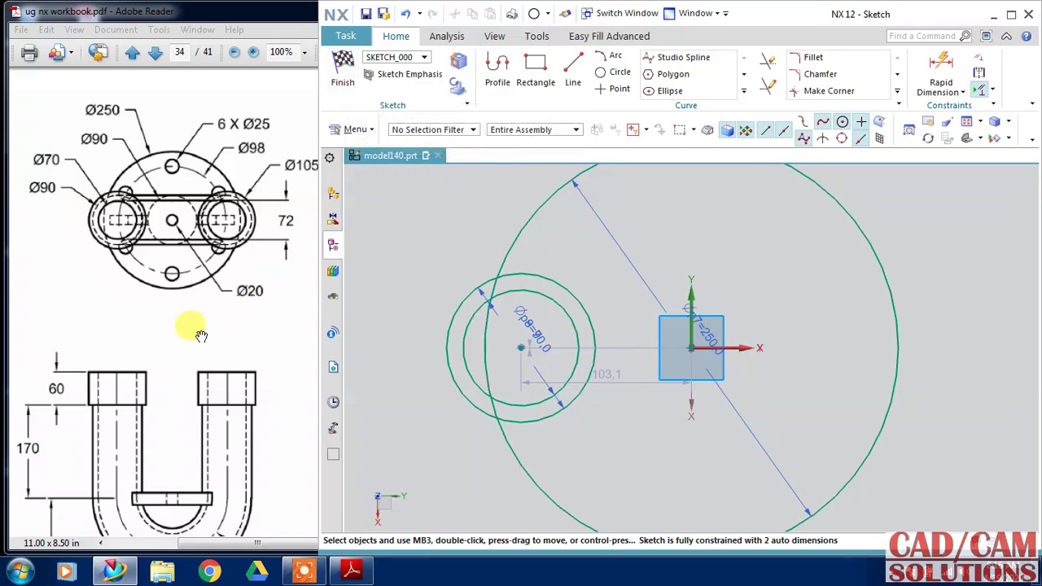
- Draw a 25 mm bolt-hole circle directly above the origin, inside the upper edge of the 250 mm circle
mouse_move(198, 330)
mouse_down()
mouse_move(198, 255)
mouse_move(209, 270)
mouse_move(189, 342)
mouse_up()
drag(177, 192, 167, 230)
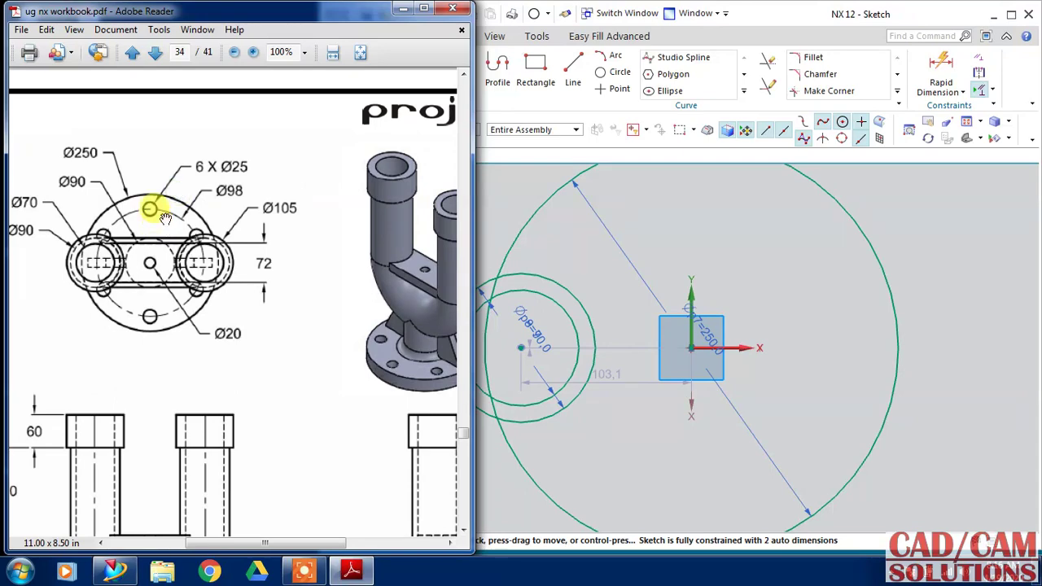
click(610, 71)
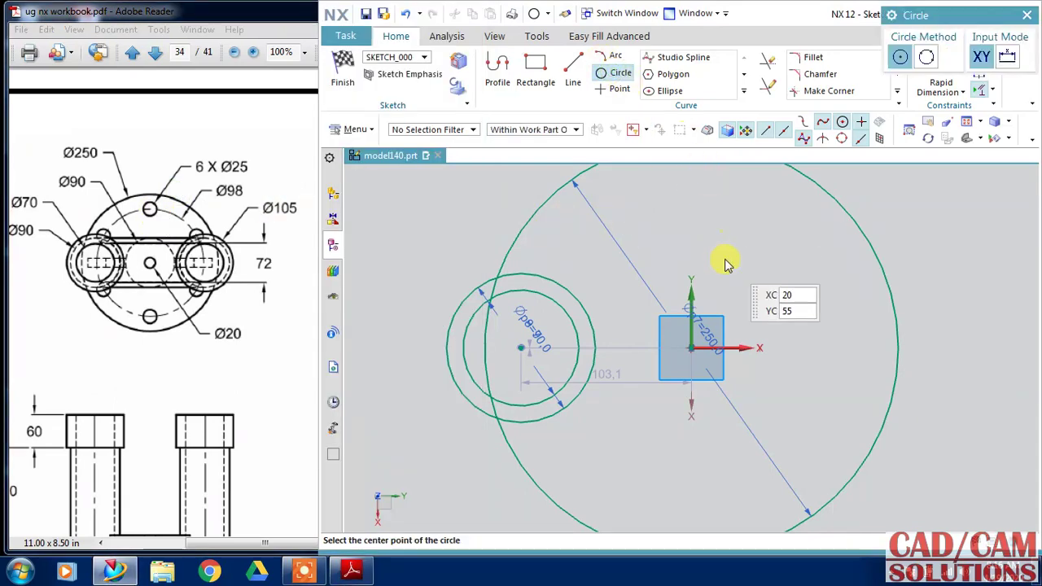
click(692, 174)
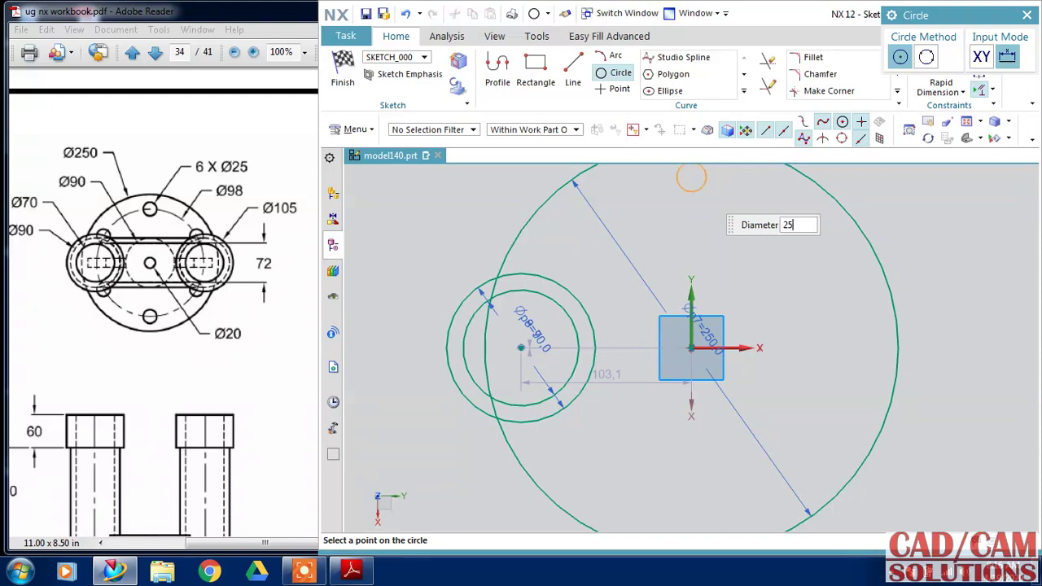
key(Return)
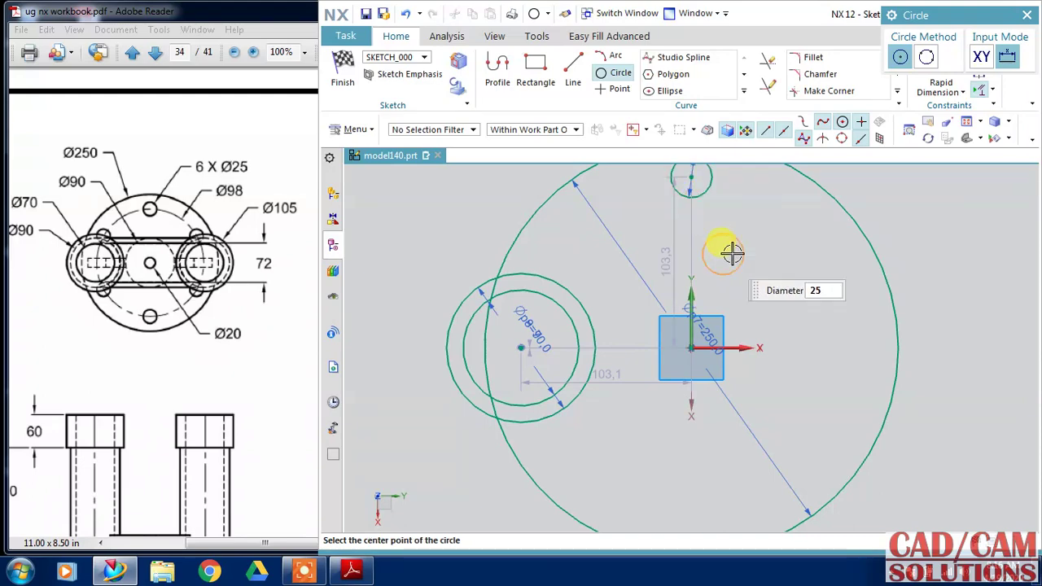
key(Escape)
- Constrain the 25 mm circle's centre to lie on the sketch's vertical axis
click(689, 173)
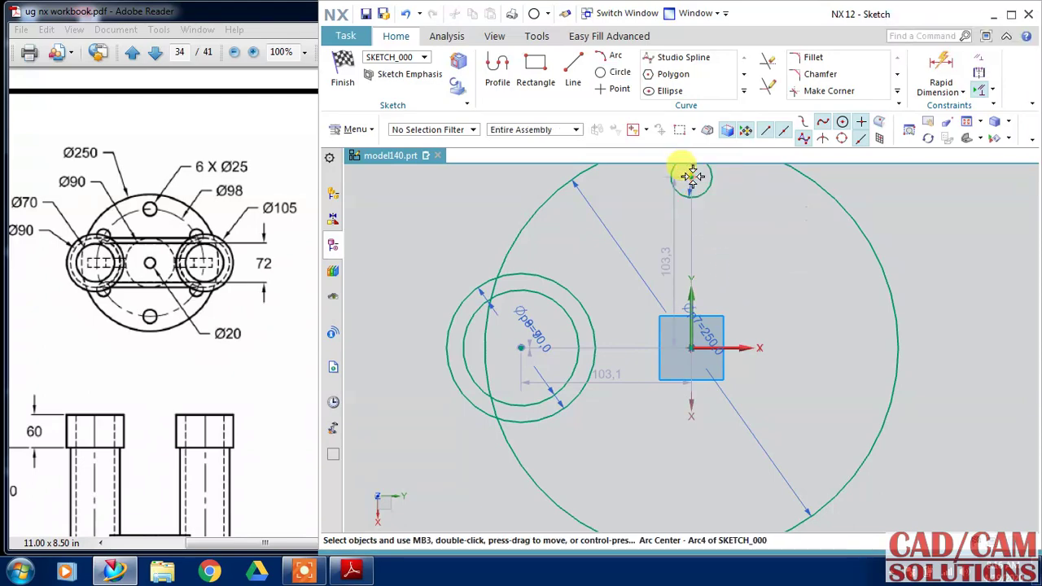
click(692, 299)
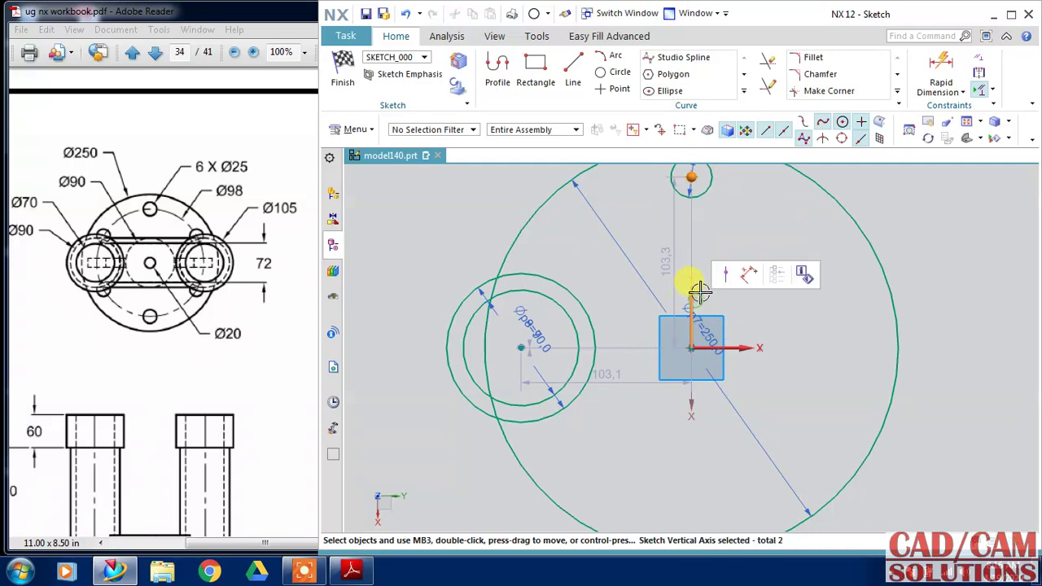
click(734, 277)
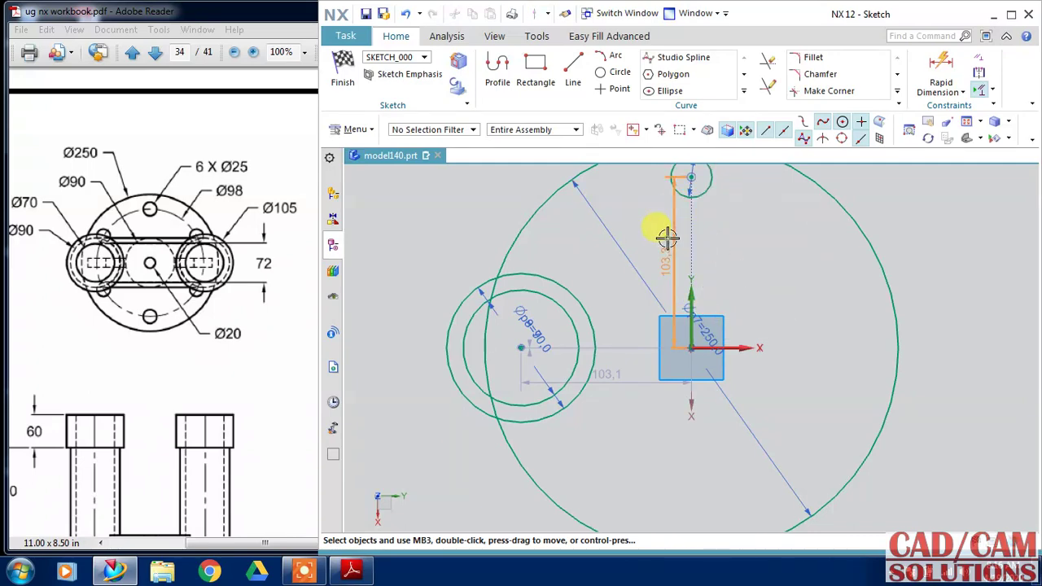
- Set the 25 mm circle's vertical distance from the origin to 98 mm and finish the sketch
double_click(713, 235)
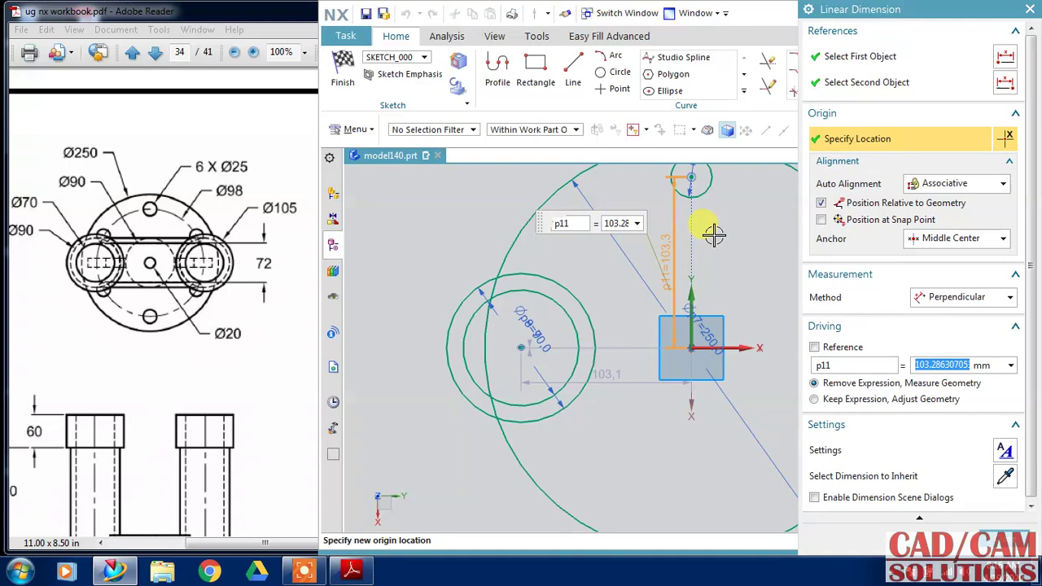
text(98/2)
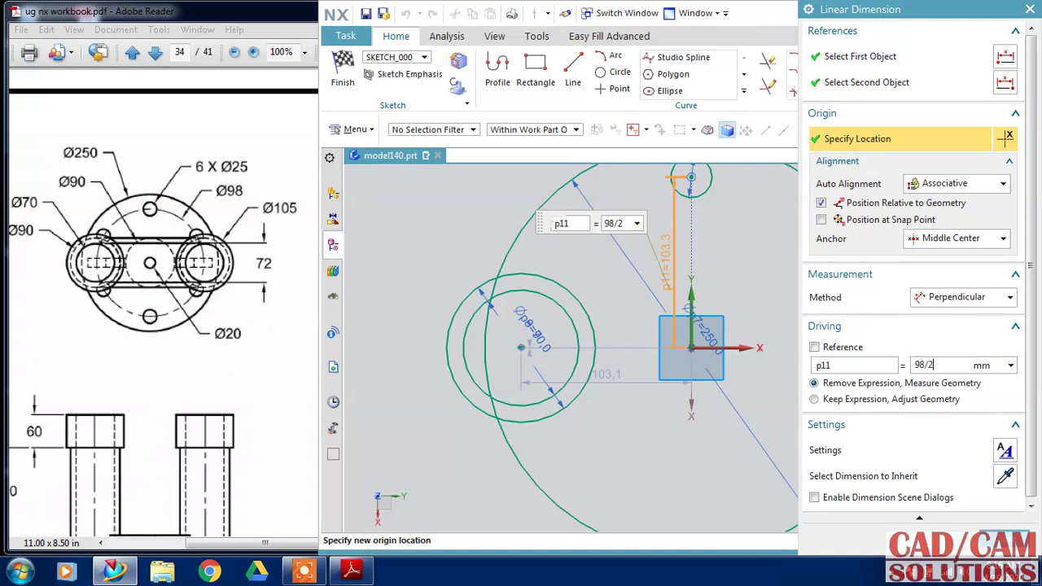
key(Return)
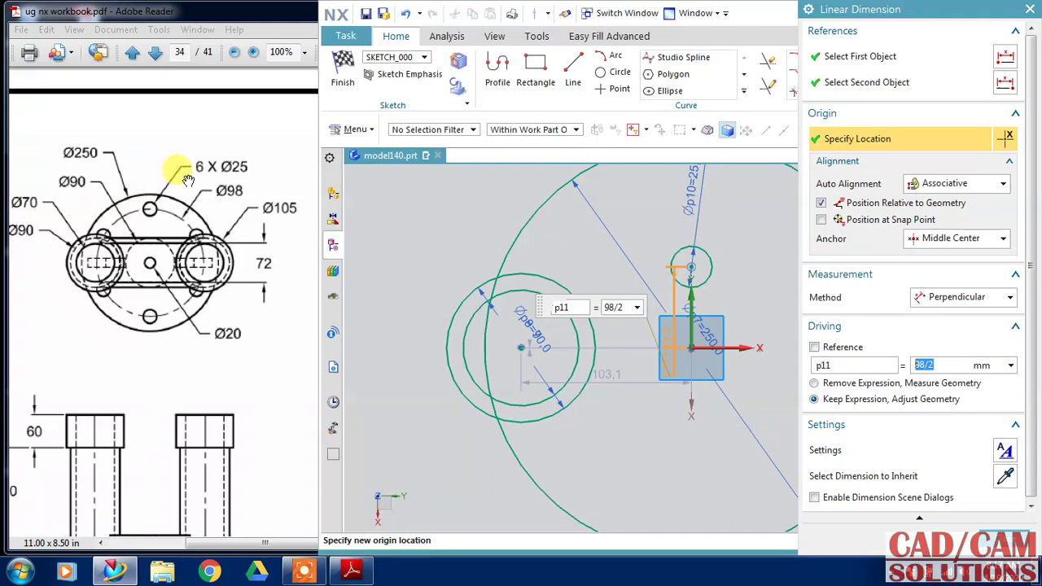
click(620, 308)
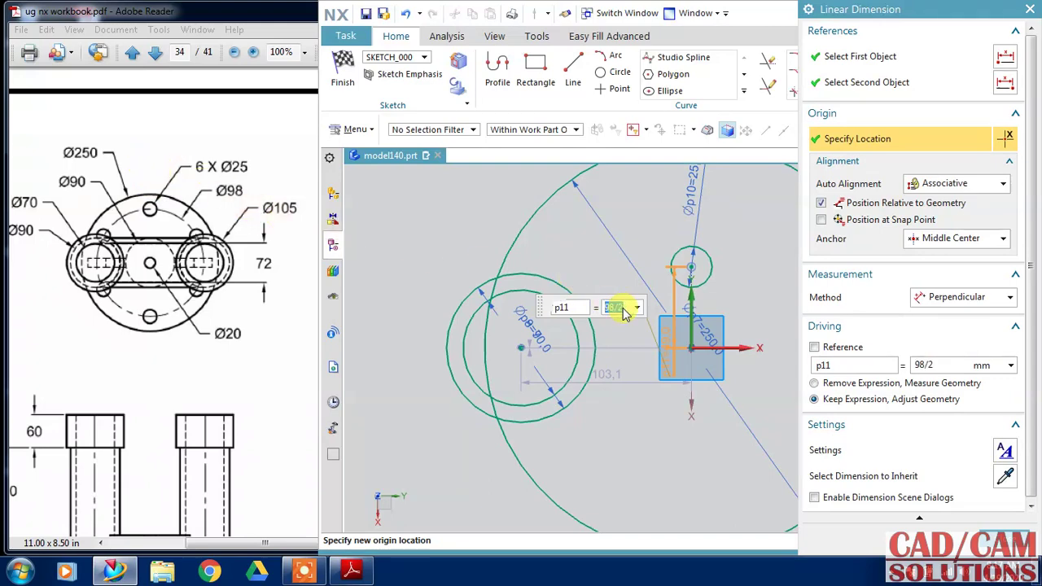
key(Return)
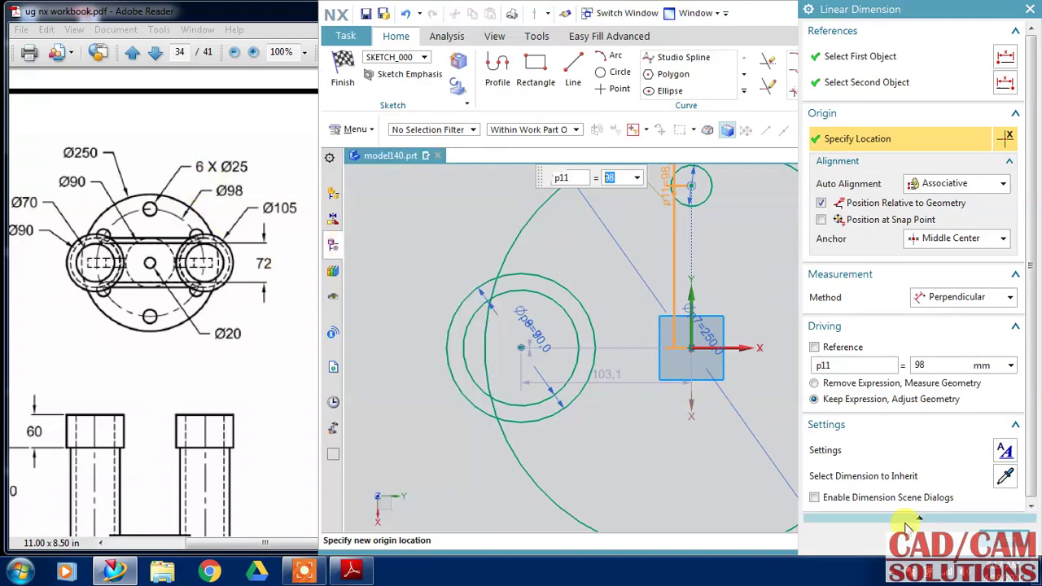
click(989, 537)
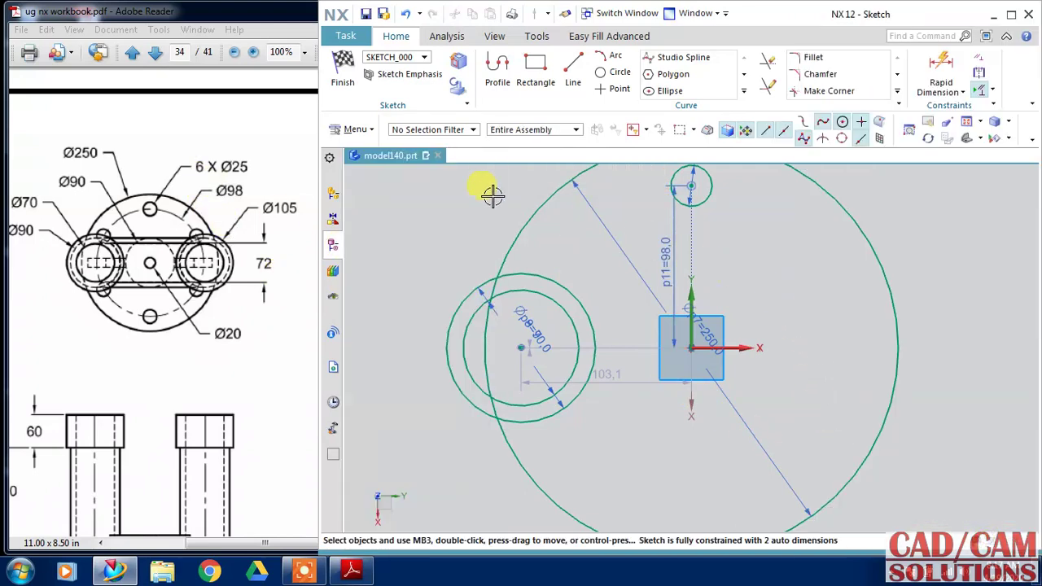
click(345, 77)
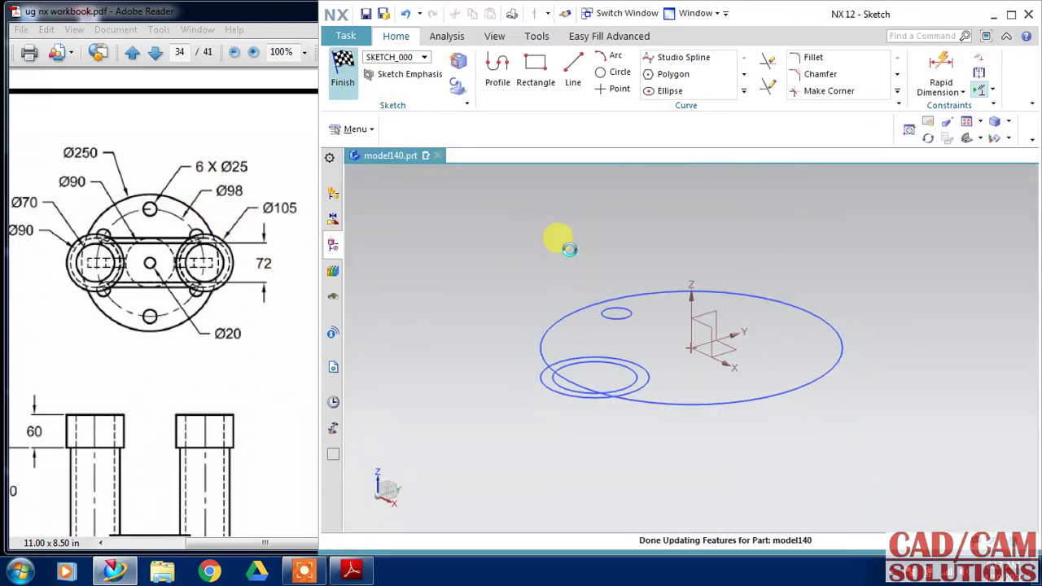
- Reopen the sketch and constrain the shared centre of the 90 mm and 70 mm circles to the horizontal axis
double_click(611, 350)
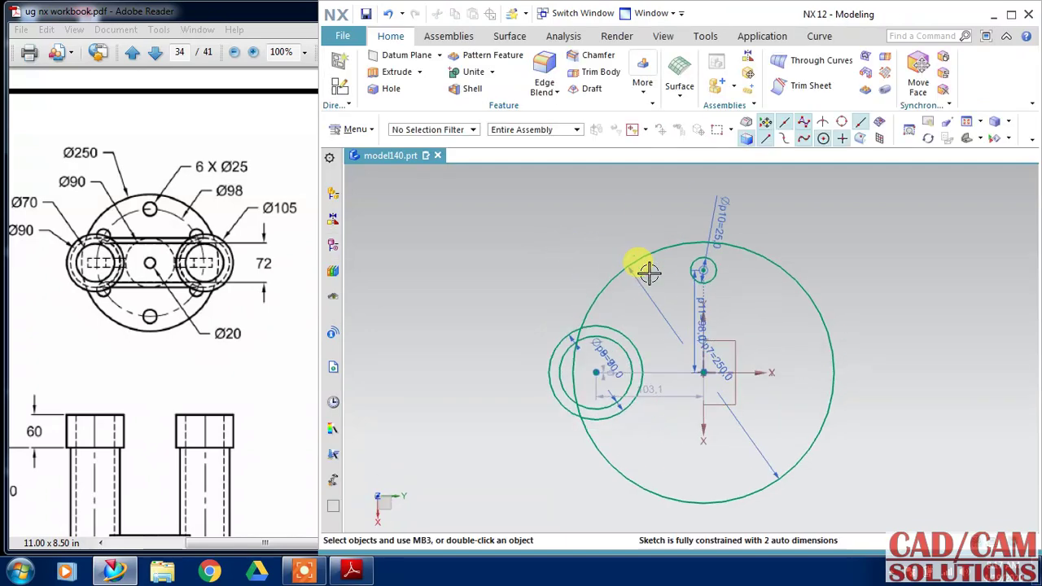
click(595, 372)
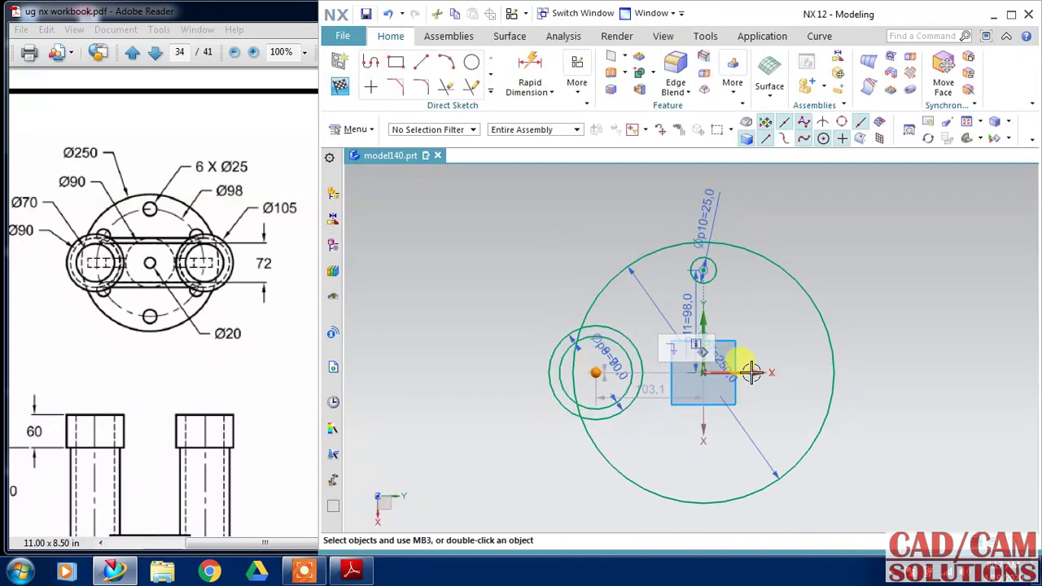
click(760, 372)
click(781, 351)
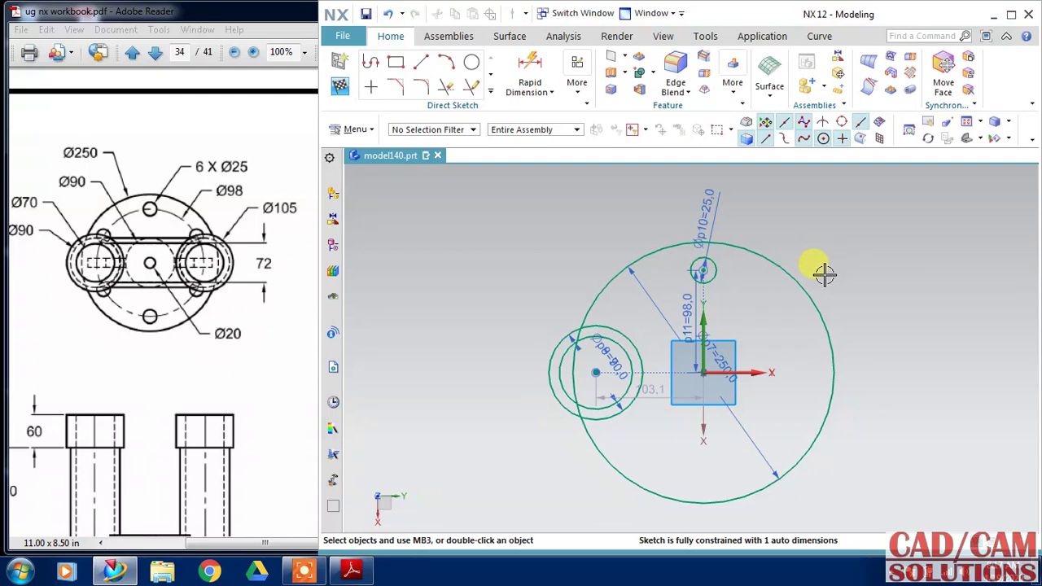
- Set the horizontal distance from the concentric circles' centre to the origin to 100 mm, matching the drawing's R100, and finish the sketch
mouse_move(186, 399)
mouse_down()
mouse_move(181, 240)
mouse_move(214, 260)
mouse_move(95, 244)
mouse_move(117, 260)
mouse_up()
ctrl+scroll(117, 261, down, 1)
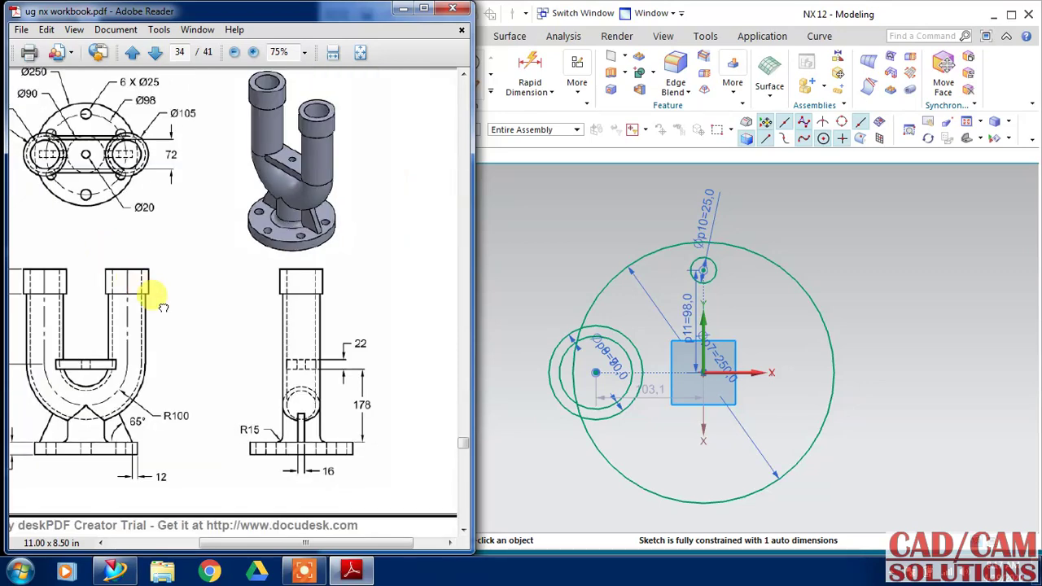
drag(154, 291, 207, 339)
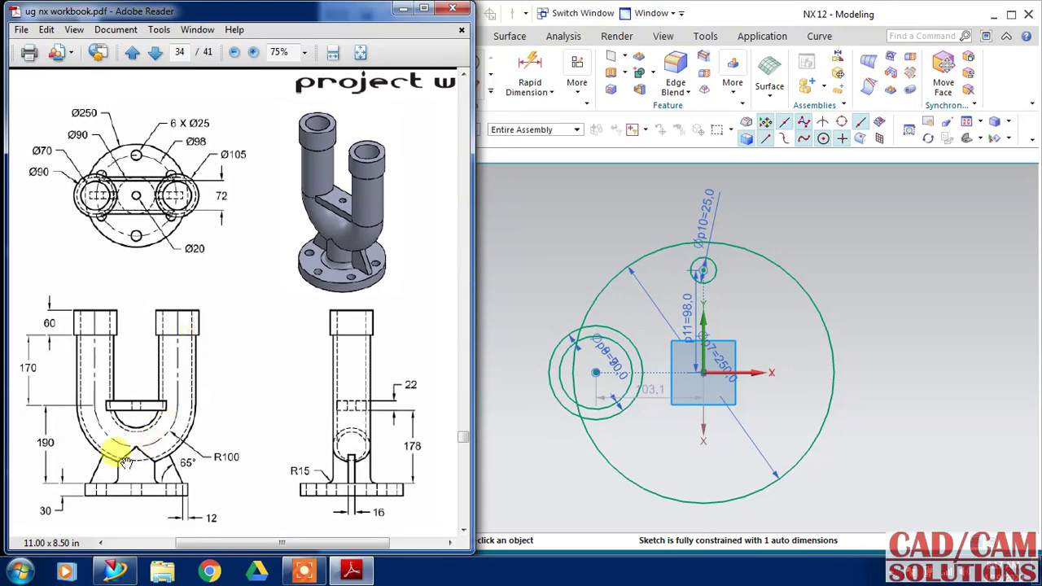
double_click(643, 392)
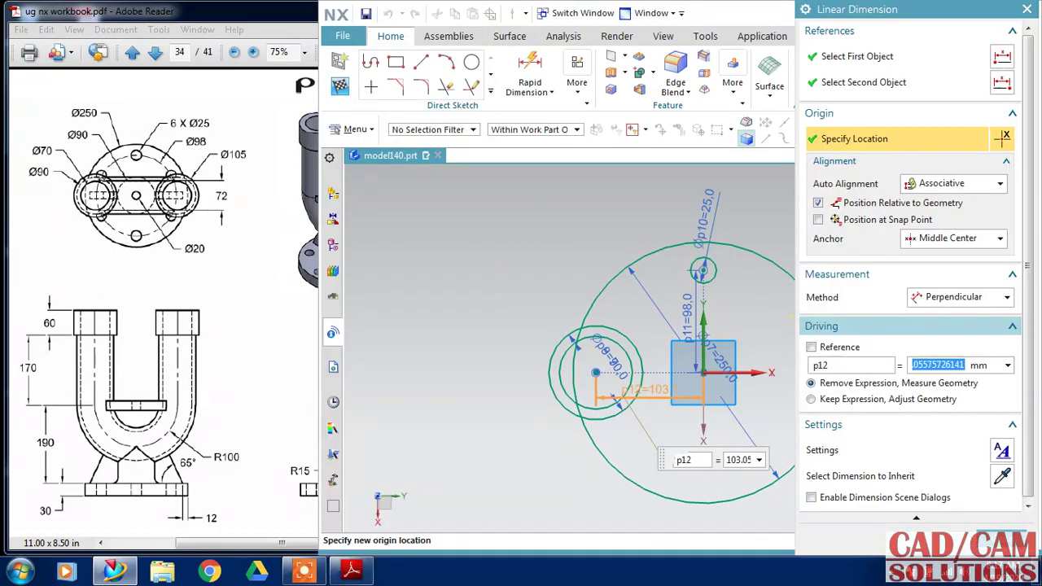
key(Return)
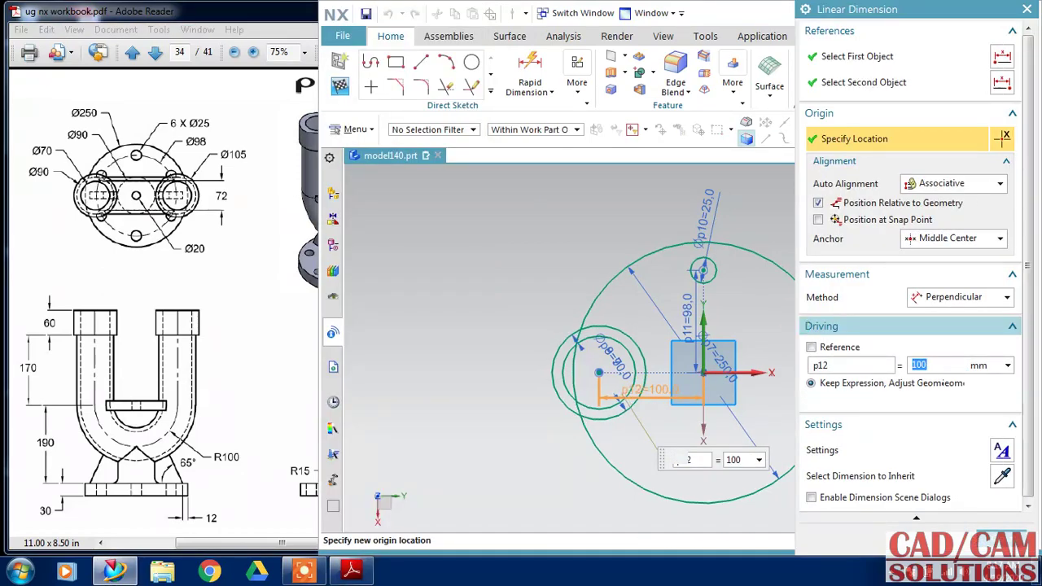
click(1002, 537)
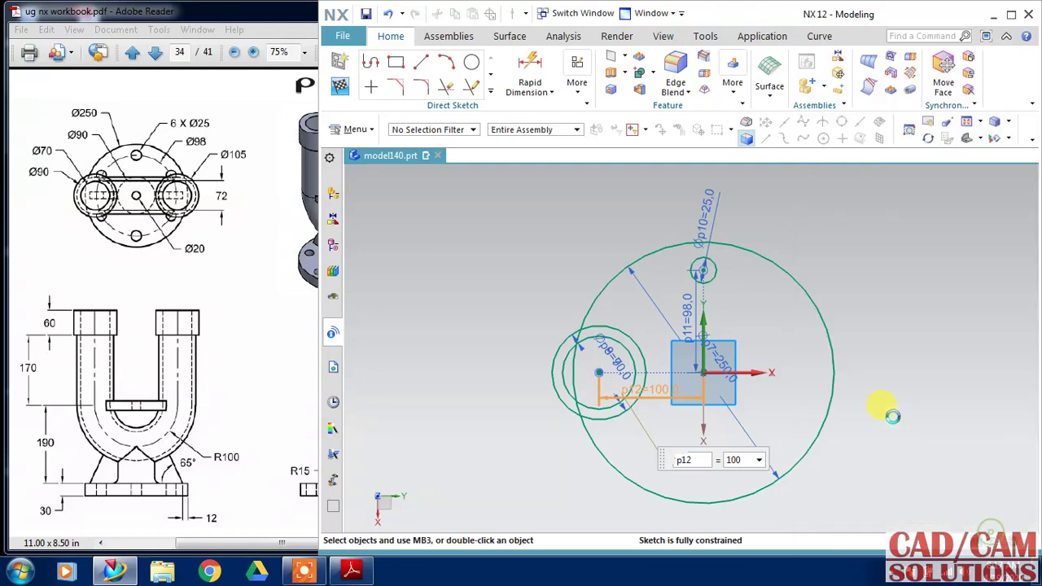
click(341, 84)
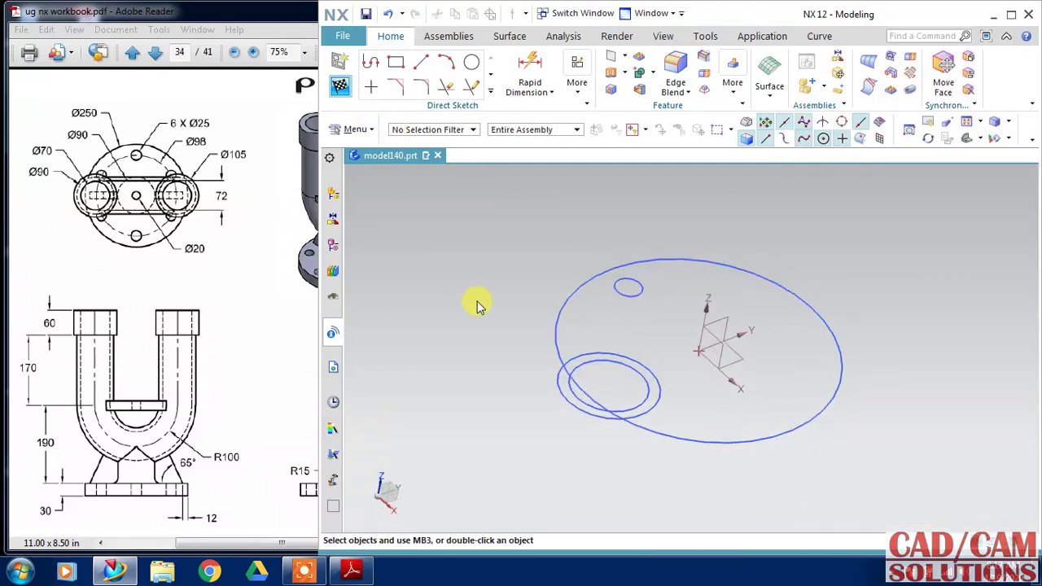
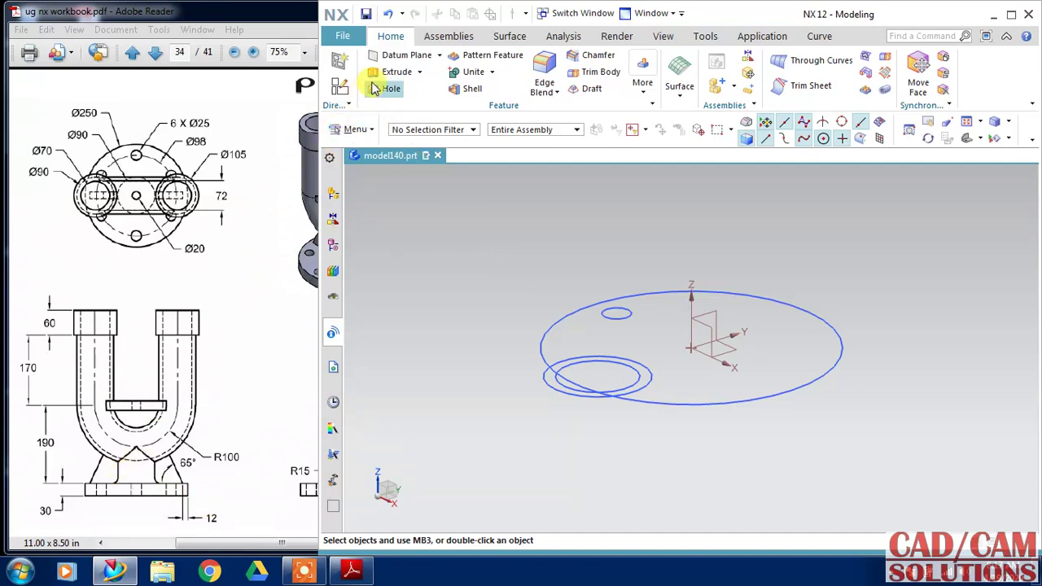
- Extrude the 250 mm circle downward as a solid base flange, with start distance 30 mm and end distance 0 mm
click(394, 71)
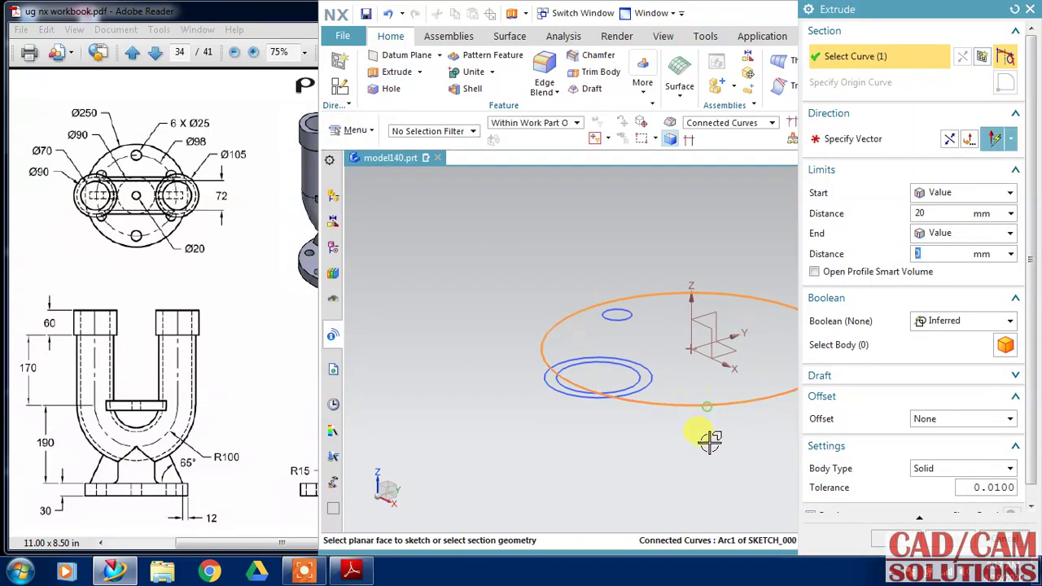
click(699, 432)
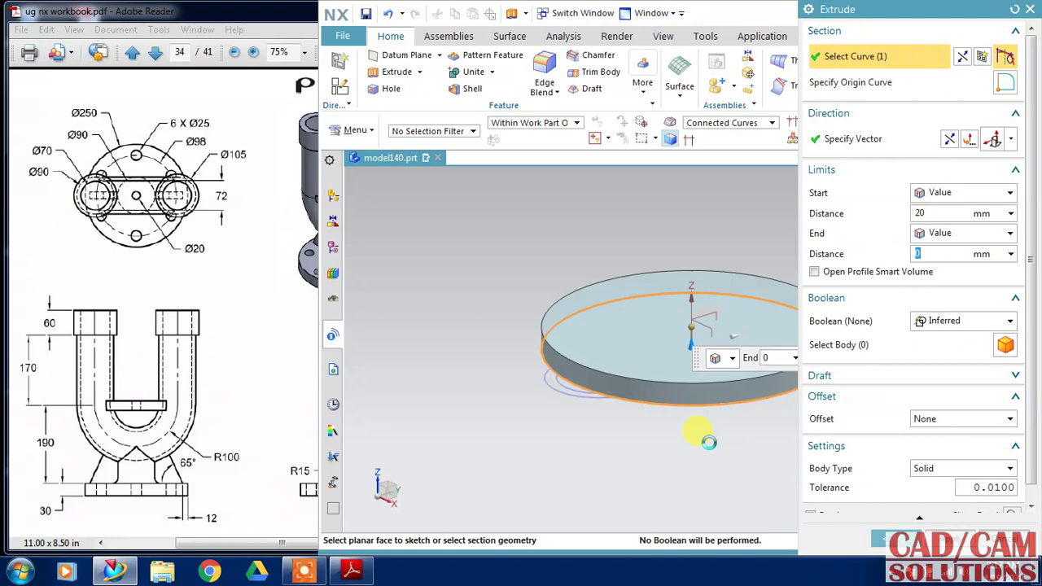
click(948, 140)
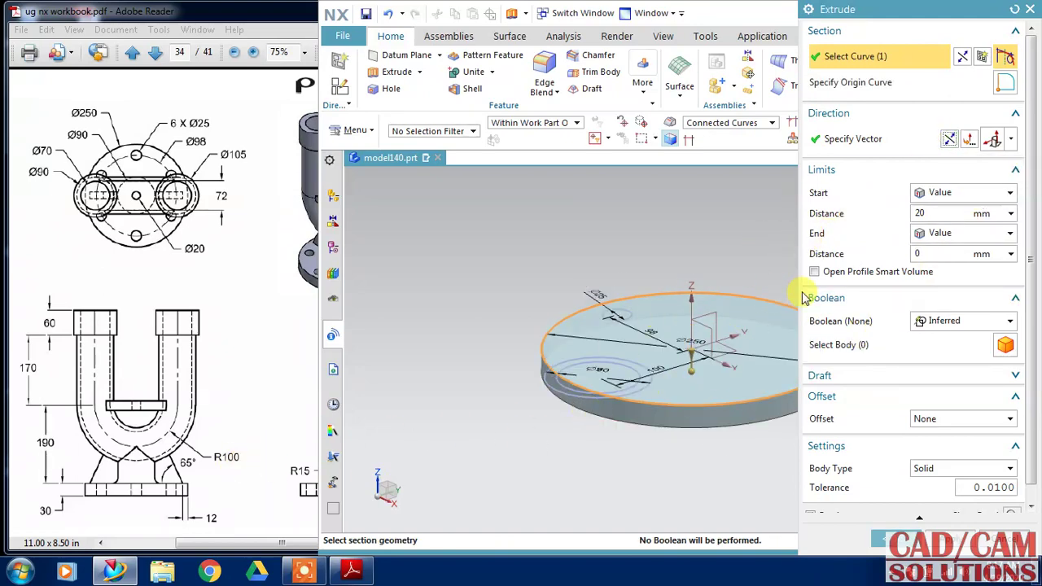
double_click(933, 212)
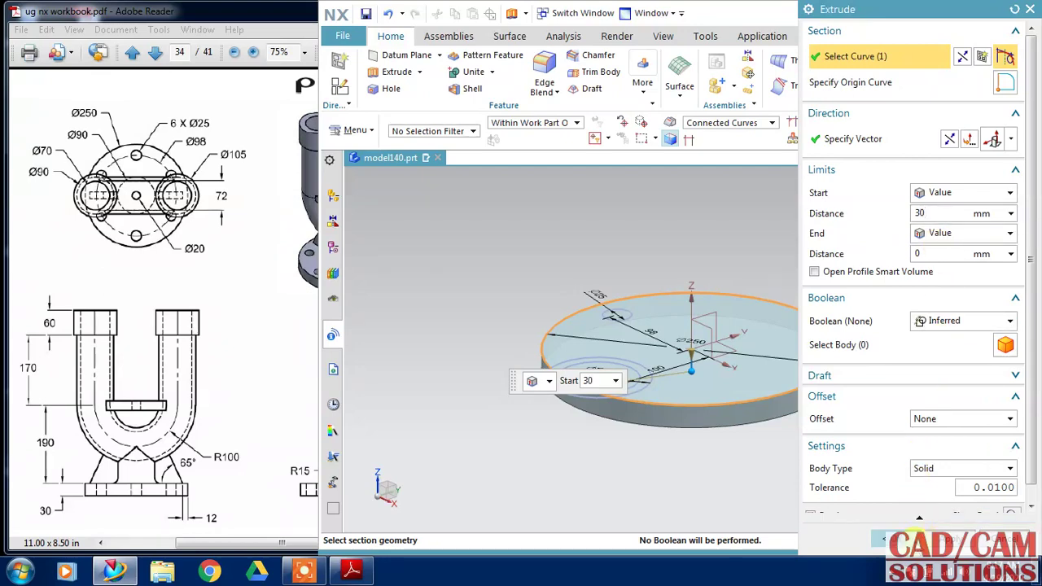
click(945, 537)
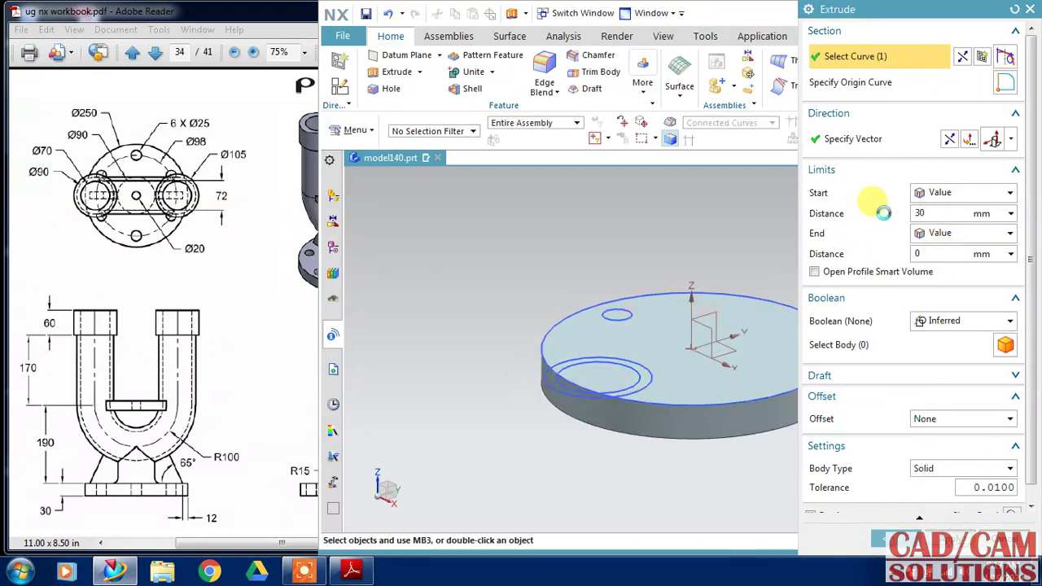
- Cut the 25 mm circle through the base flange with a subtracting extrude from 30 mm to 0 mm, reversed downward
click(620, 320)
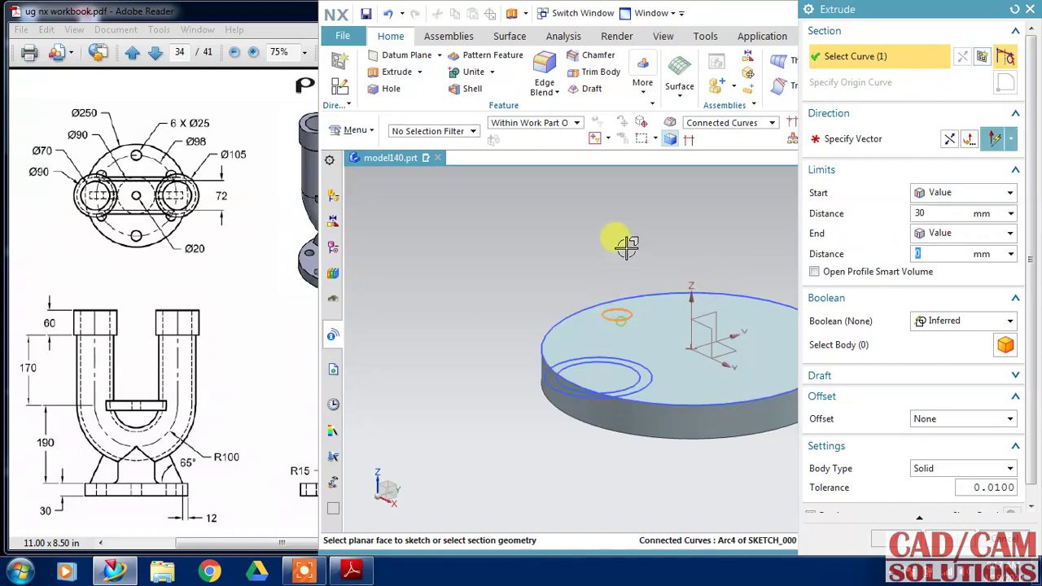
click(948, 140)
click(960, 321)
click(944, 371)
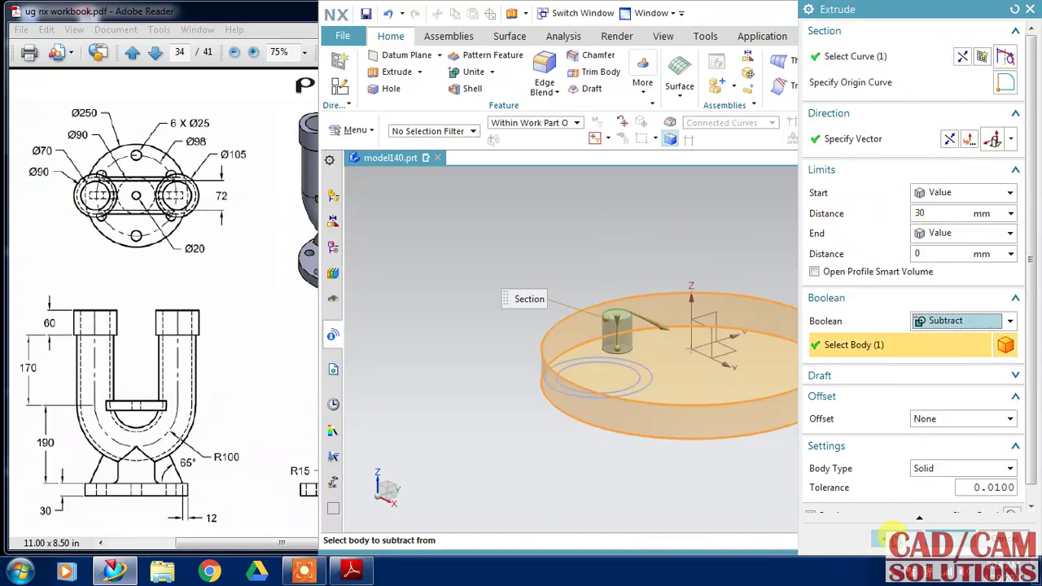
click(900, 533)
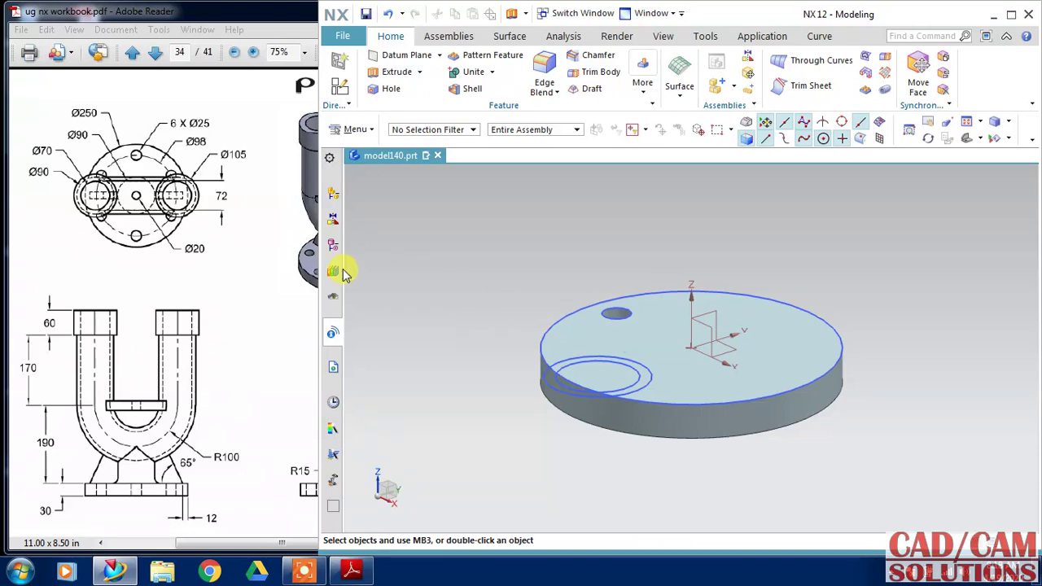
- Pattern the 25 mm hole circularly around the flange's central axis with a count of 6 over a 360° span
click(332, 244)
click(425, 298)
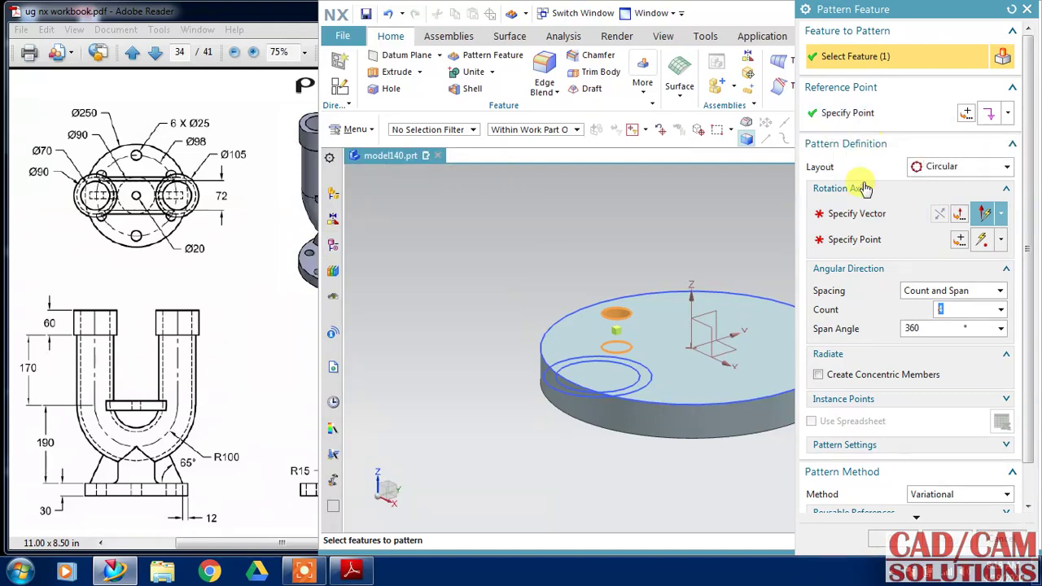
click(856, 213)
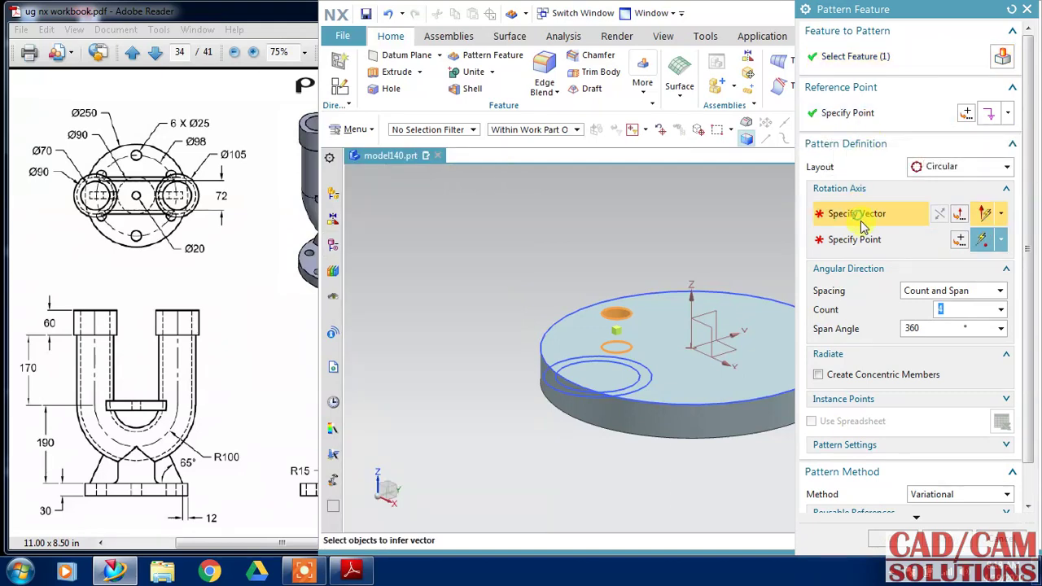
click(743, 411)
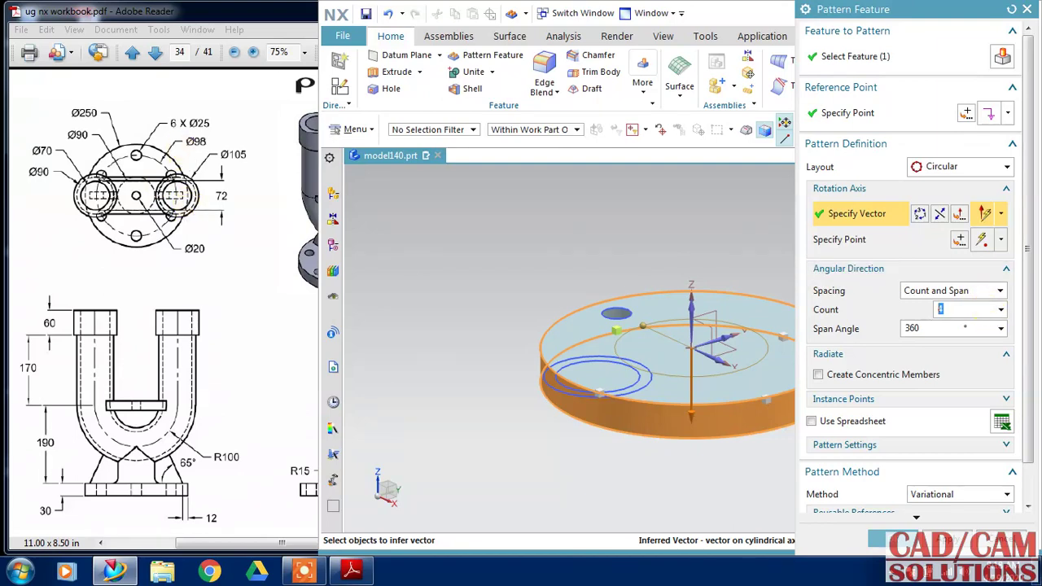
click(896, 539)
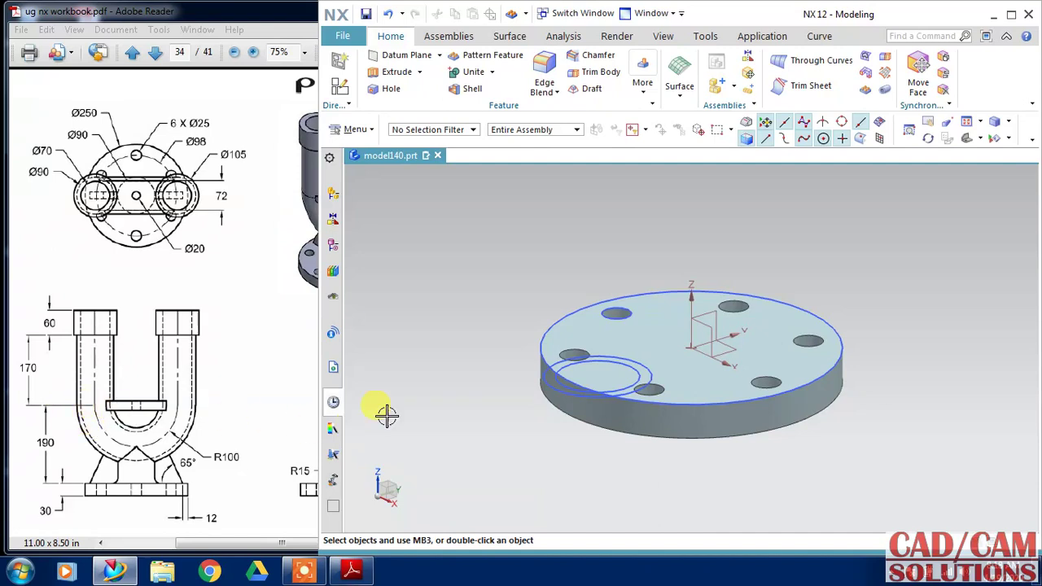
- Create a datum plane offset 190 mm above the XY plane, matching the drawing's 190 height
shift+middle_drag(781, 222, 730, 331)
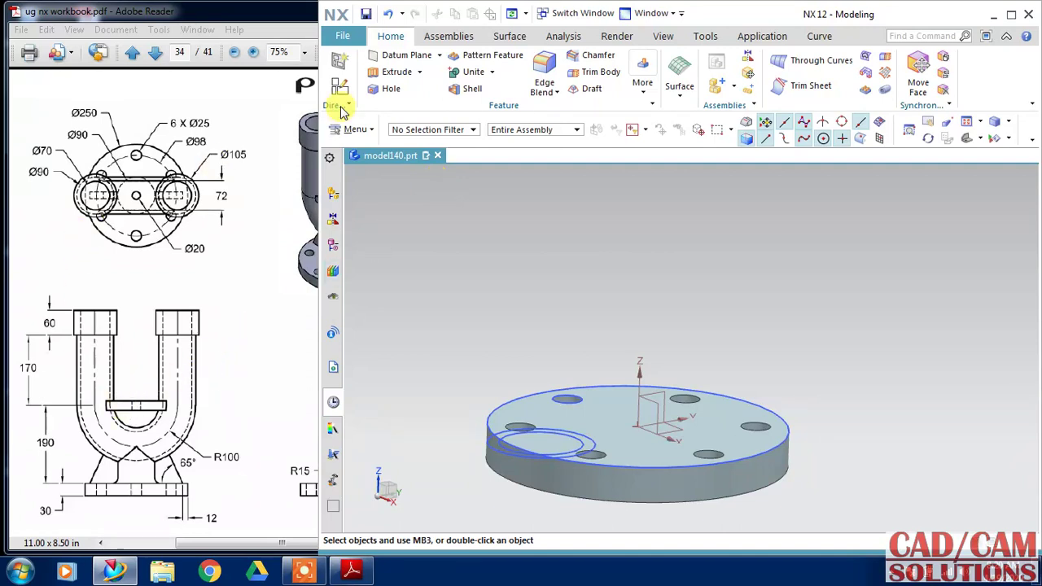
click(378, 57)
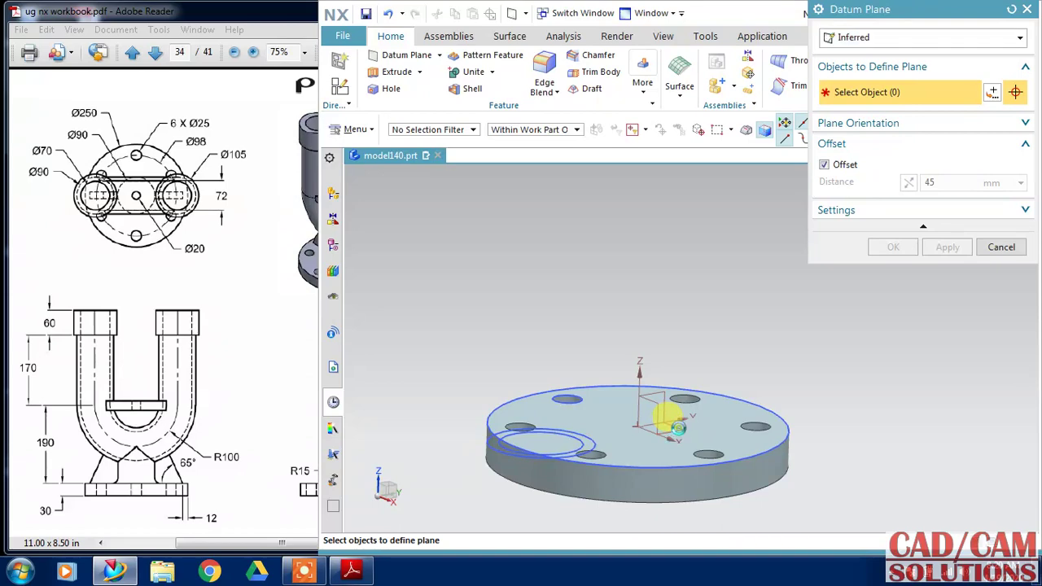
click(670, 420)
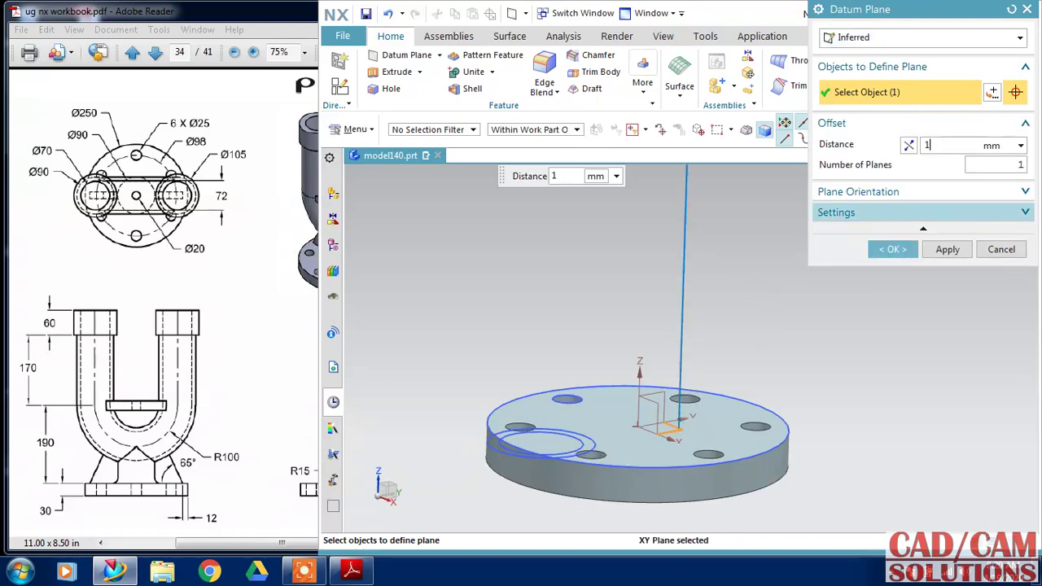
click(885, 249)
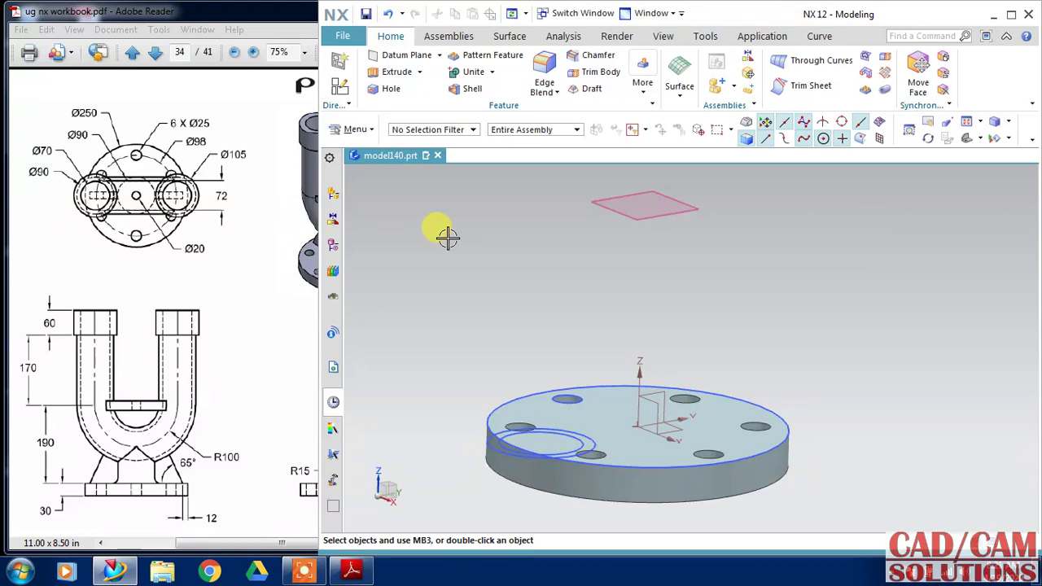
- Start a sketch on the new offset datum plane, using the Y axis as the horizontal reference
click(339, 73)
click(651, 218)
click(727, 342)
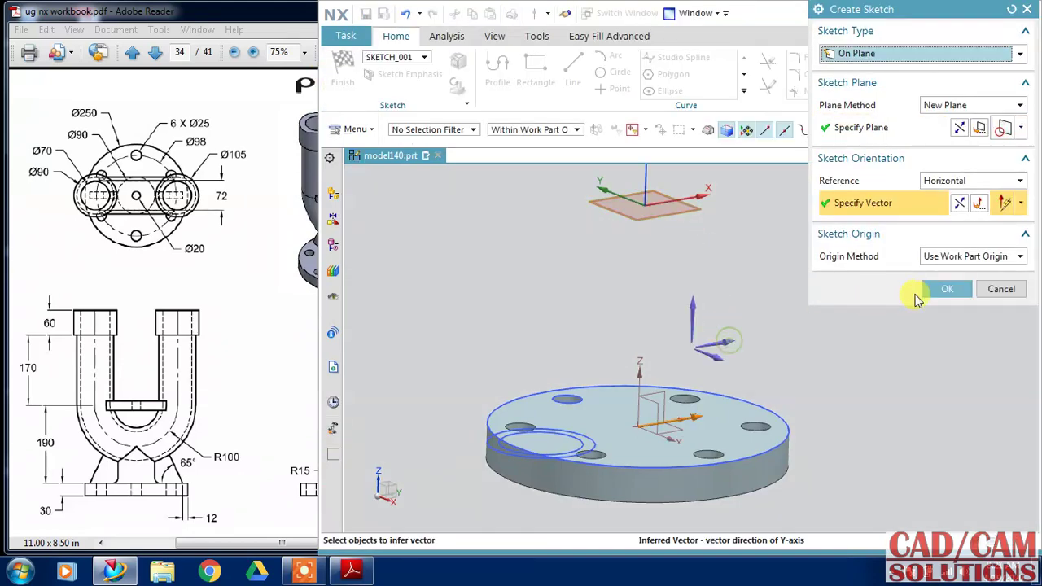
click(946, 289)
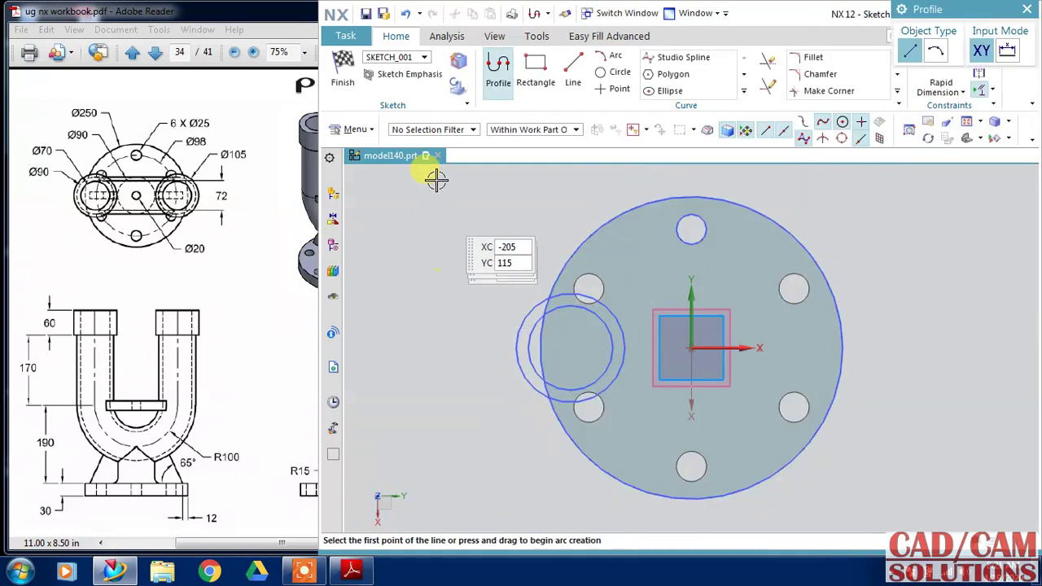
- Project the 90 mm and 70 mm concentric circles from the base sketch into this sketch, using the Single Curve rule
click(743, 90)
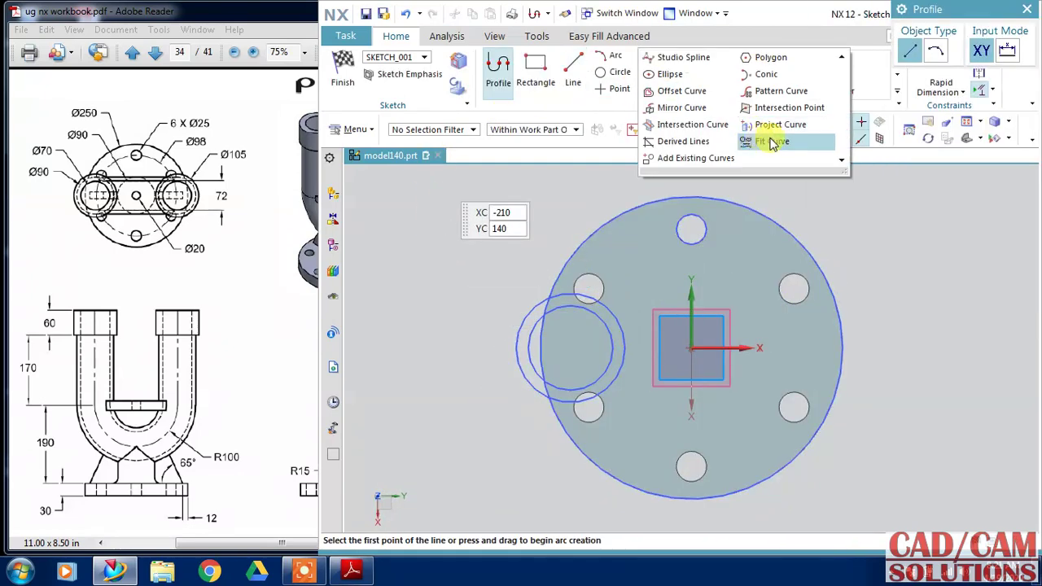
click(777, 123)
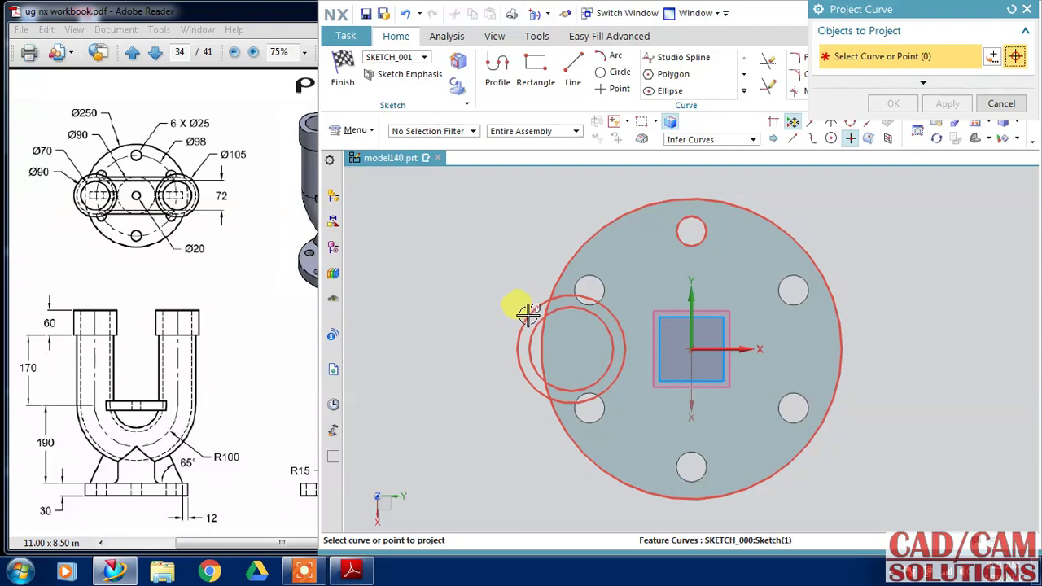
click(706, 141)
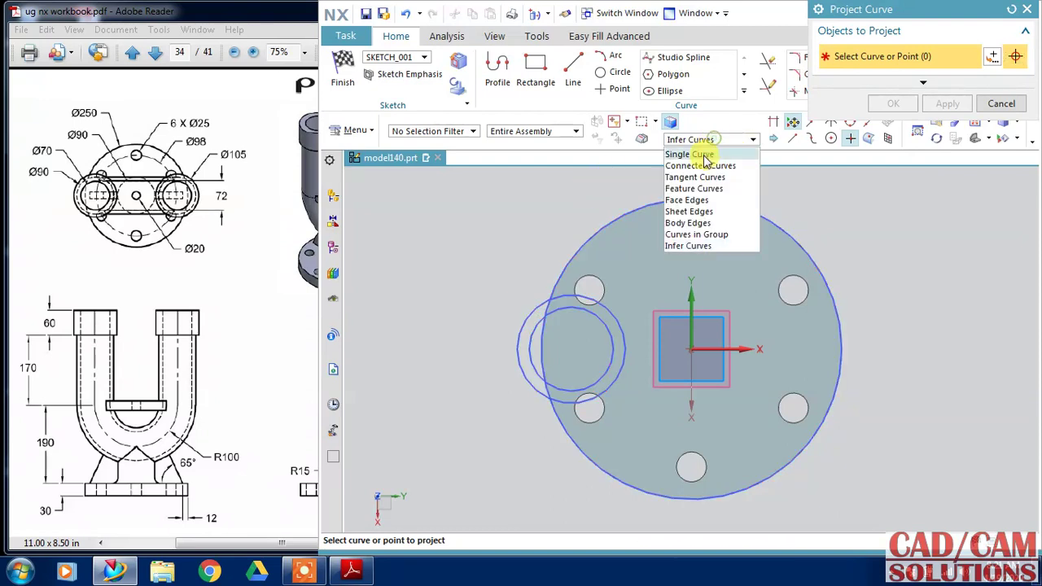
click(680, 156)
click(536, 301)
click(533, 324)
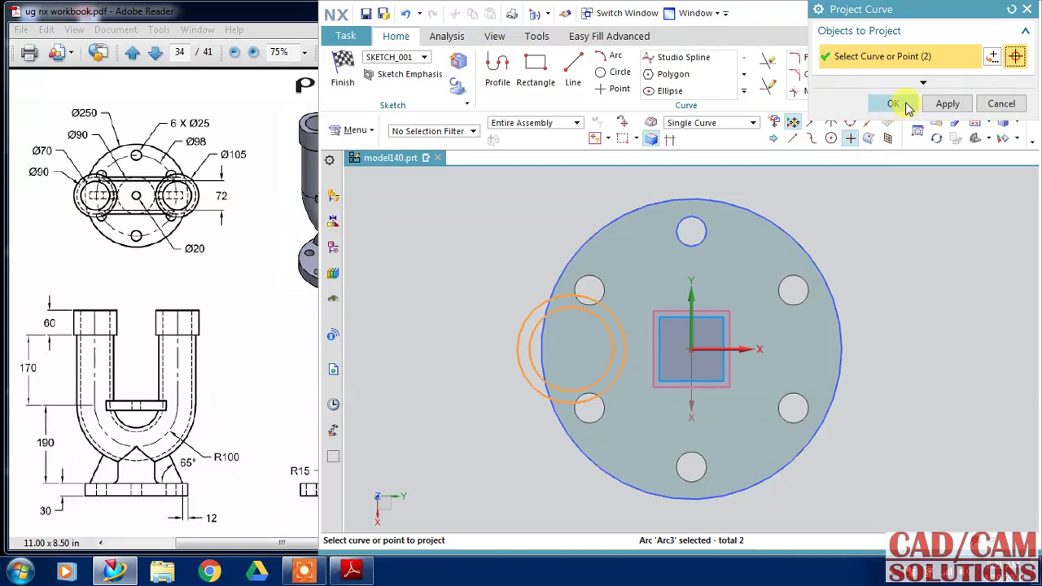
click(907, 104)
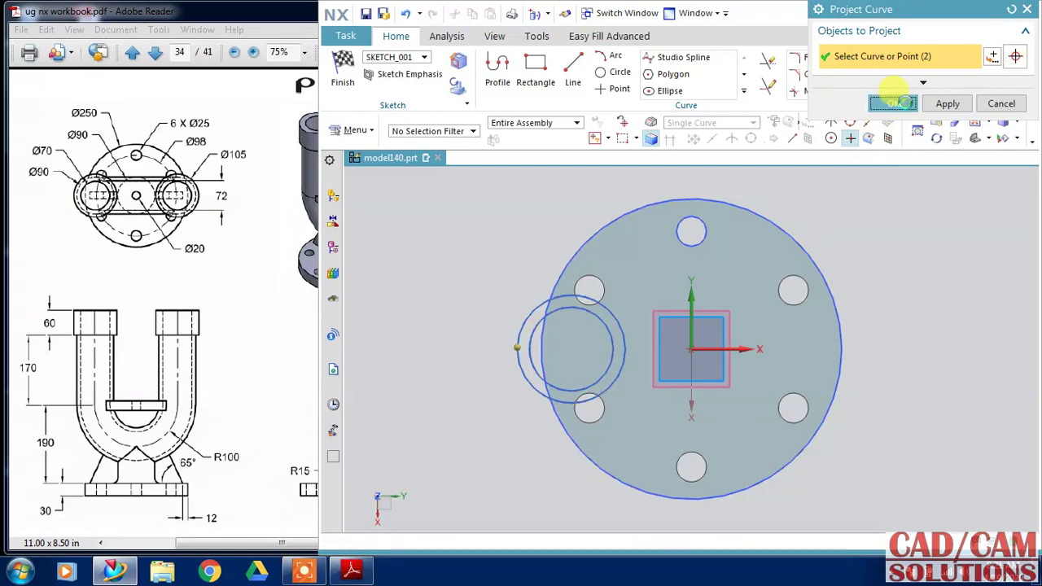
- Sketch a vertical line about 145 mm long upward from the sketch origin and finish the sketch
click(573, 77)
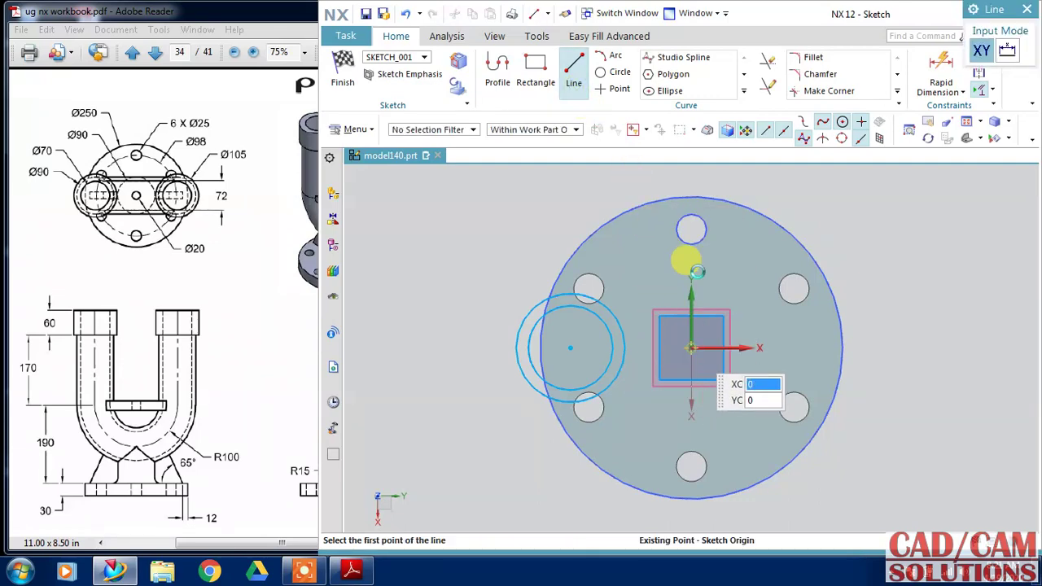
click(682, 299)
click(691, 173)
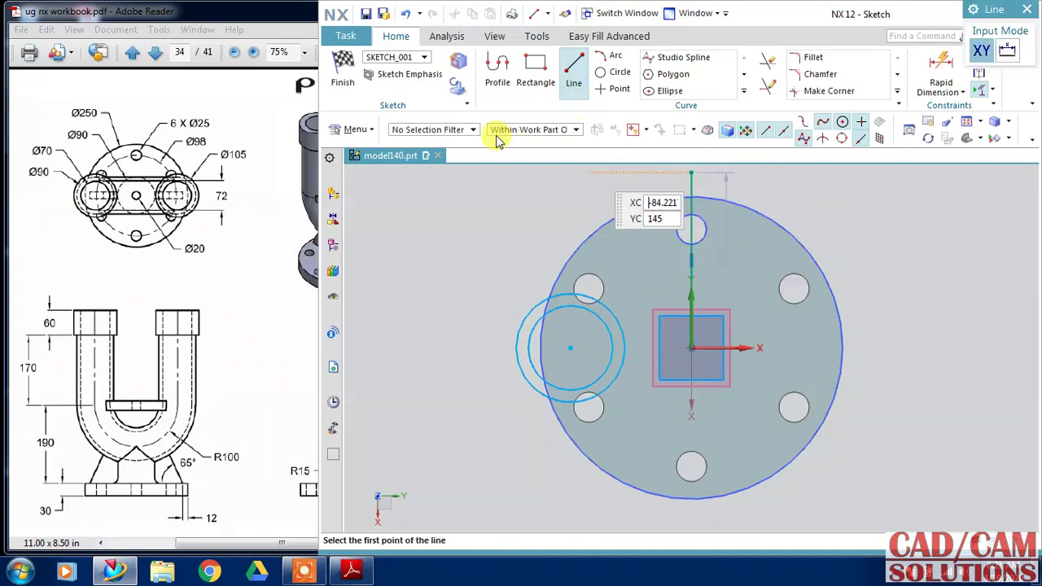
click(343, 73)
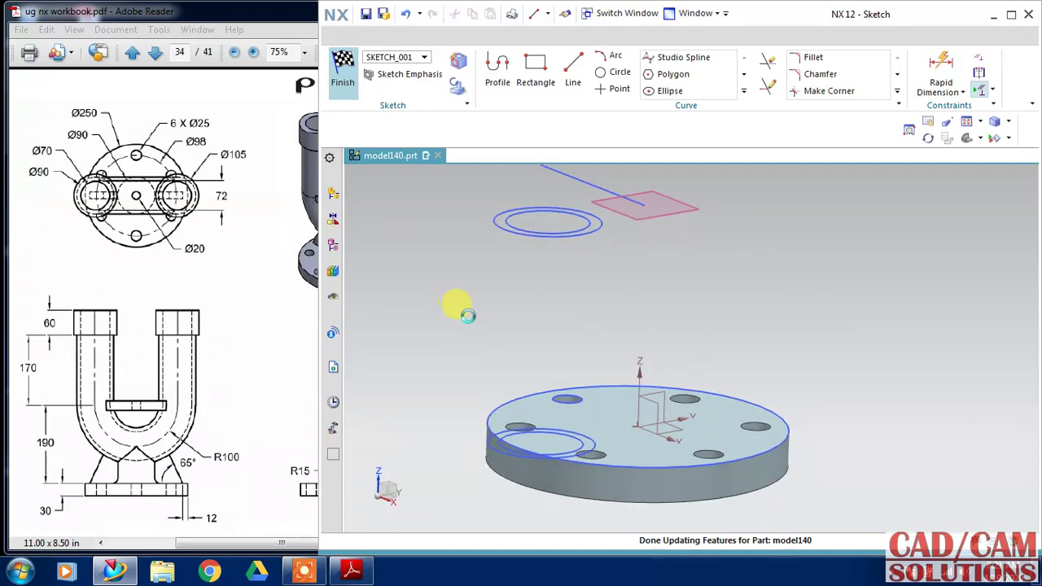
- Revolve the two projected circles about the sketched line from 0° to 180°, reversing the axis so the hollow bend curves down toward the flange
click(419, 71)
click(404, 106)
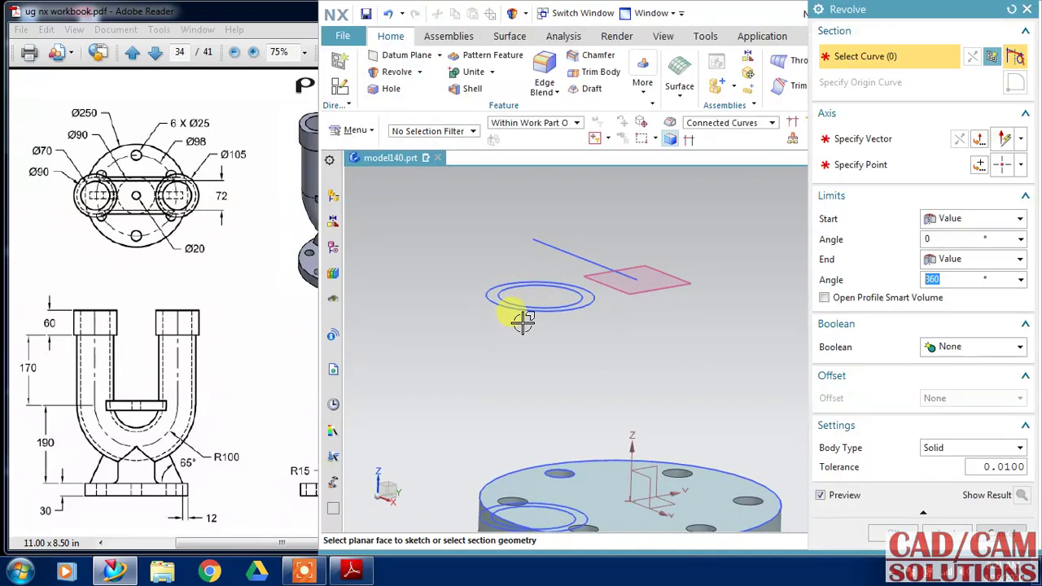
click(525, 316)
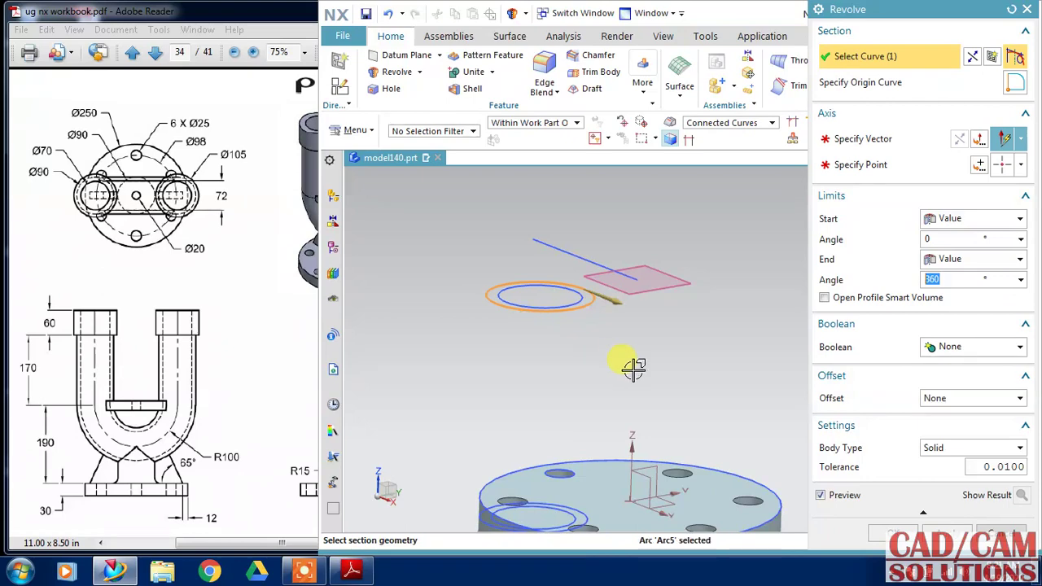
click(495, 281)
click(858, 139)
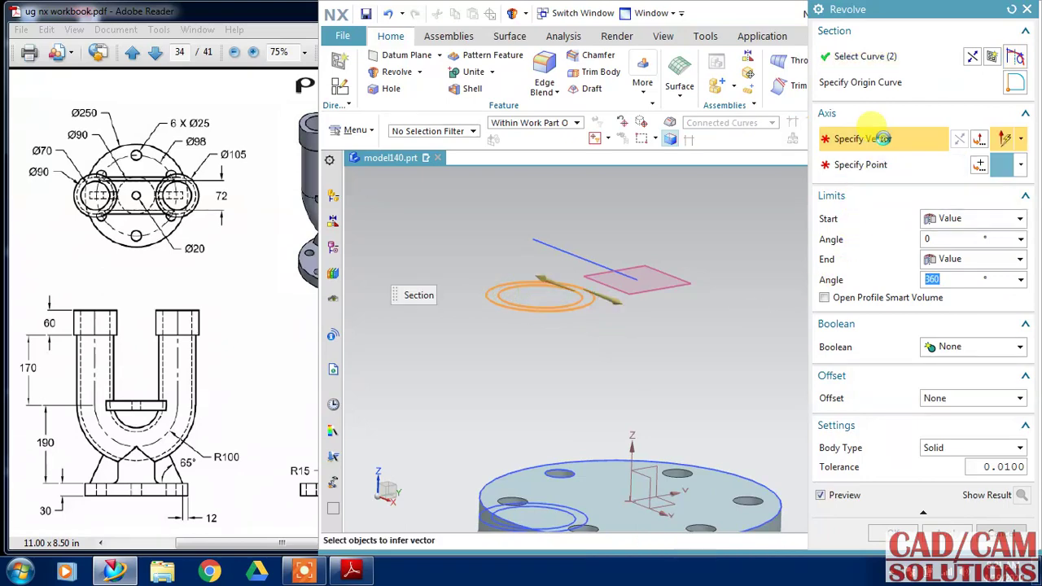
click(574, 250)
mouse_move(675, 272)
middle_down()
mouse_move(686, 319)
mouse_move(670, 274)
middle_up()
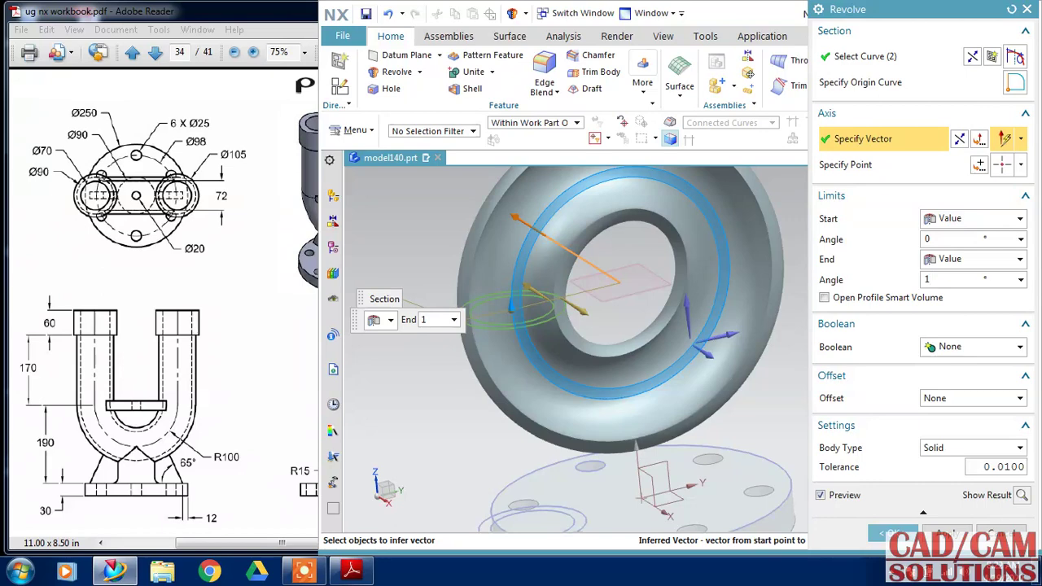
click(956, 238)
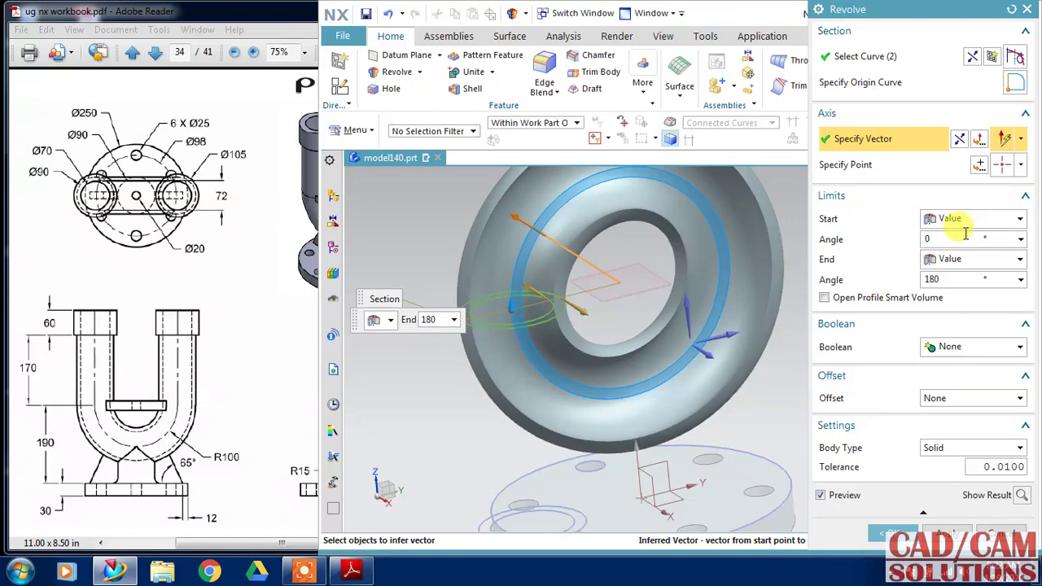
click(947, 280)
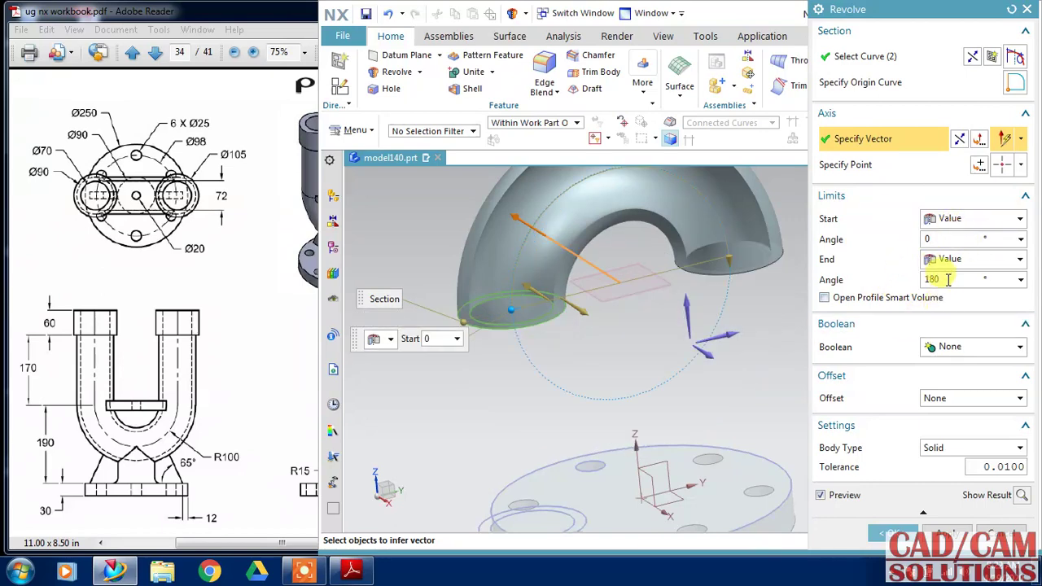
click(960, 140)
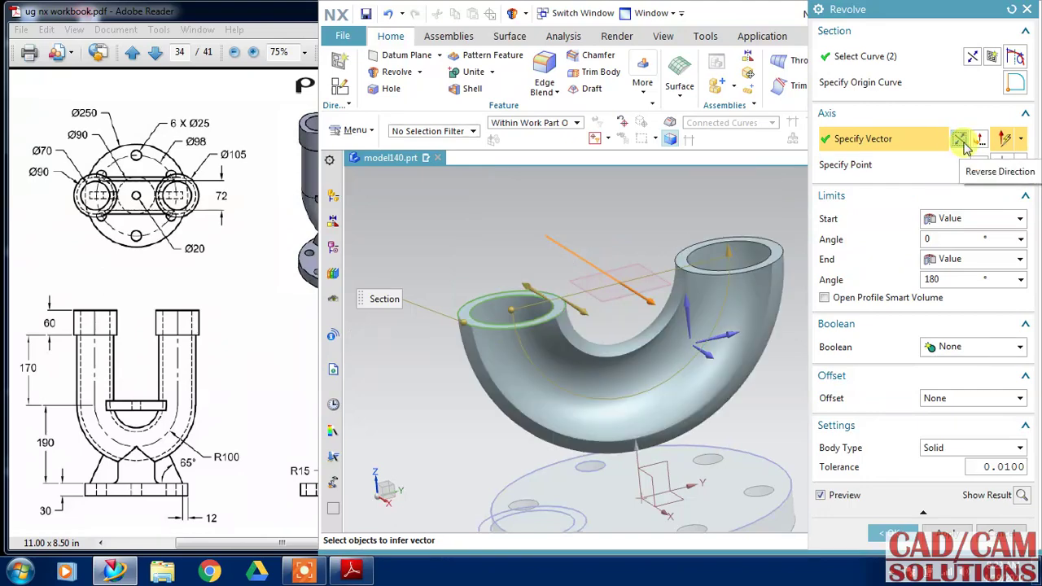
click(895, 532)
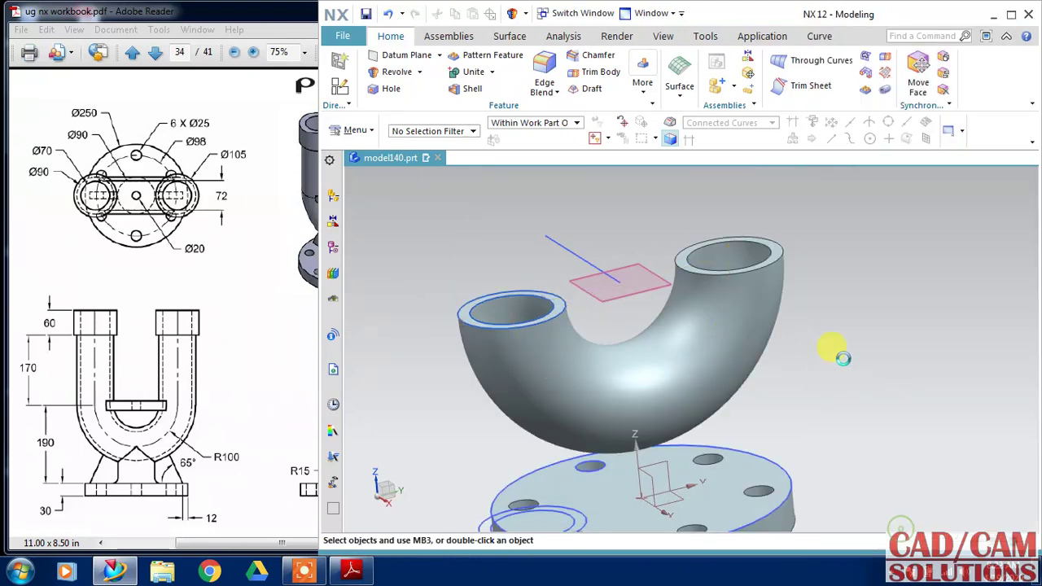
middle_drag(822, 325, 814, 353)
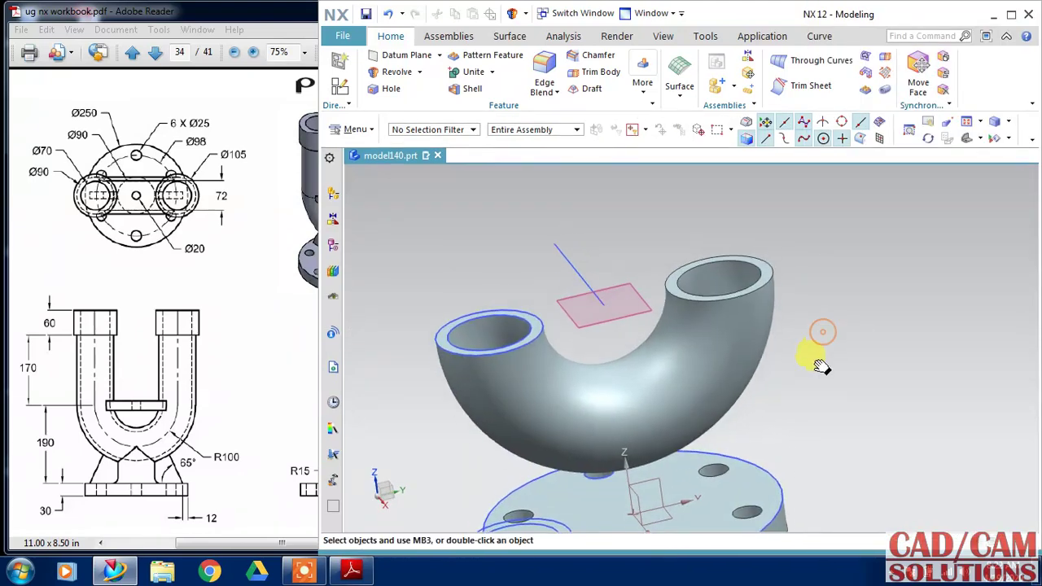
- Set up an extrusion of the two concentric circles at the open end of the bend, united with the U-bend body
click(420, 73)
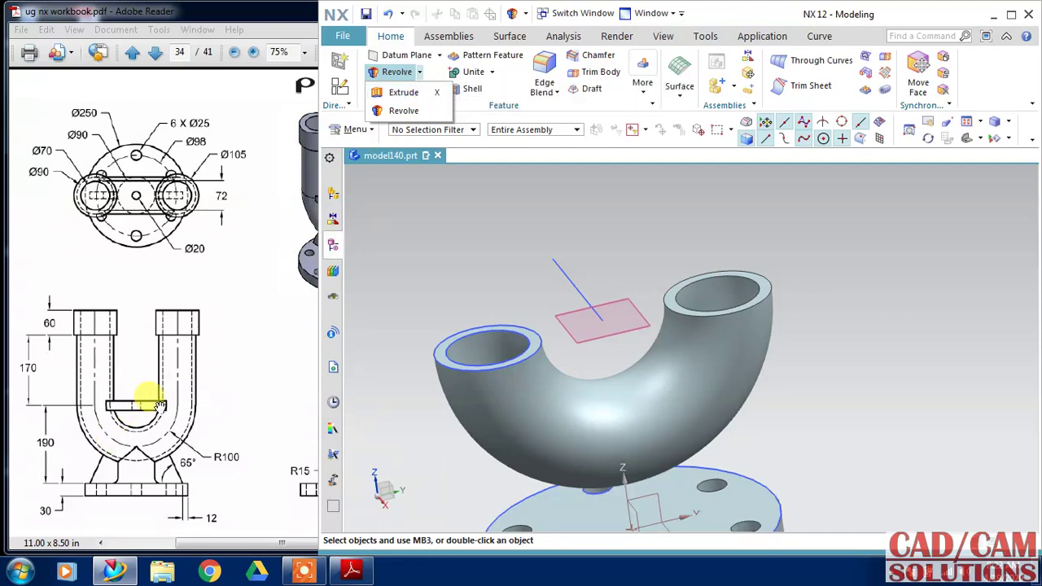
click(332, 333)
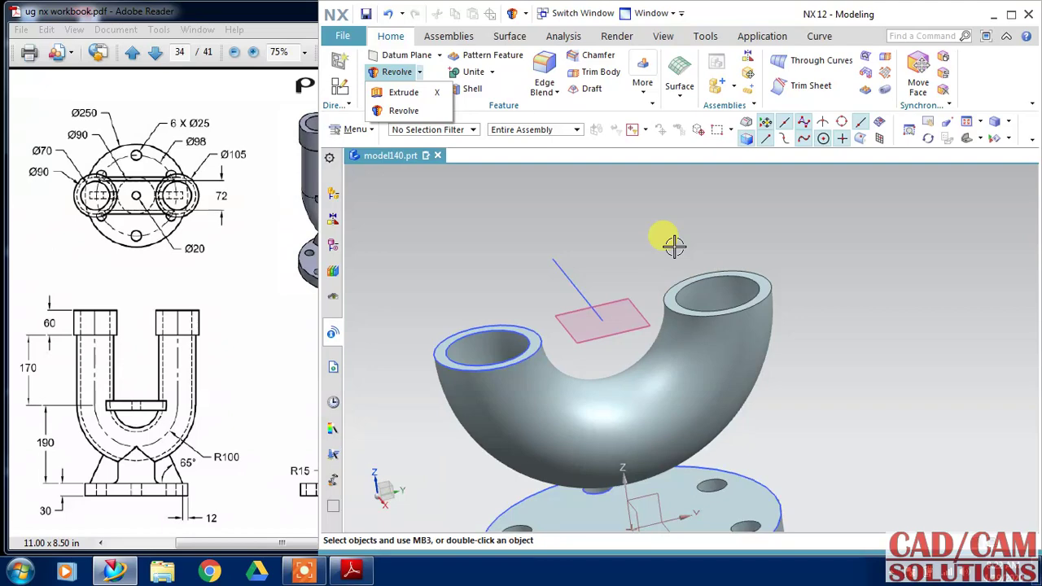
click(403, 92)
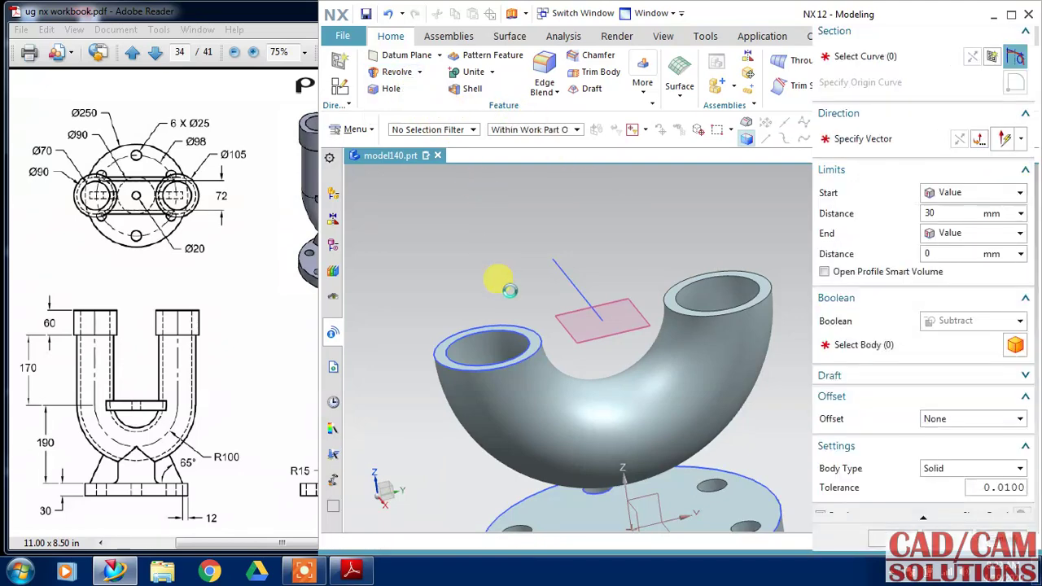
click(489, 320)
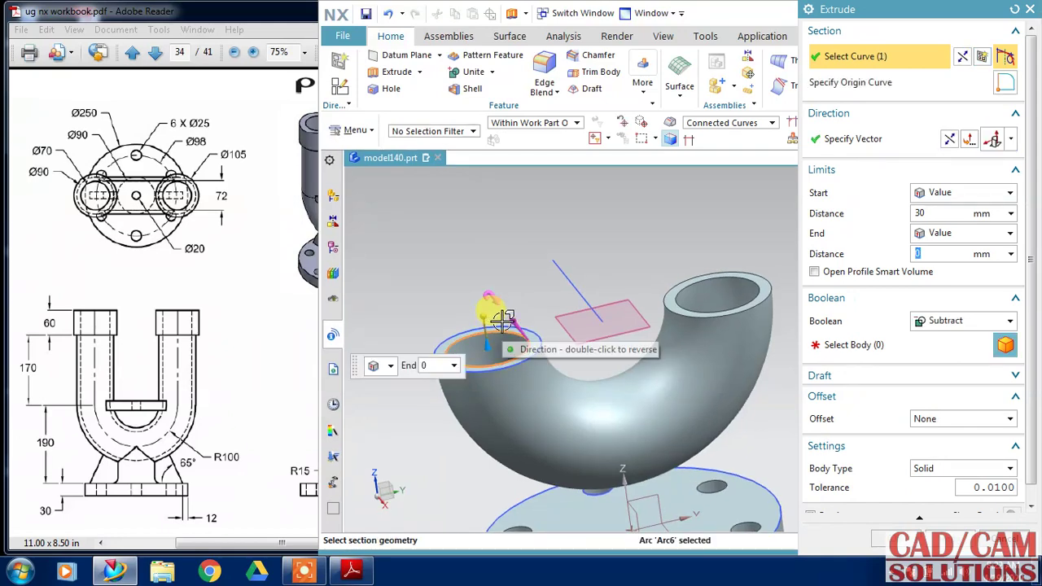
click(530, 335)
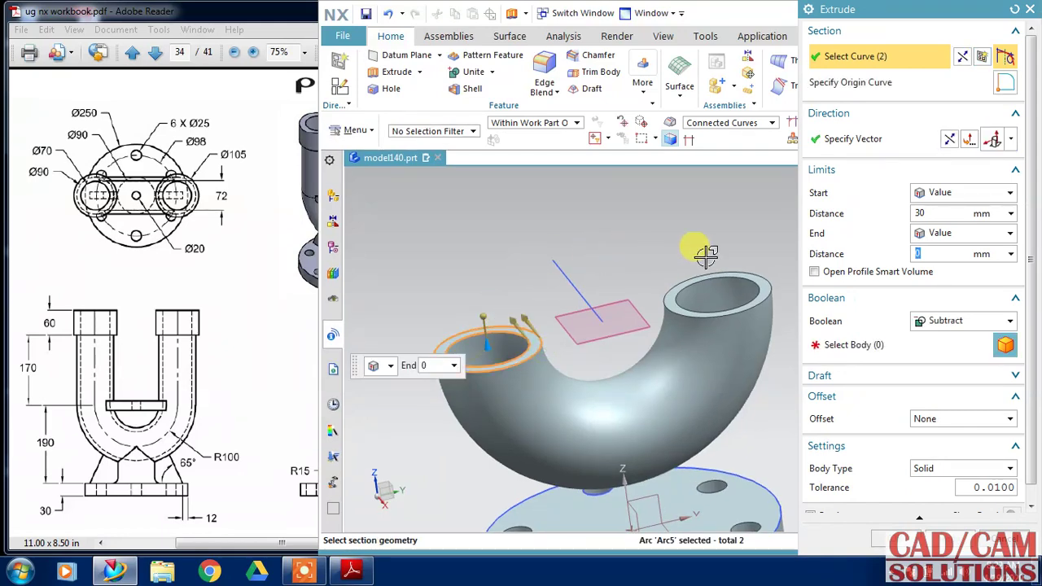
click(932, 323)
click(928, 350)
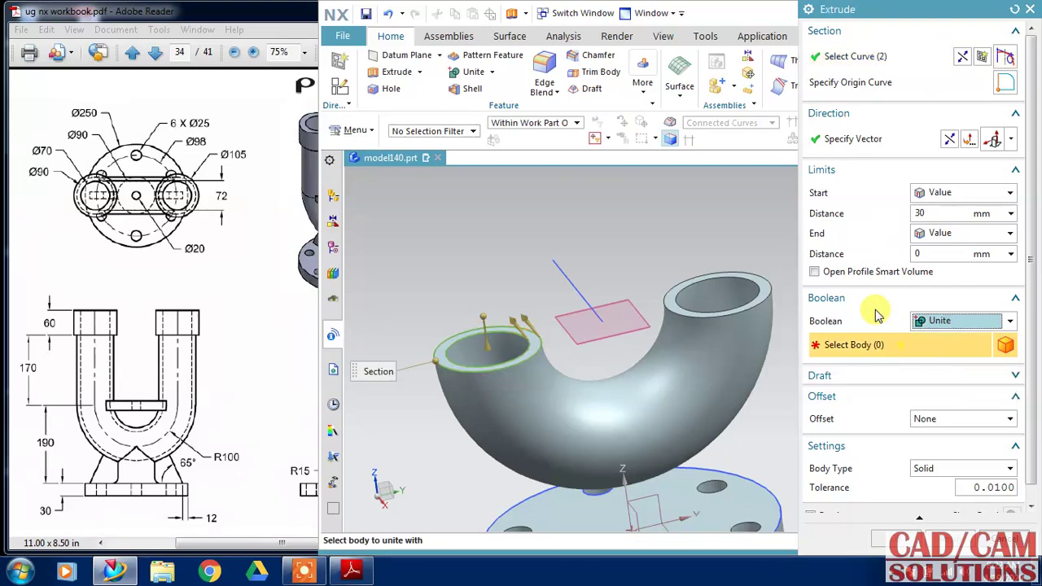
click(871, 143)
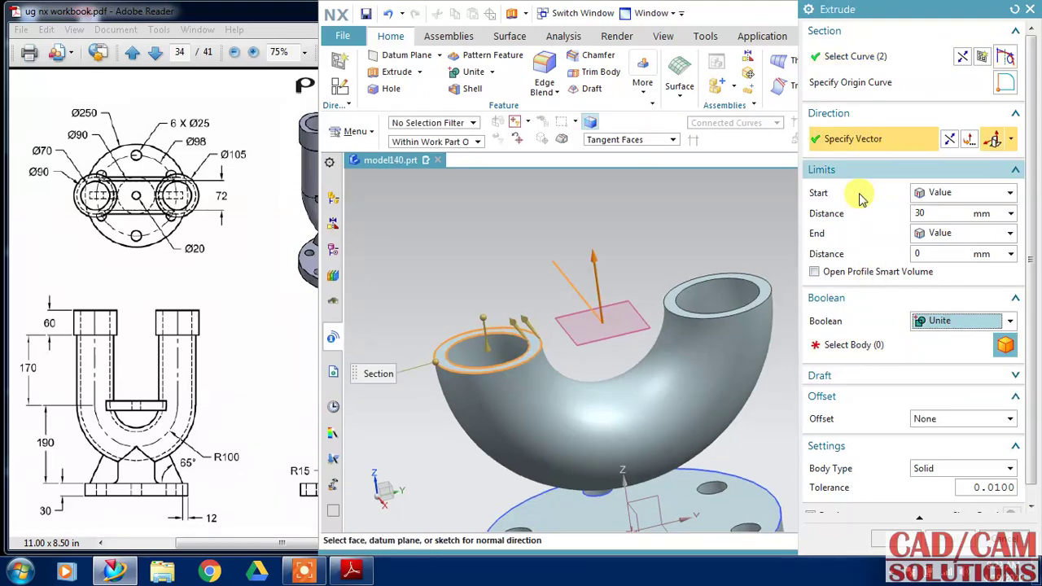
click(859, 350)
click(666, 327)
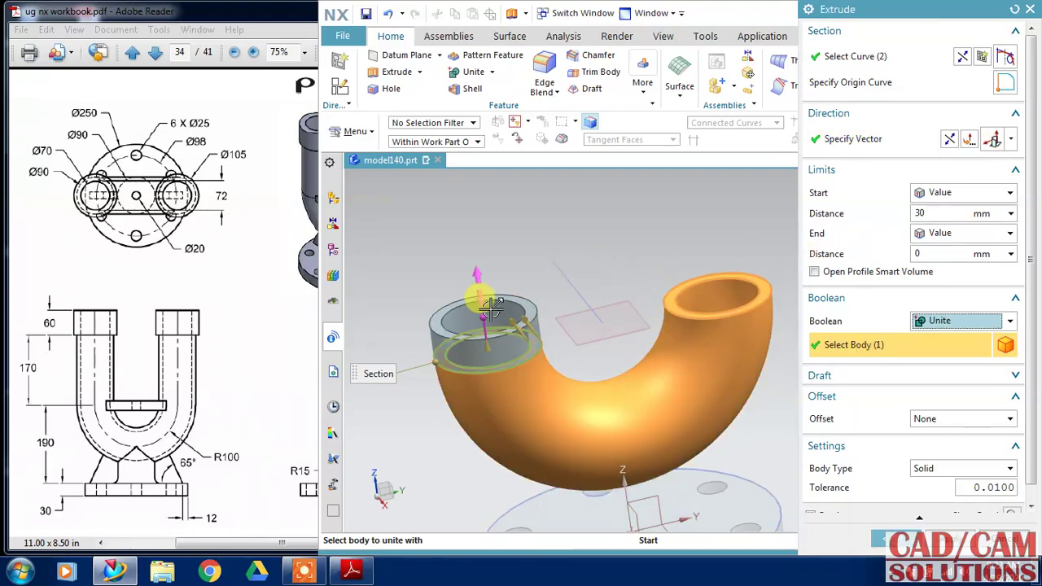
- Set the extrusion's start distance to 230 mm and complete the straight pipe leg
double_click(920, 214)
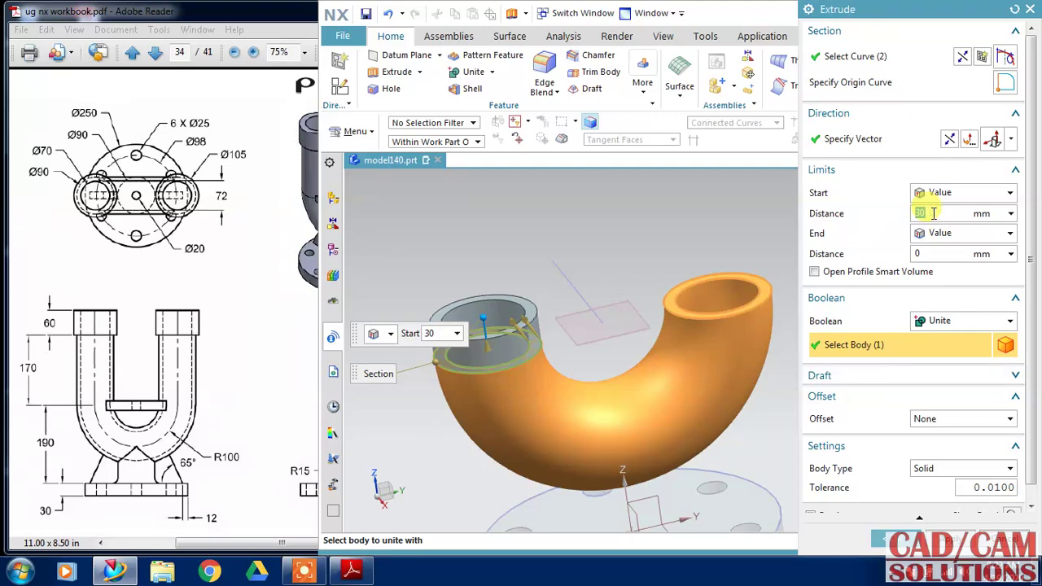
text(230)
key(Return)
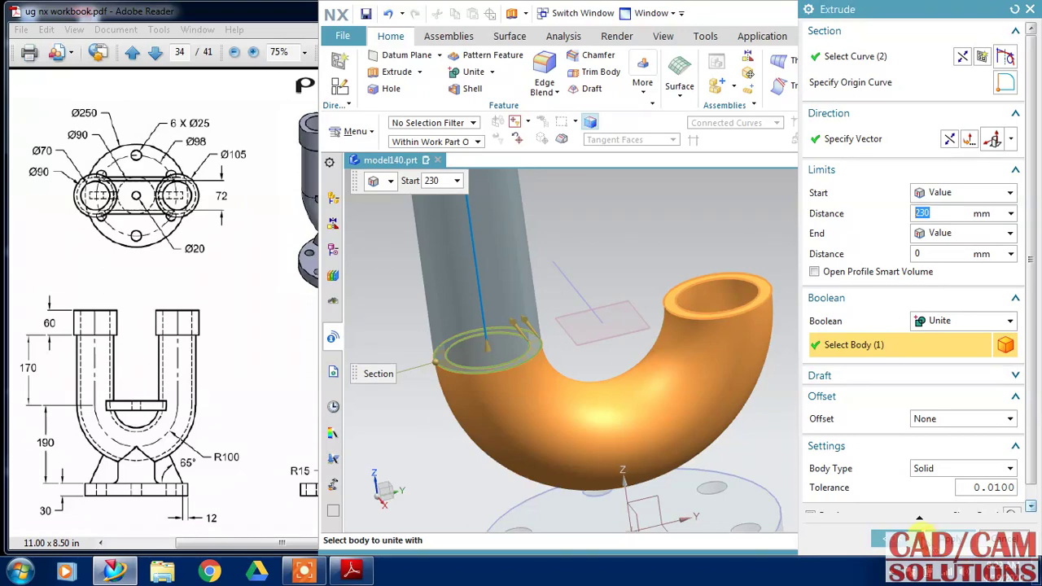
click(895, 537)
scroll(806, 358, down, 2)
middle_drag(797, 328, 769, 351)
click(576, 275)
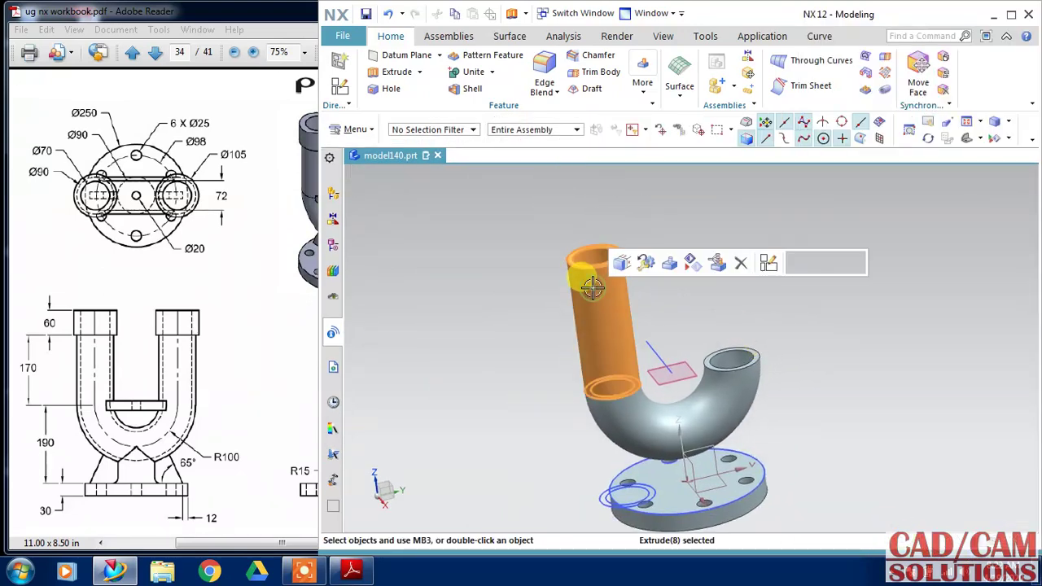
key(Escape)
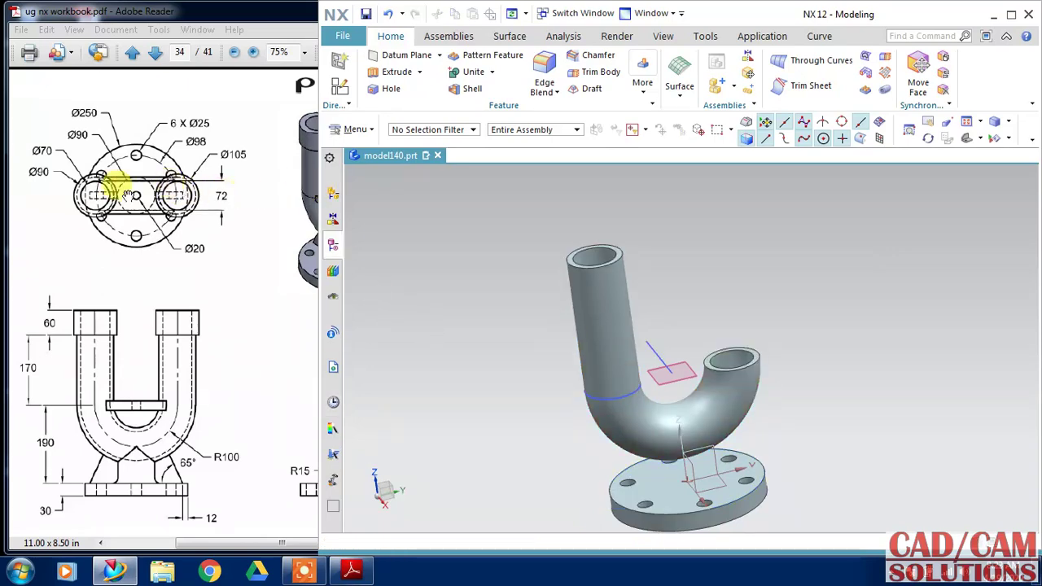
- Start a sketch on the annular top face of the straight pipe leg
click(342, 86)
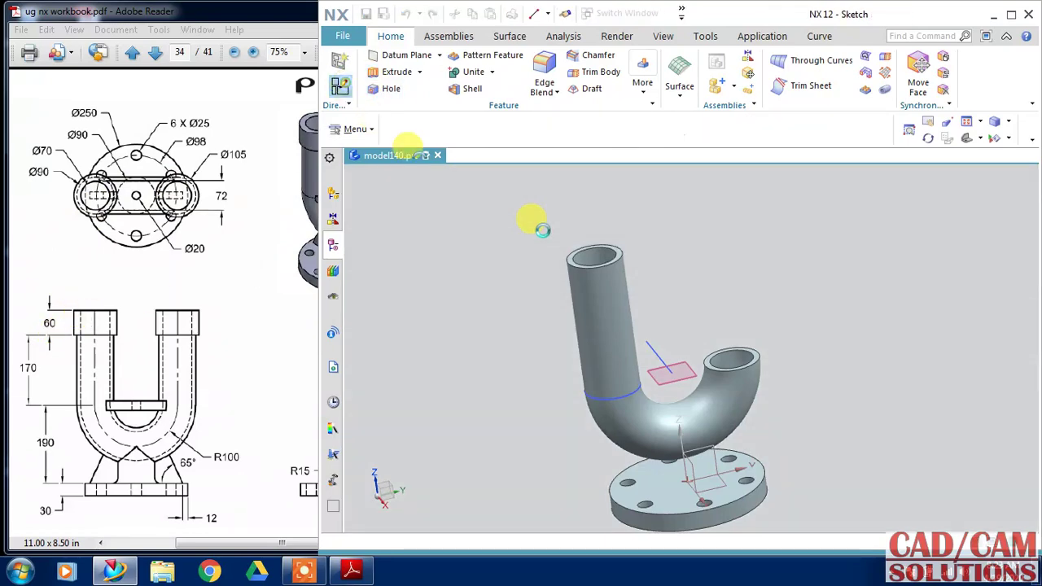
scroll(574, 256, up, 2)
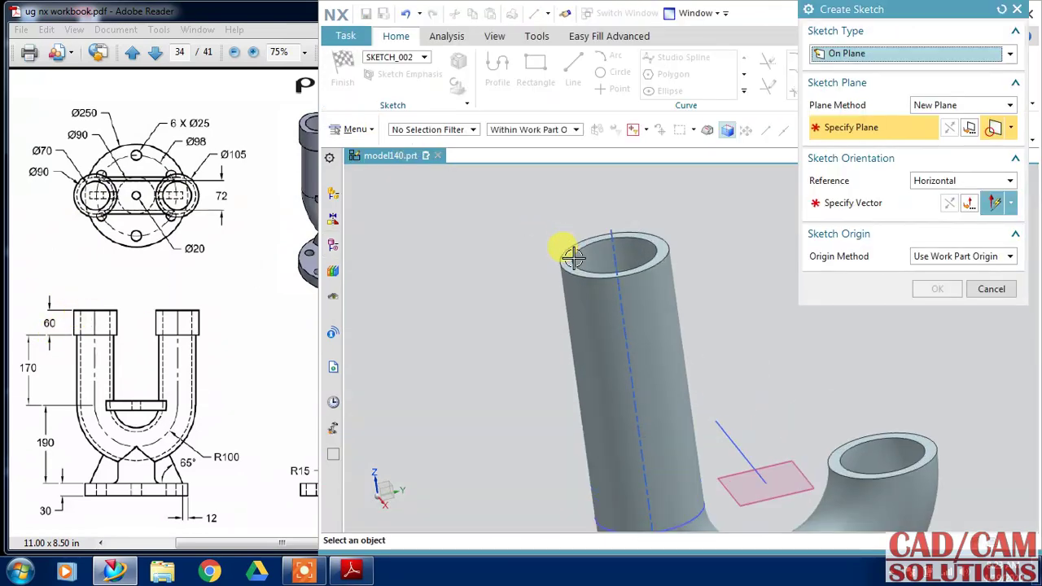
click(570, 255)
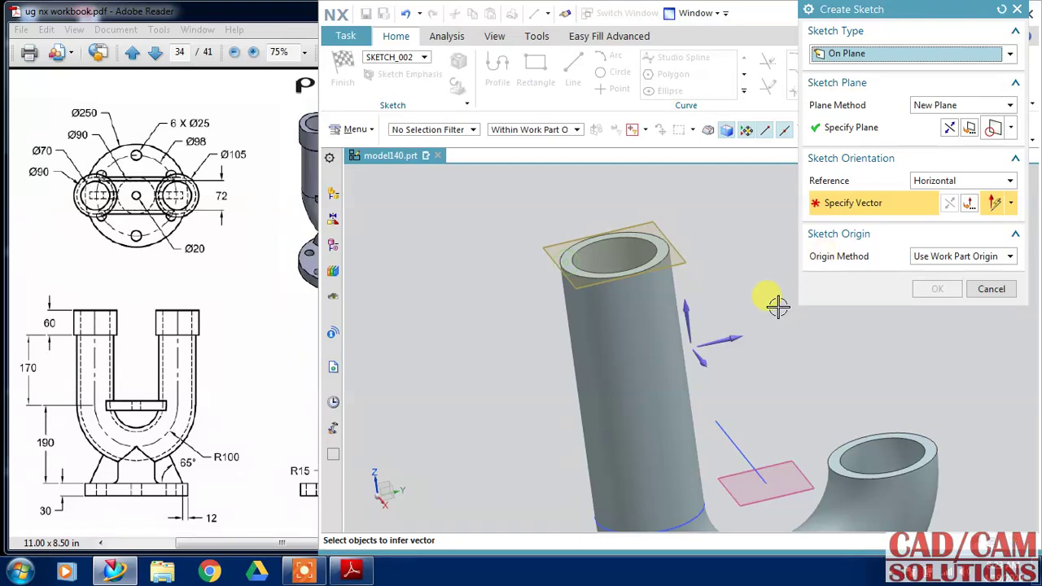
click(940, 288)
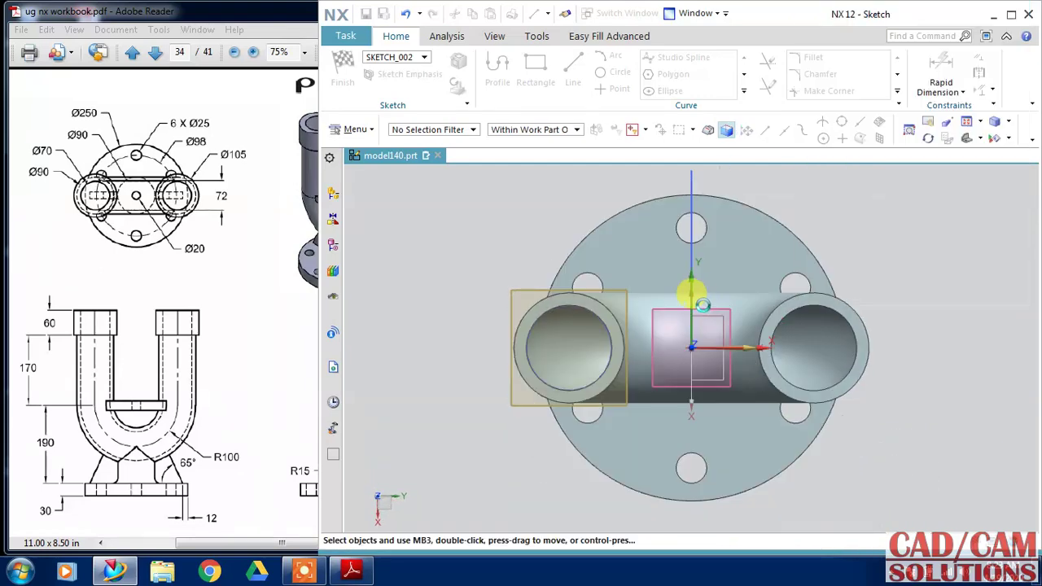
- Project the inner bore circle of the pipe leg into the sketch, using the Single Curve rule
click(743, 91)
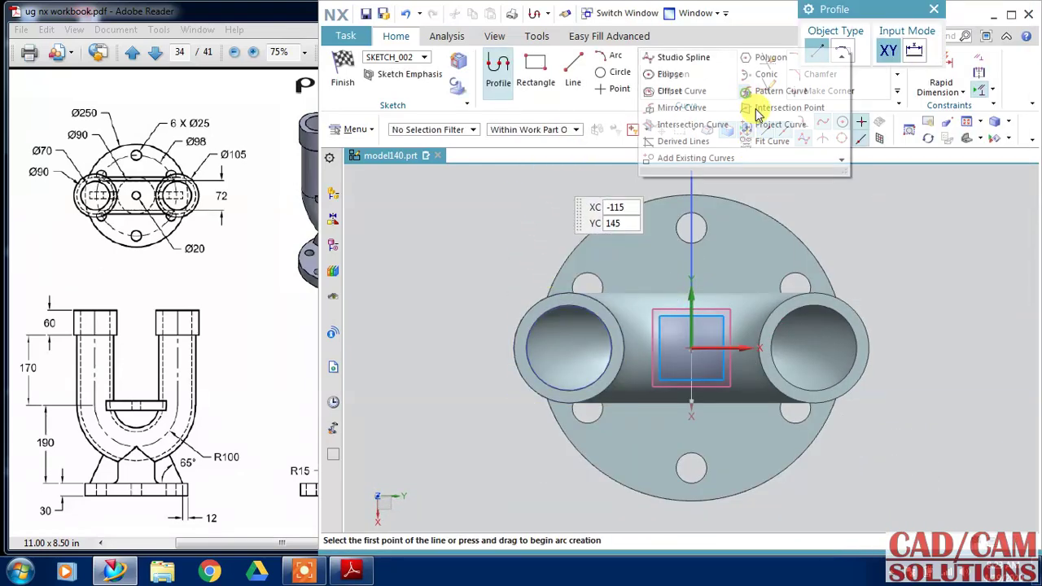
click(800, 126)
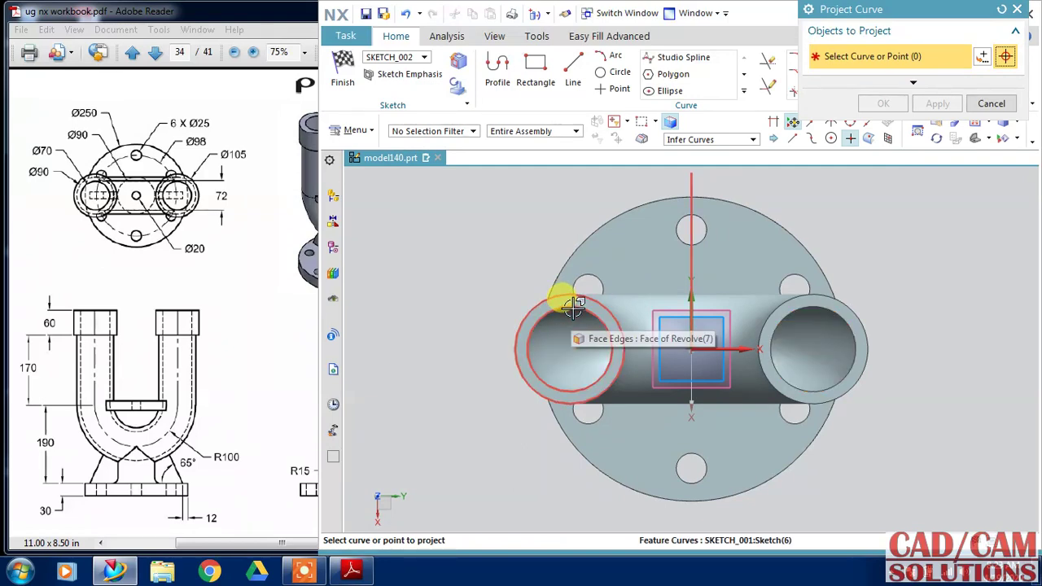
click(726, 139)
click(694, 155)
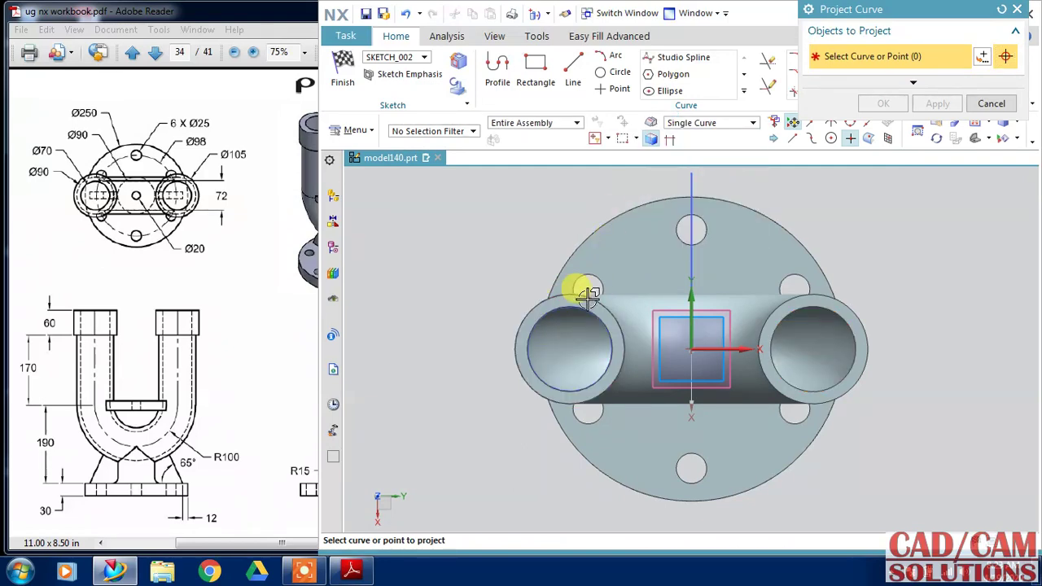
click(584, 305)
click(882, 103)
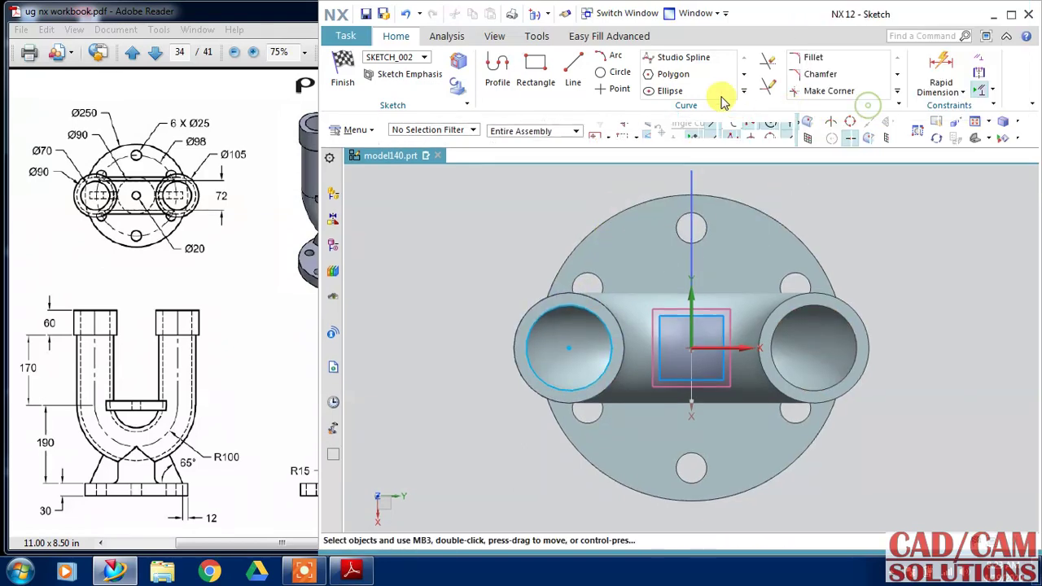
- Try to draw a 105 mm diameter circle concentric with the projected bore circle
click(599, 79)
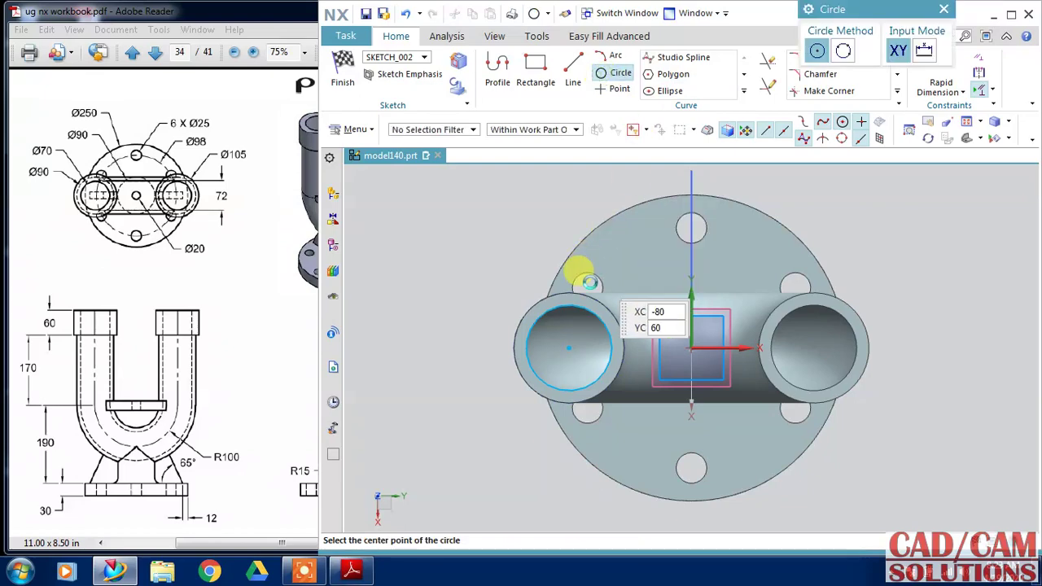
click(568, 348)
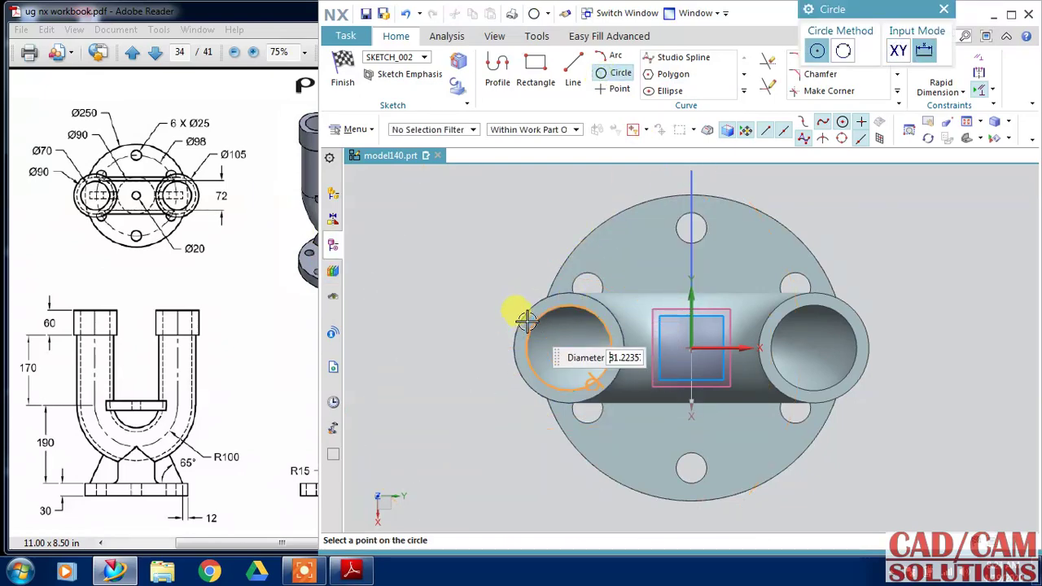
text(10)
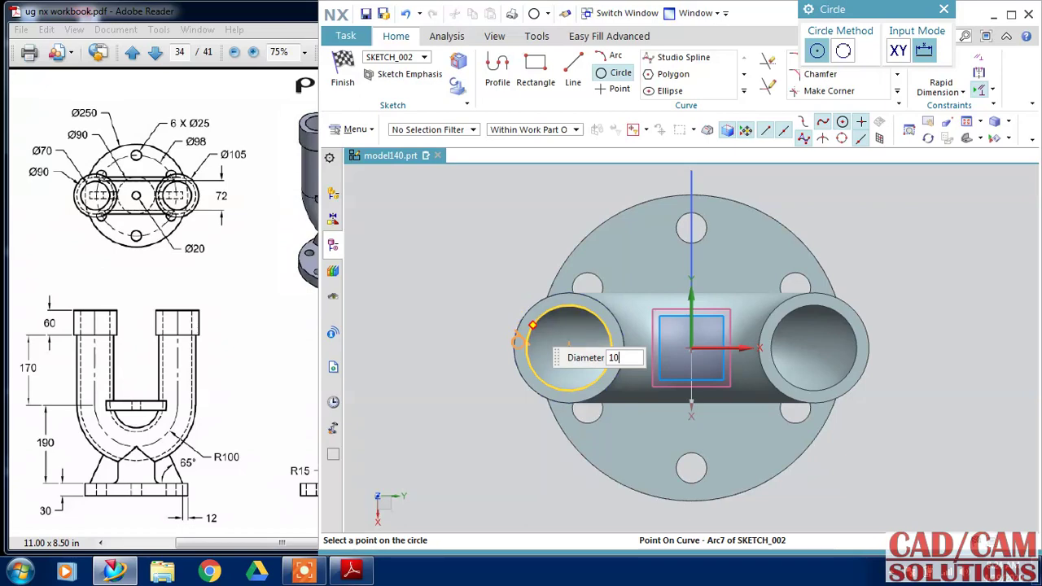
text(5)
key(Return)
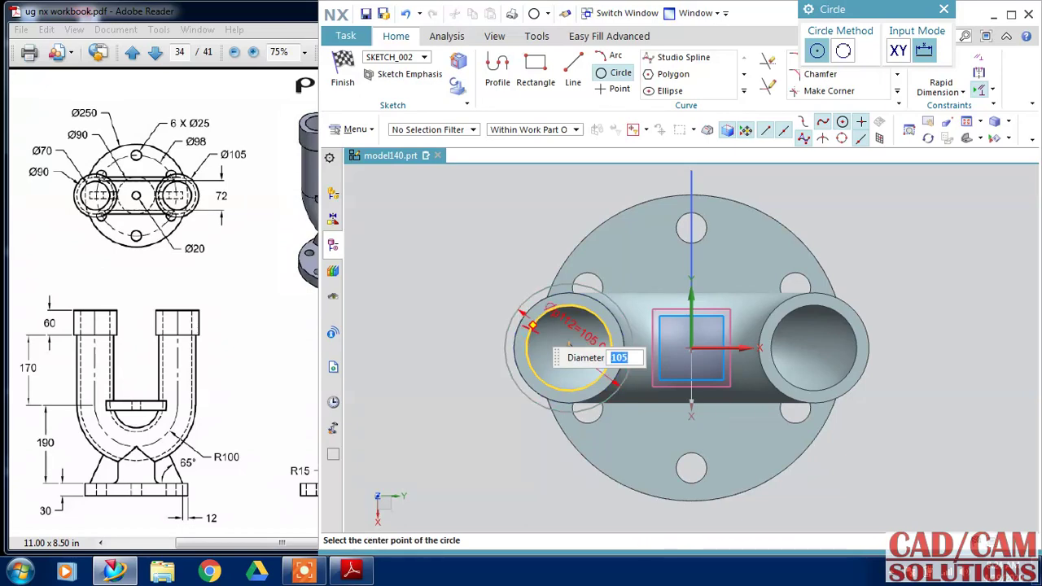
middle_click(500, 249)
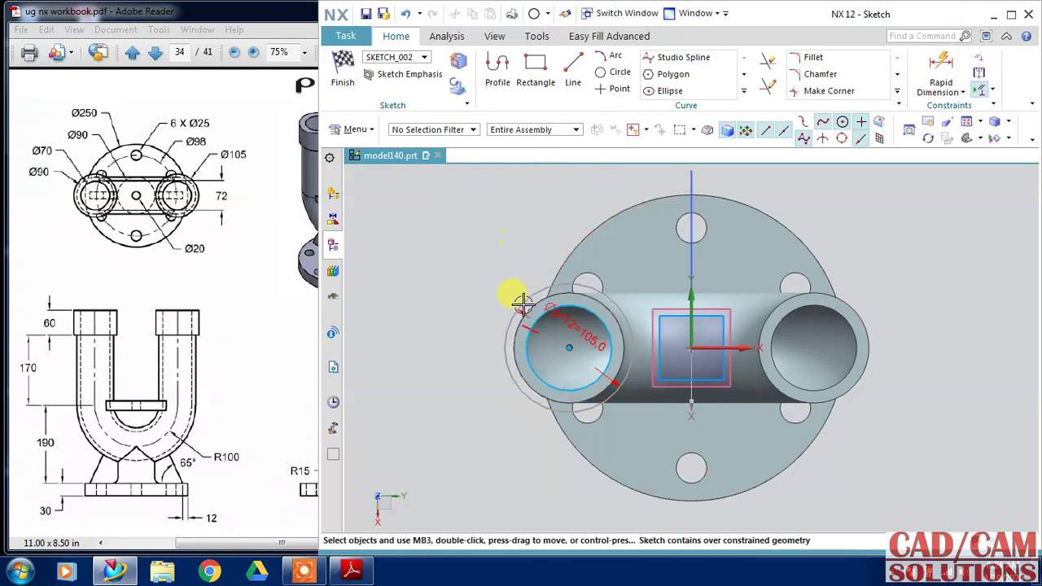
- Delete the new 105 mm circle together with its diameter dimension
click(565, 318)
key(Delete)
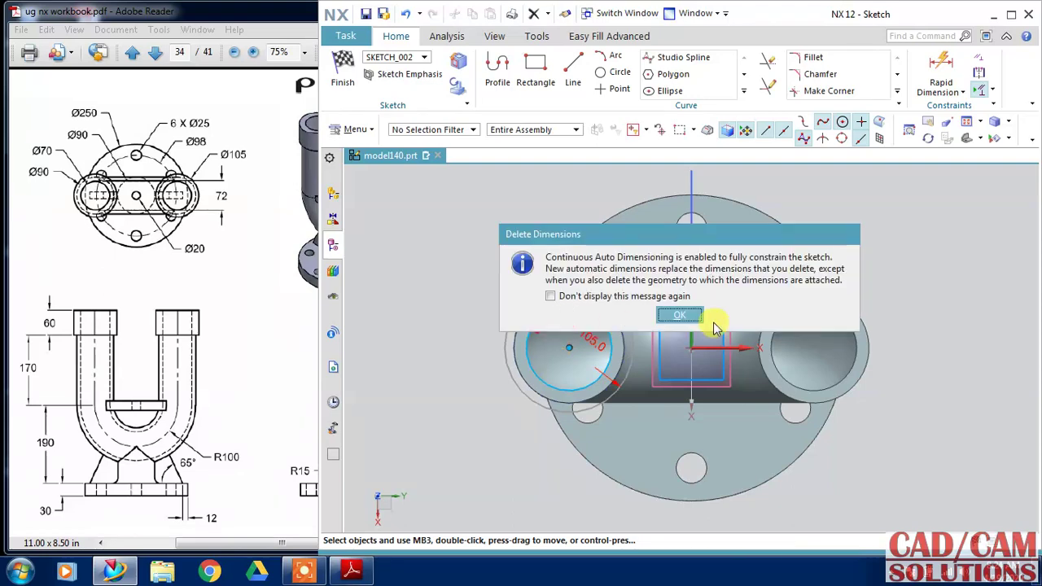
click(688, 314)
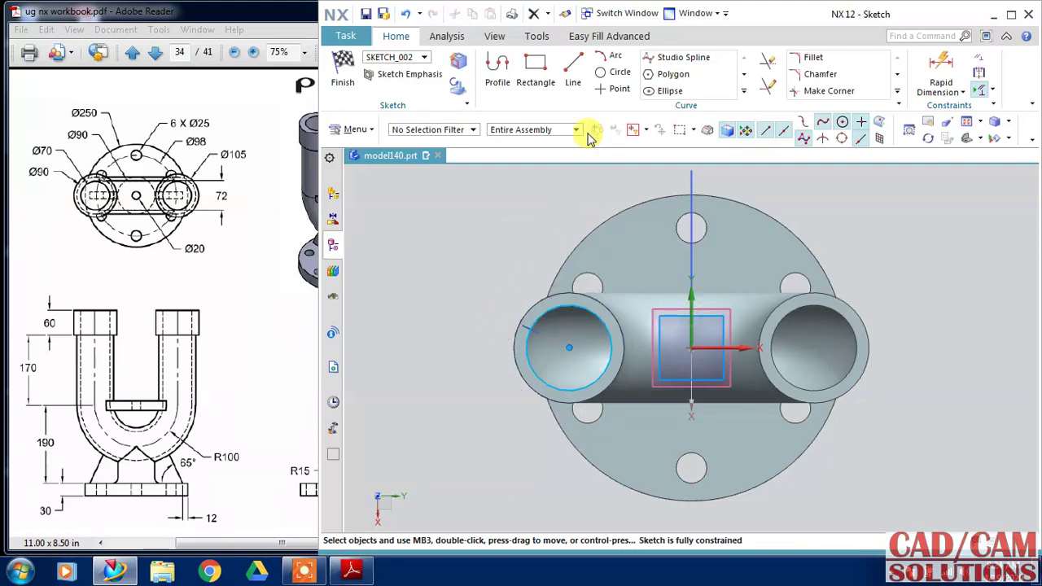
- Draw a circle about 166 mm in diameter centred on the projected bore circle
click(615, 71)
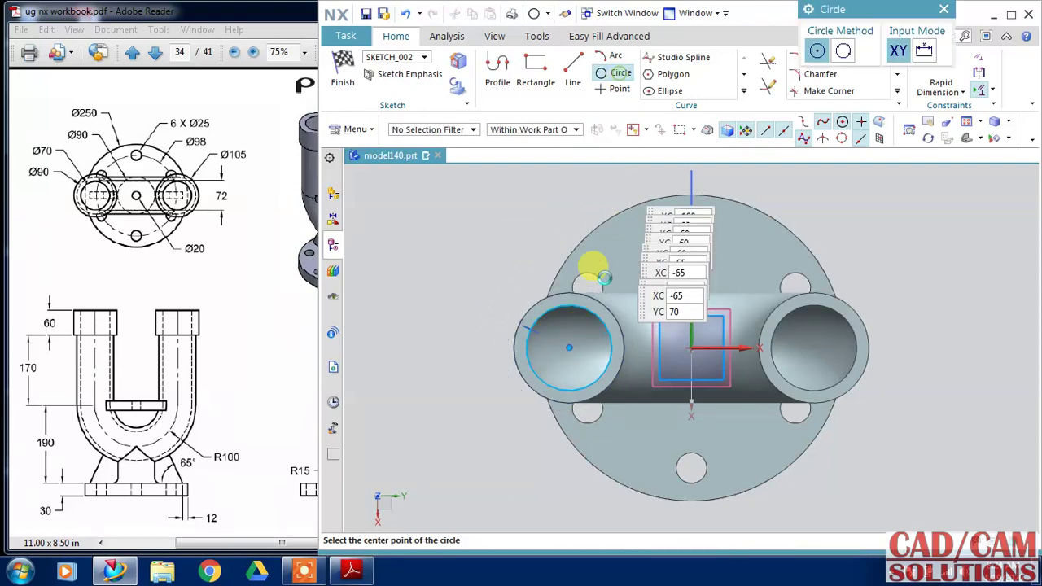
click(569, 345)
click(483, 404)
key(Escape)
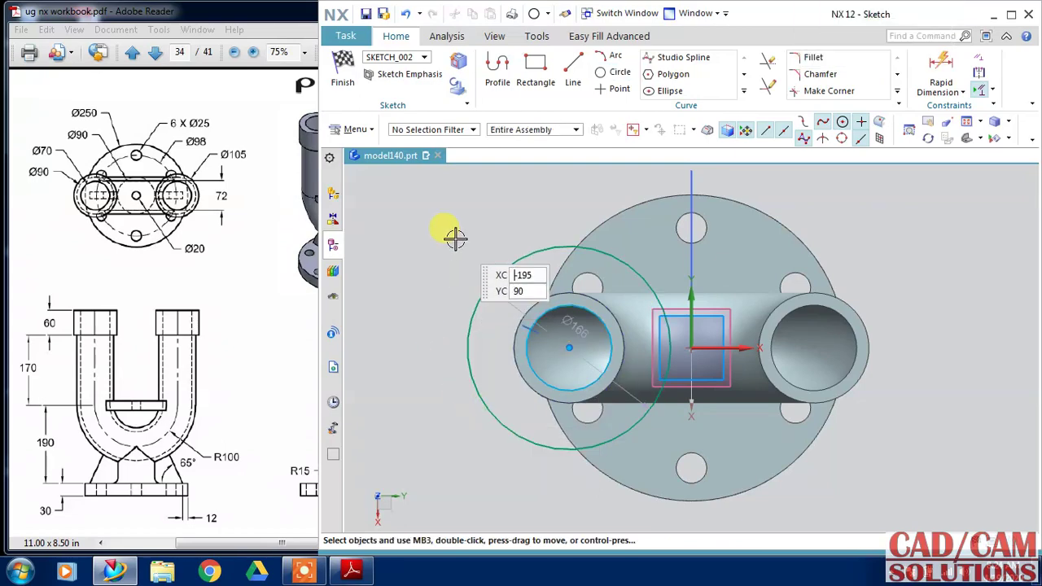
- Set the outer circle's diameter to 105 mm and finish the sketch
double_click(501, 302)
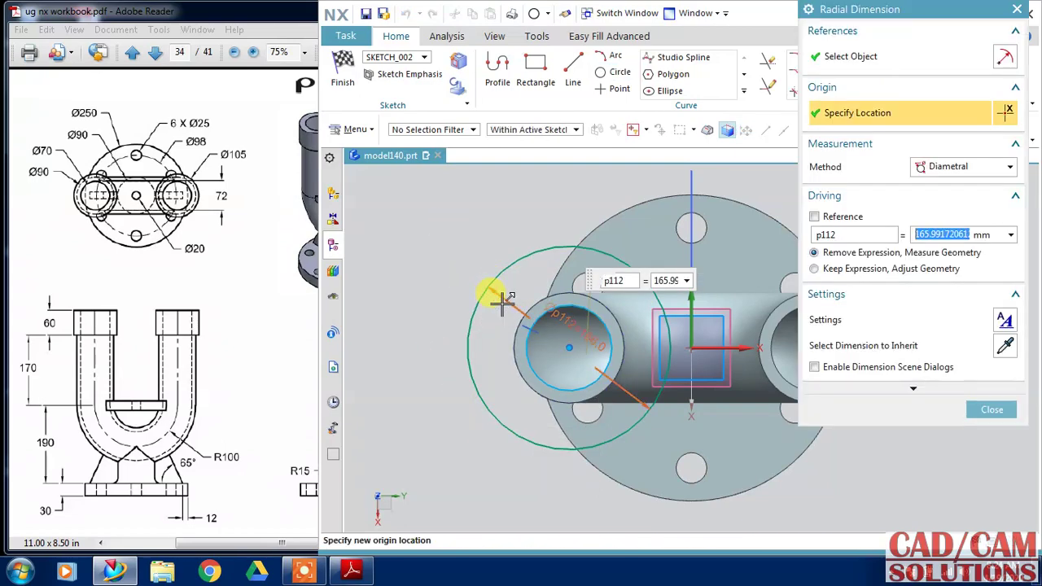
text(105)
key(Return)
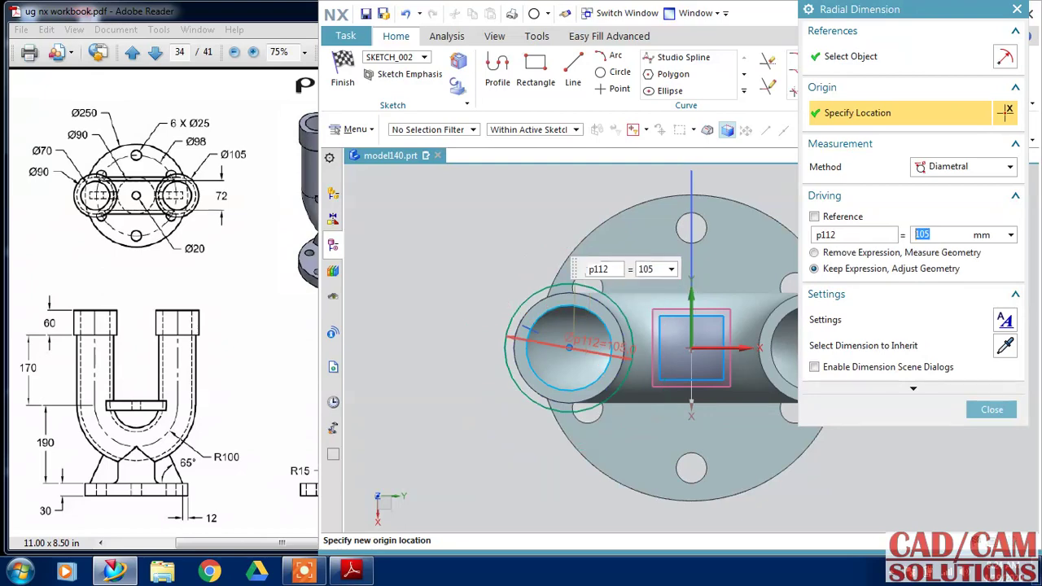
click(341, 70)
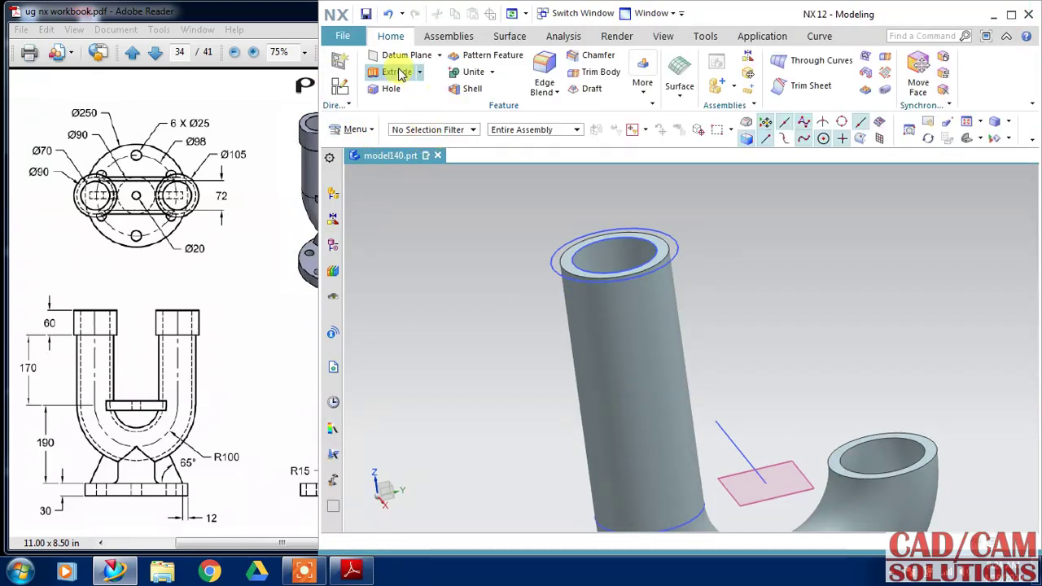
- Extrude the 105 mm circle and bore circle 60 mm down the tall leg and unite the collar with the pipe body
click(397, 73)
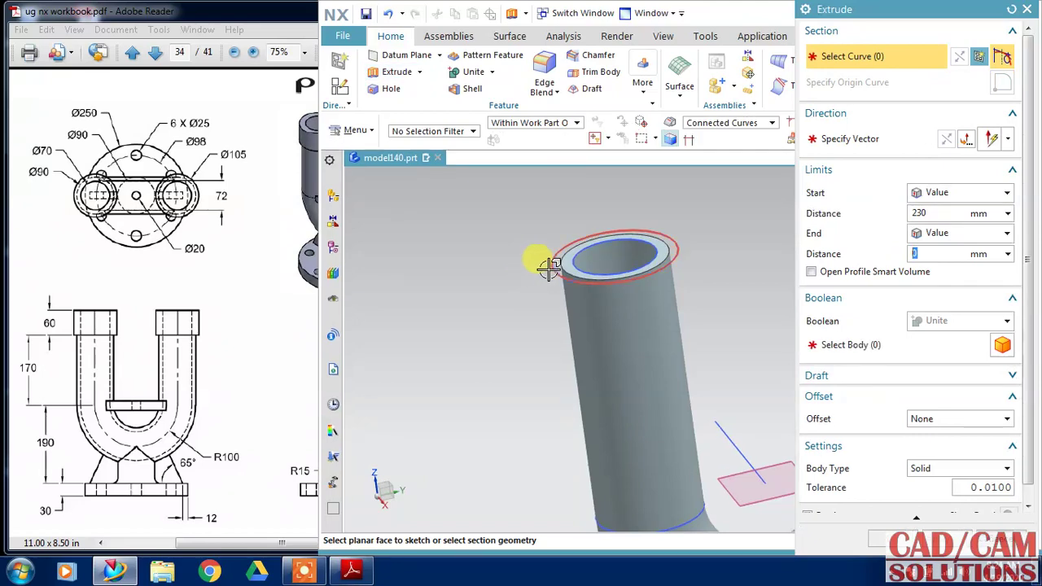
click(549, 267)
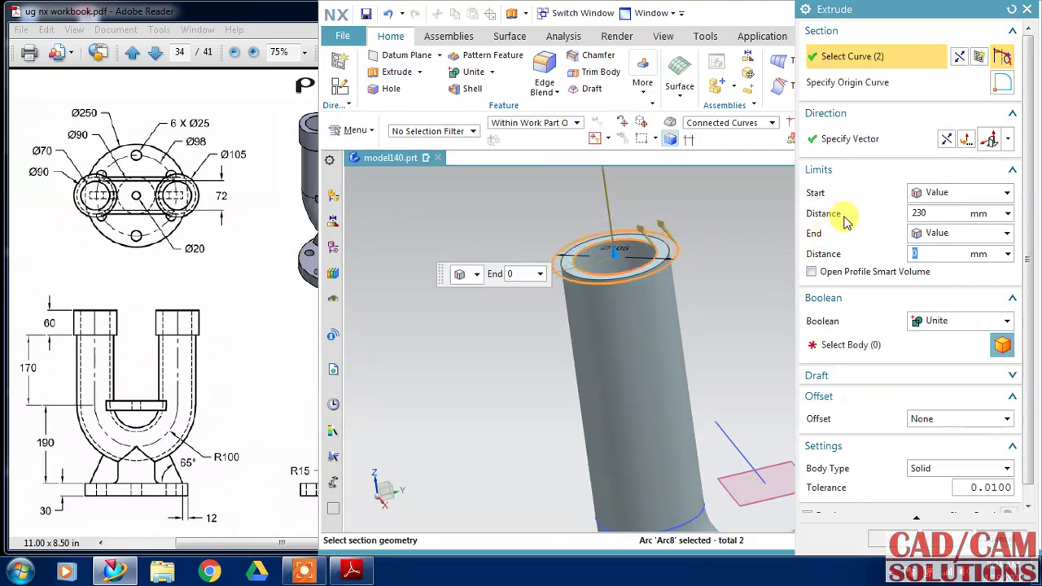
click(851, 344)
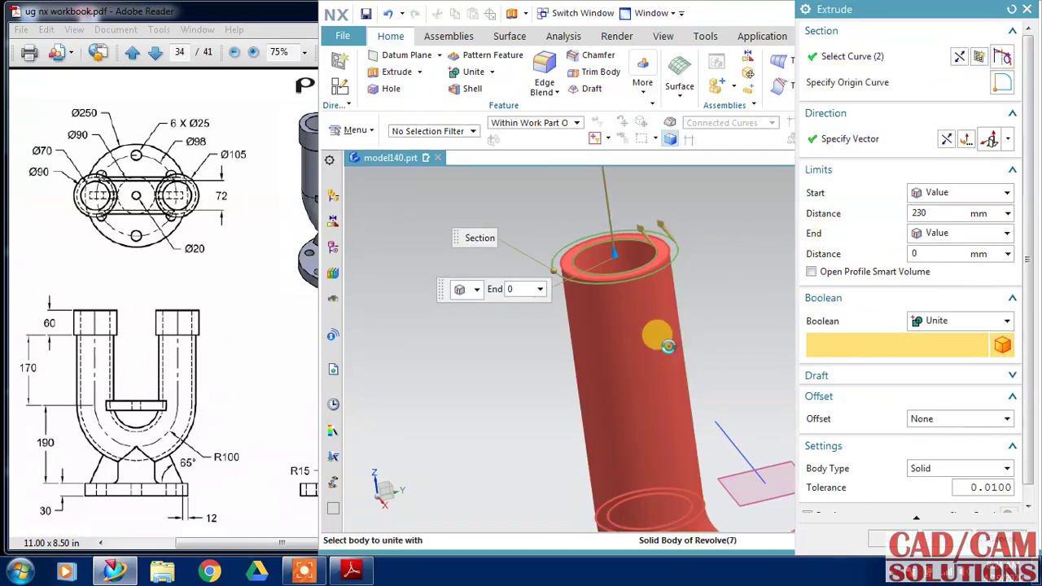
click(667, 346)
click(944, 140)
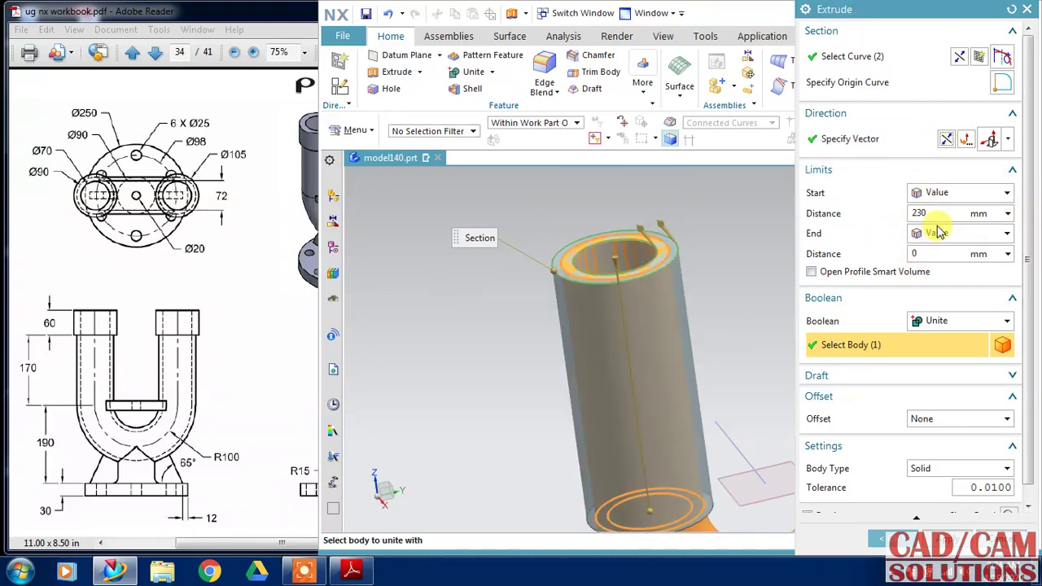
click(935, 212)
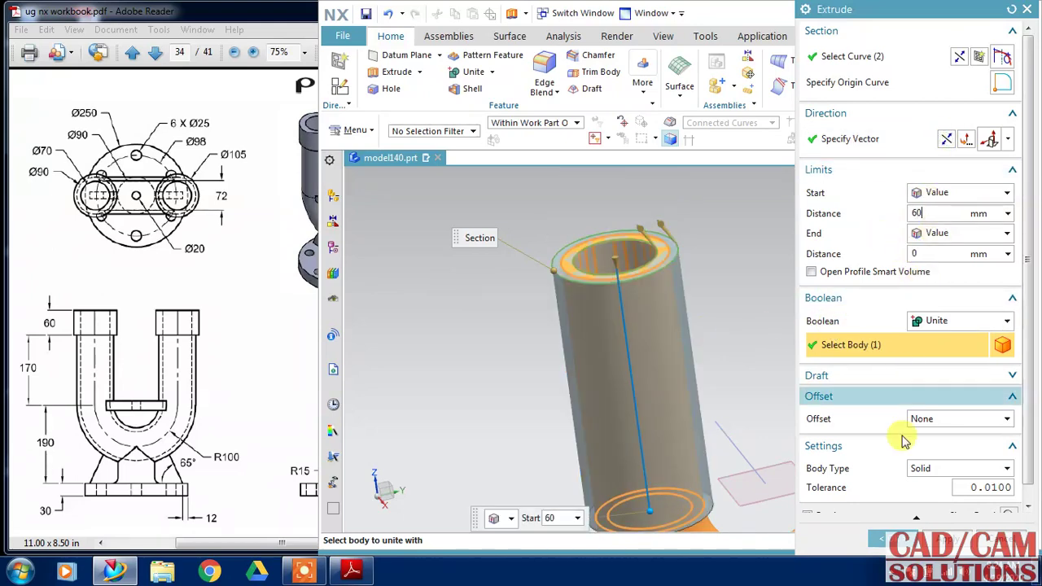
click(900, 540)
- Create a sketch on the datum plane between the legs, horizontal along the Y-axis, containing a 72 mm wide rectangle bridging the gap
scroll(770, 313, down, 3)
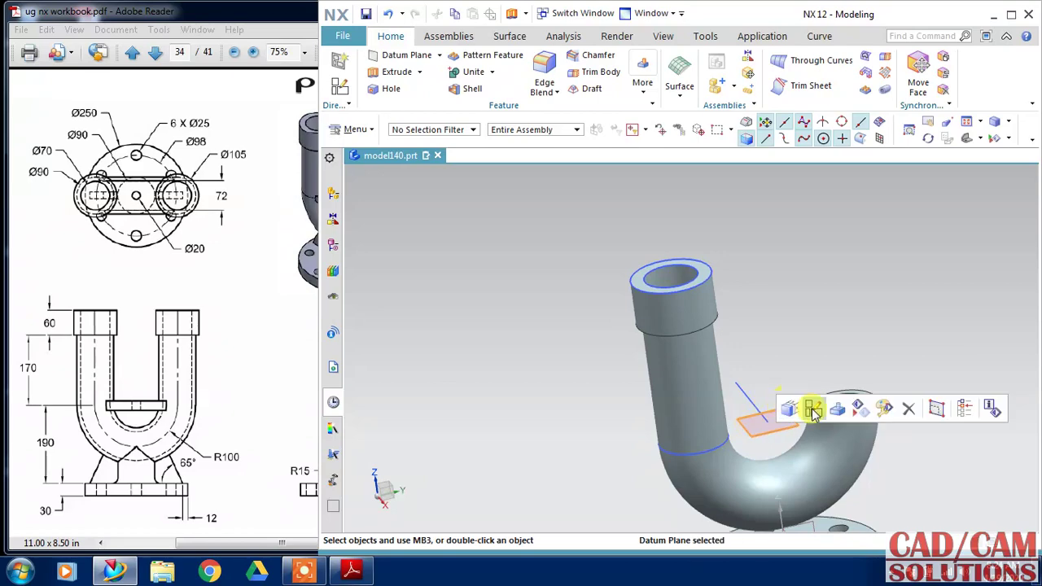
click(812, 407)
click(884, 235)
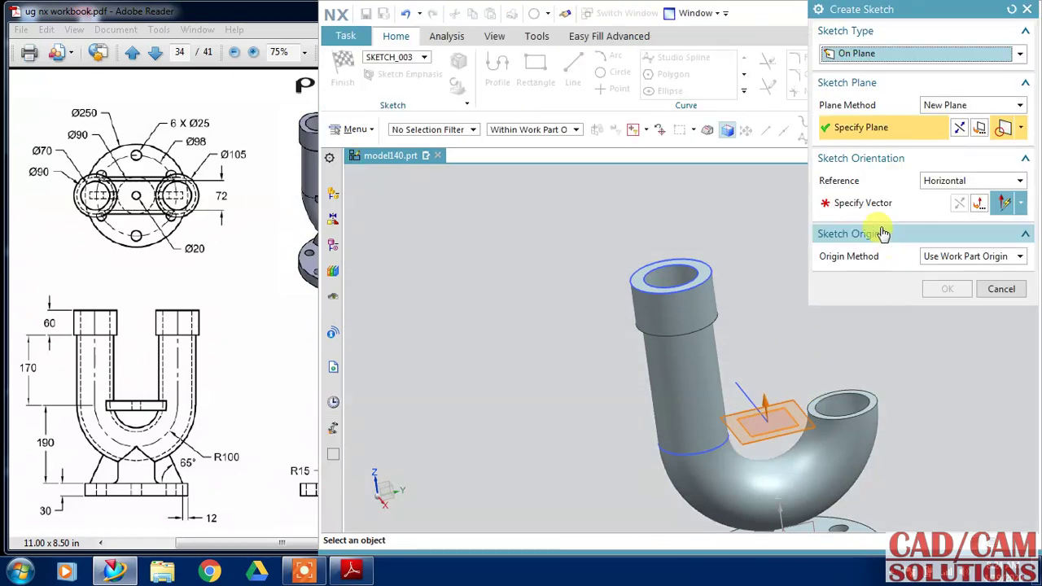
click(727, 333)
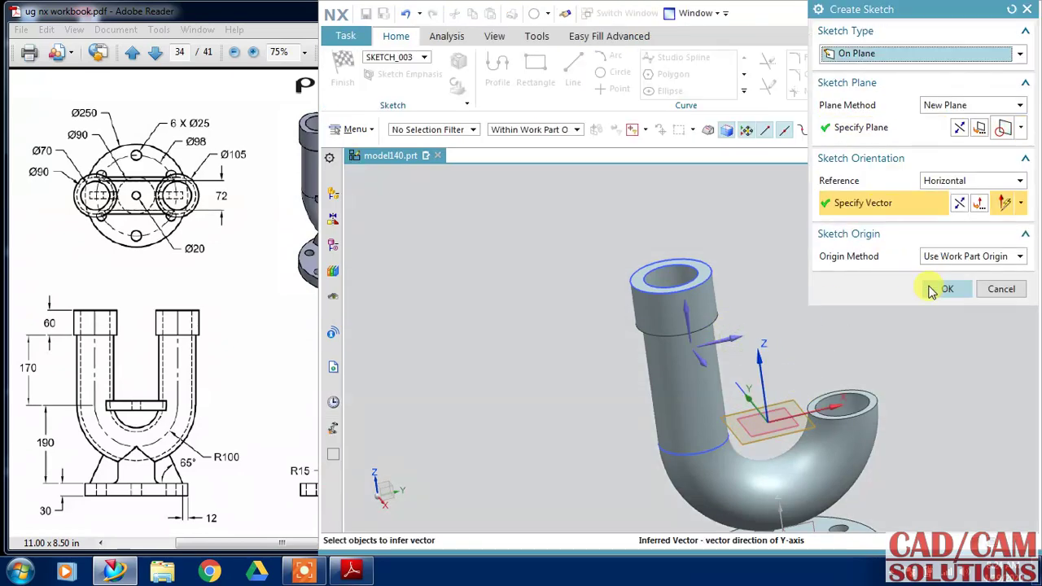
click(938, 289)
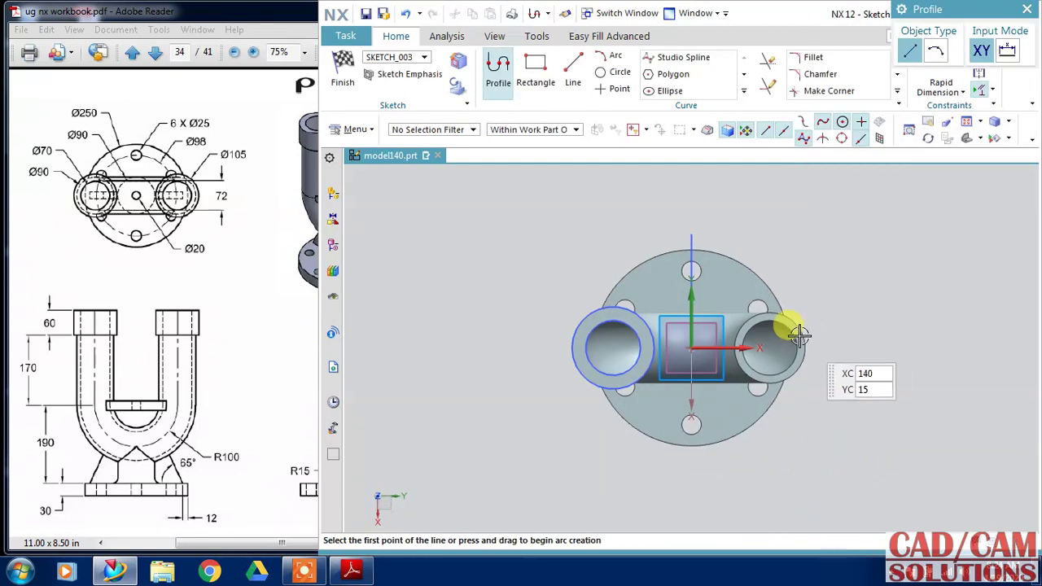
scroll(798, 334, up, 2)
scroll(757, 341, up, 1)
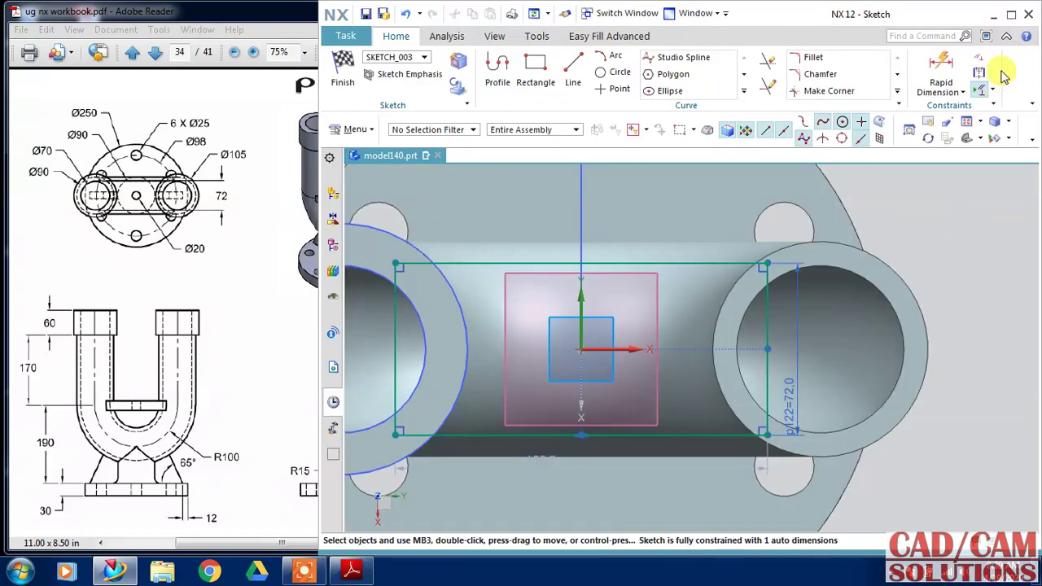
- Project the tall leg's outer collar circle and the short leg's outer rim into the sketch as single curves
click(743, 91)
click(750, 107)
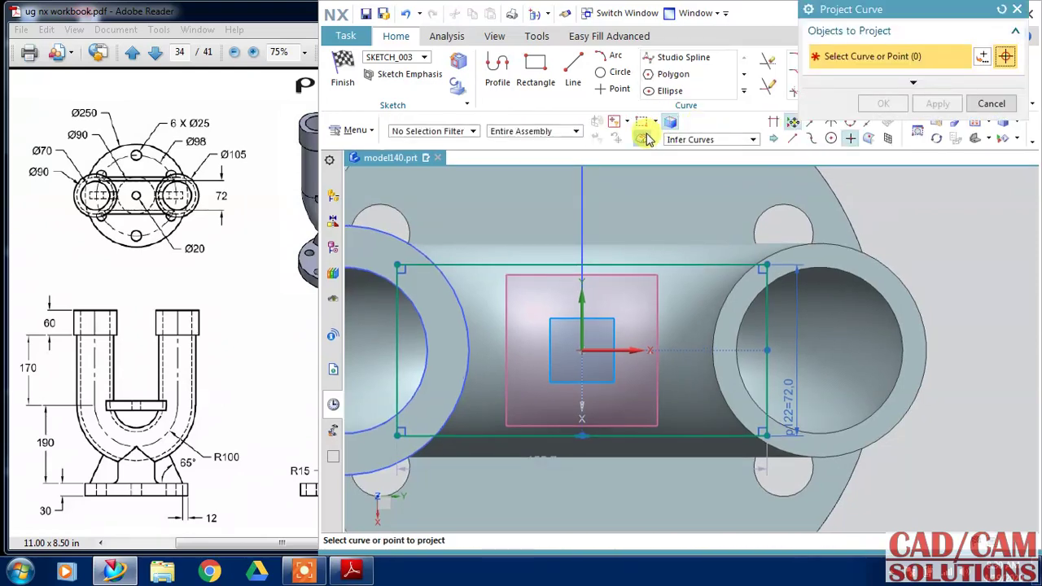
click(672, 139)
click(688, 155)
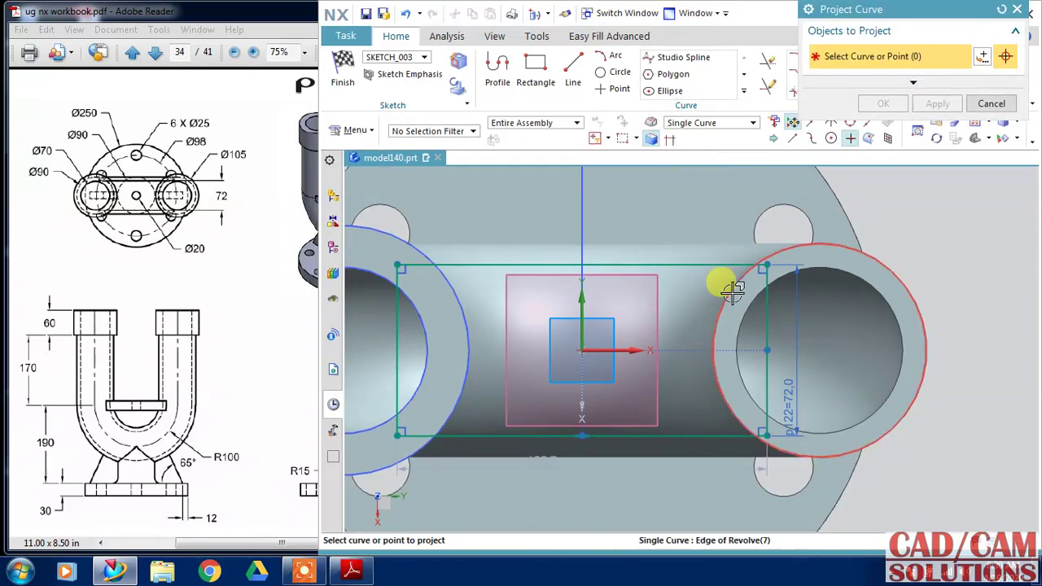
click(728, 284)
click(464, 301)
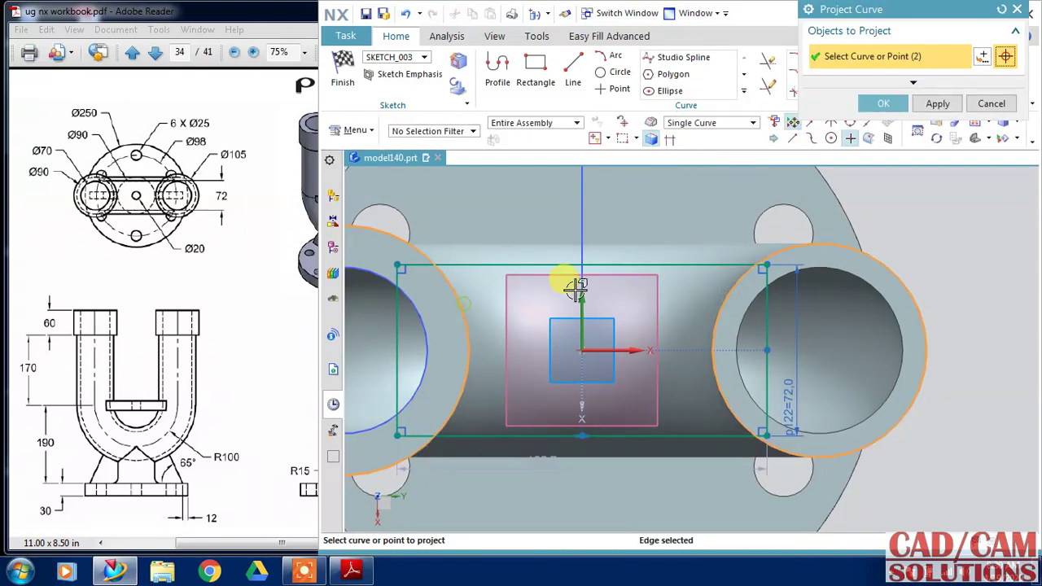
click(883, 104)
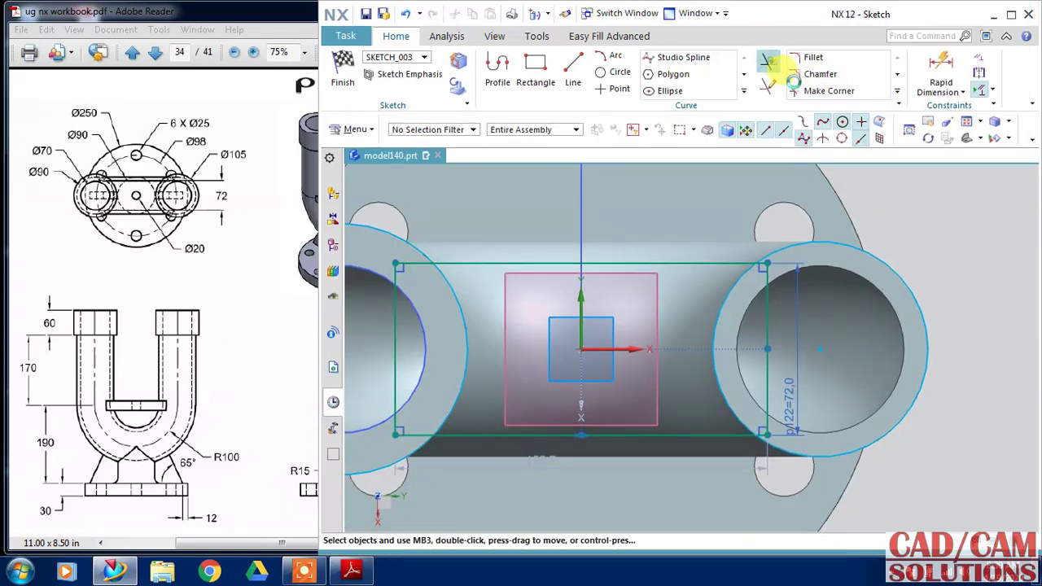
- Trim the rectangle's ends and the projected circles' outer arcs to leave a closed web profile between the legs, and finish the sketch
click(768, 61)
click(789, 250)
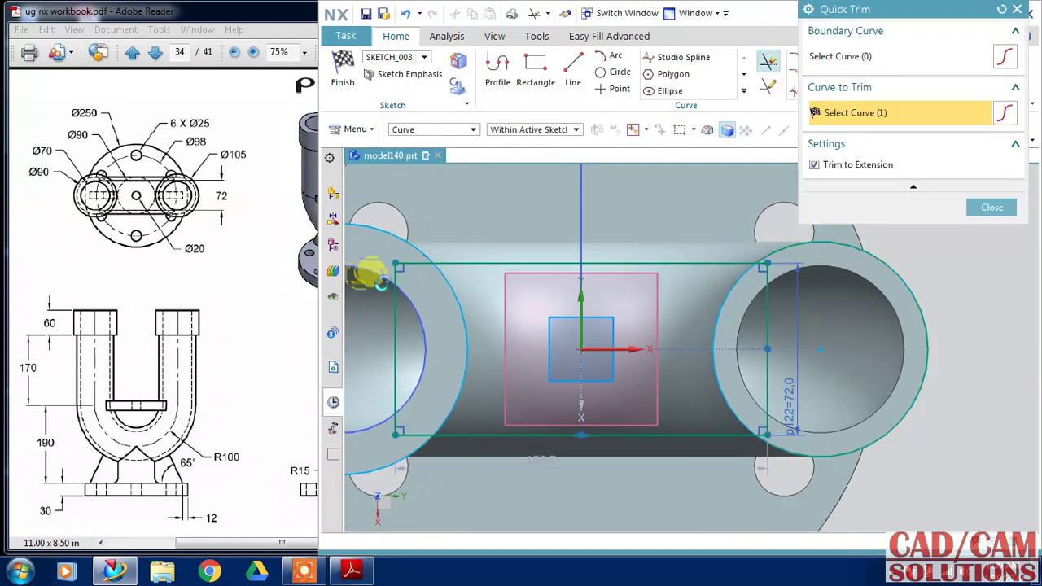
click(403, 263)
click(396, 302)
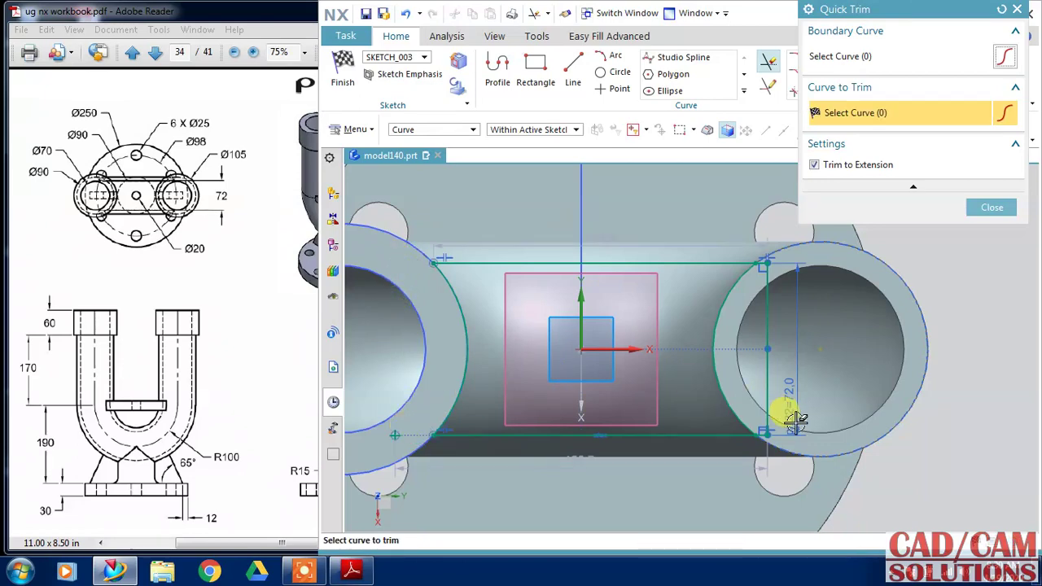
click(759, 429)
click(768, 435)
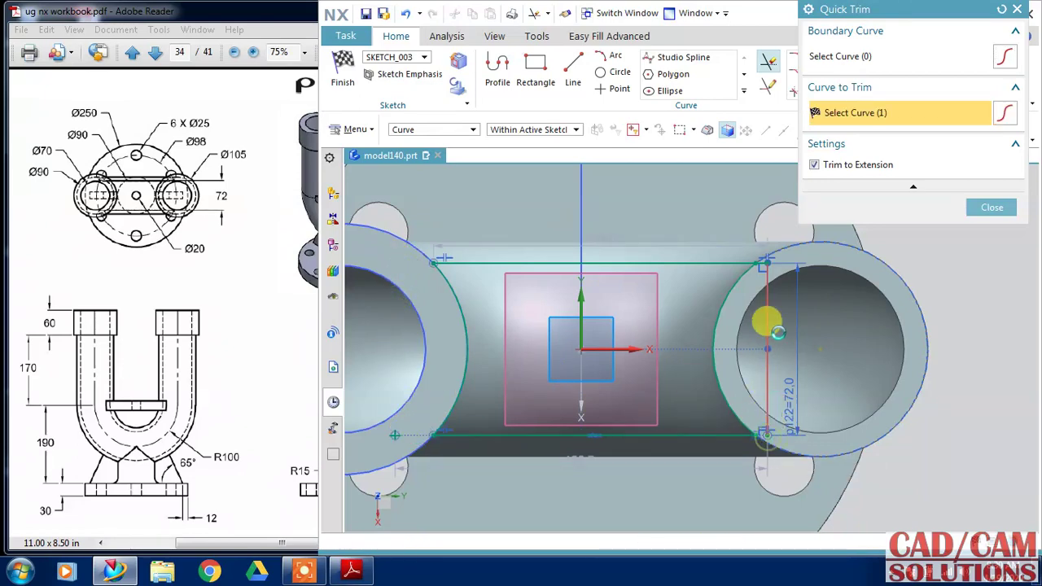
click(768, 261)
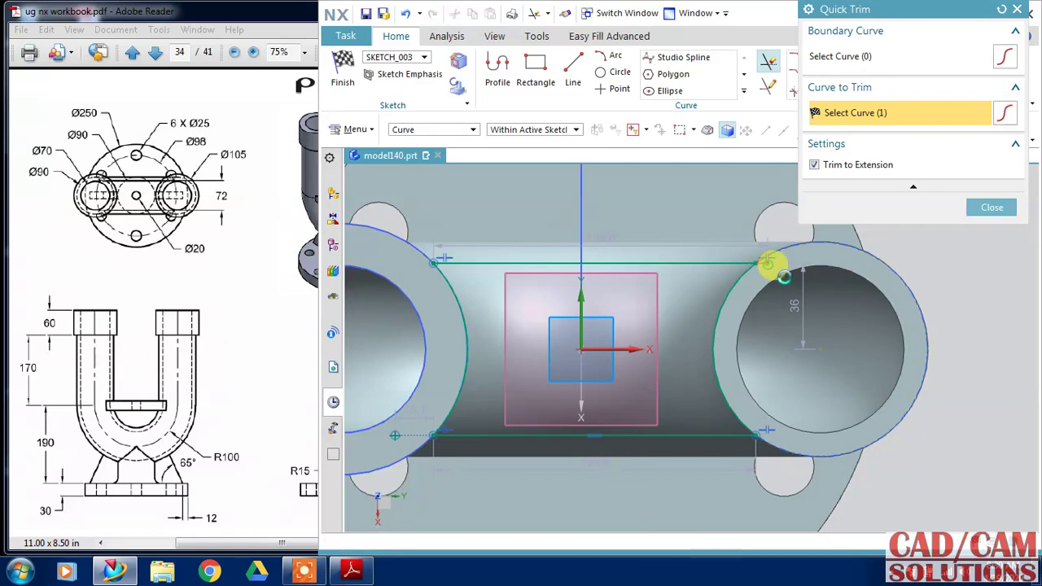
middle_click(964, 281)
scroll(964, 281, down, 1)
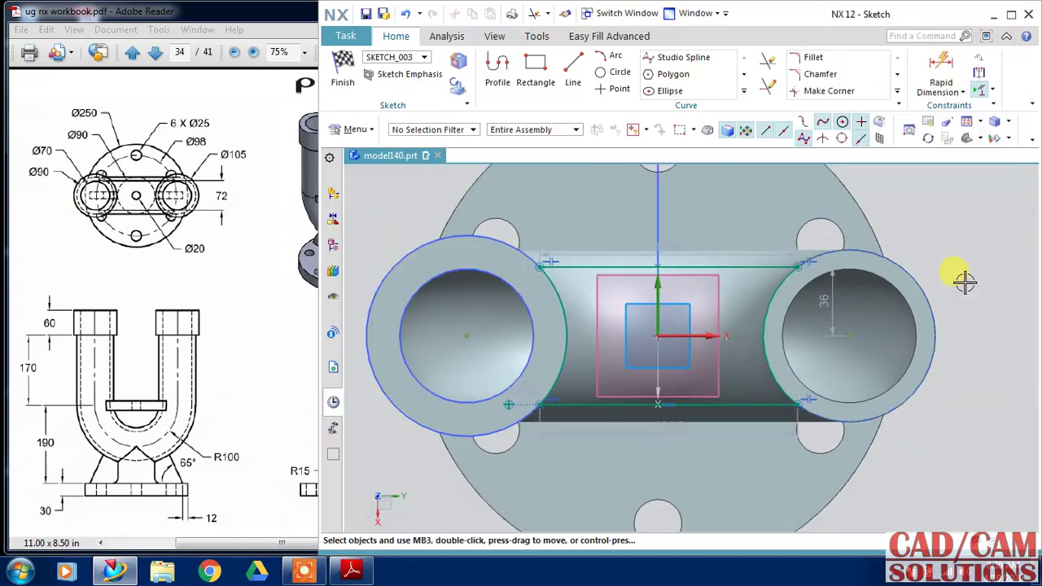
click(343, 72)
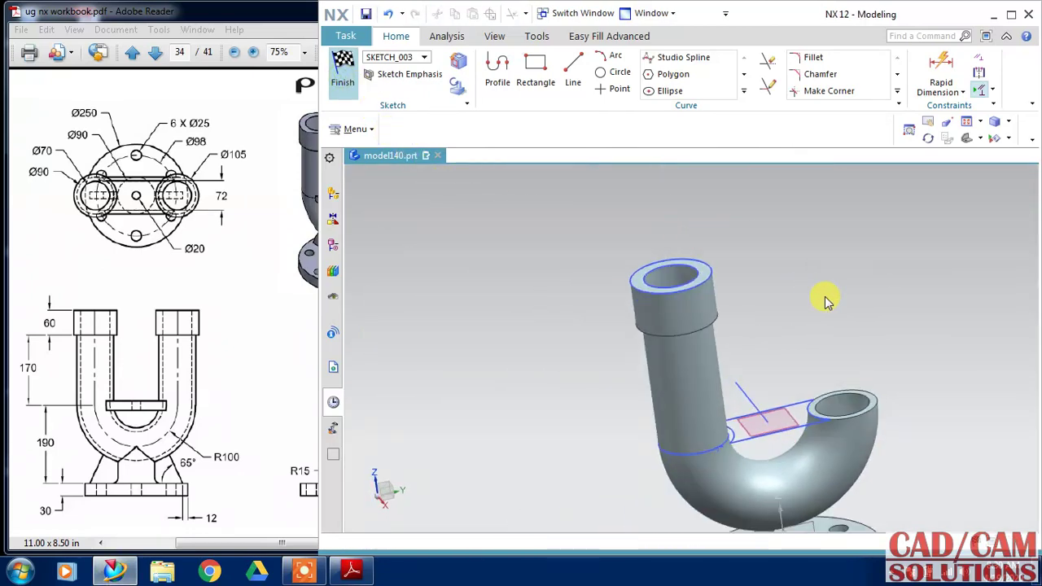
- Reopen the web sketch and project the tall leg's outer pipe circle, just inside the collar circle, as a single curve
mouse_move(820, 291)
middle_down()
mouse_move(802, 284)
mouse_move(805, 296)
middle_up()
scroll(759, 418, up, 2)
scroll(759, 418, up, 2)
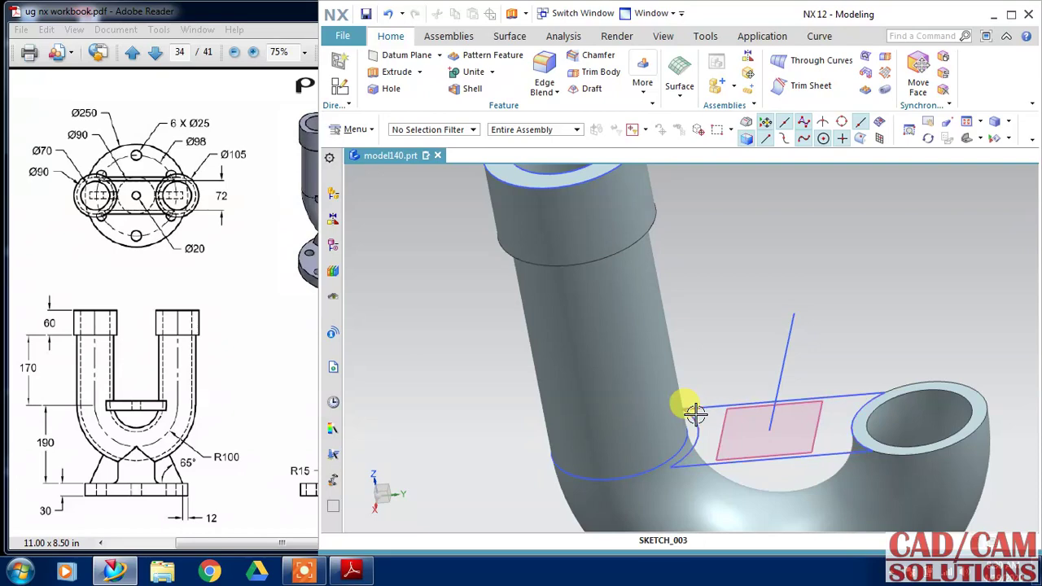
key(F8)
double_click(755, 293)
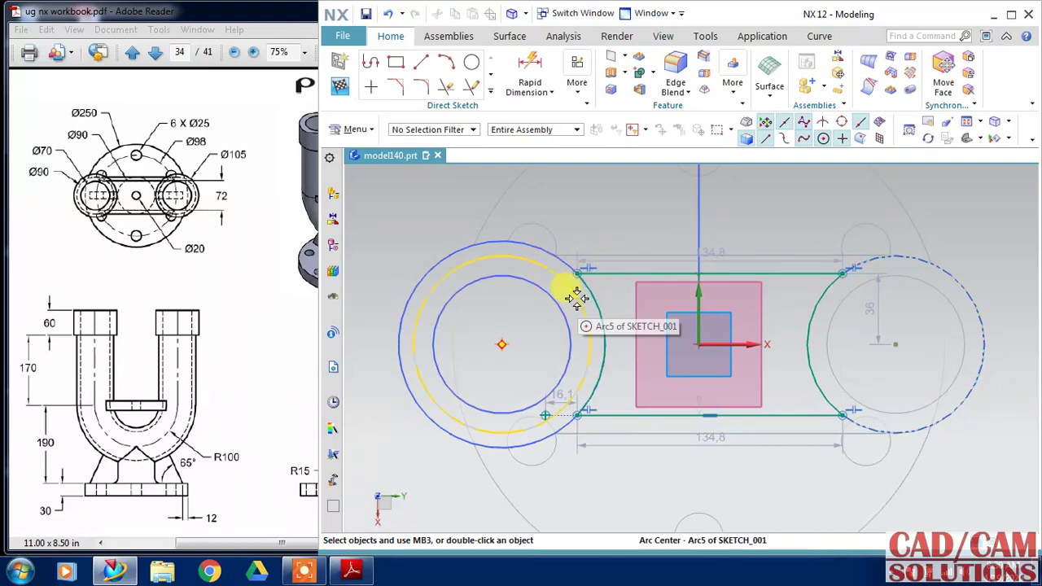
click(525, 190)
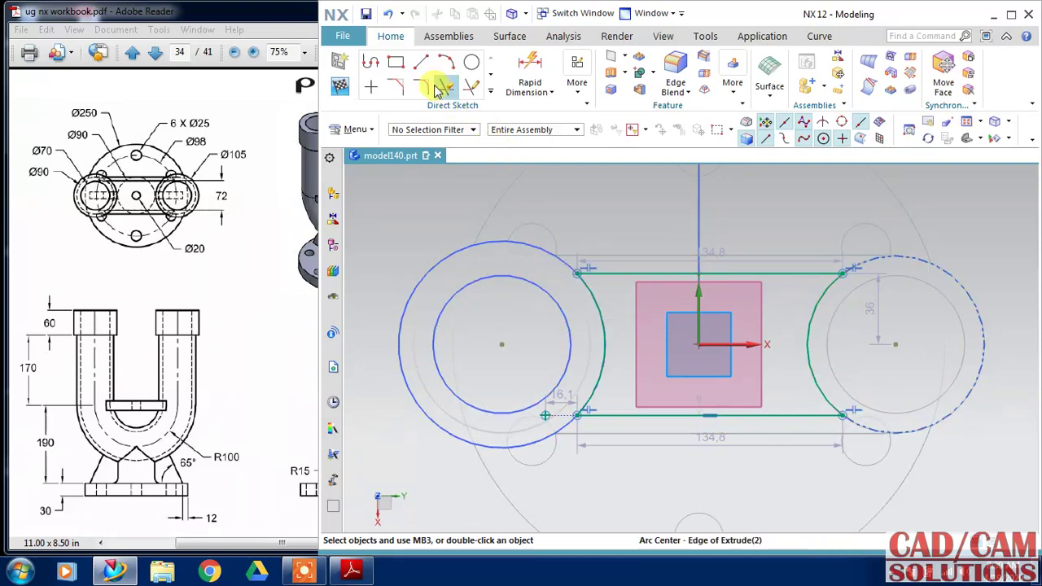
click(490, 93)
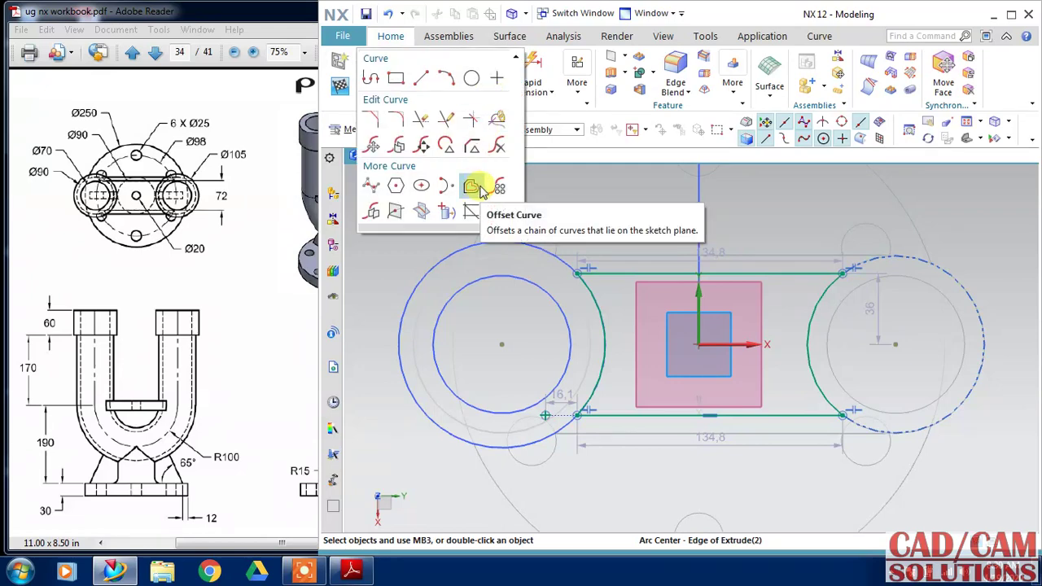
click(445, 213)
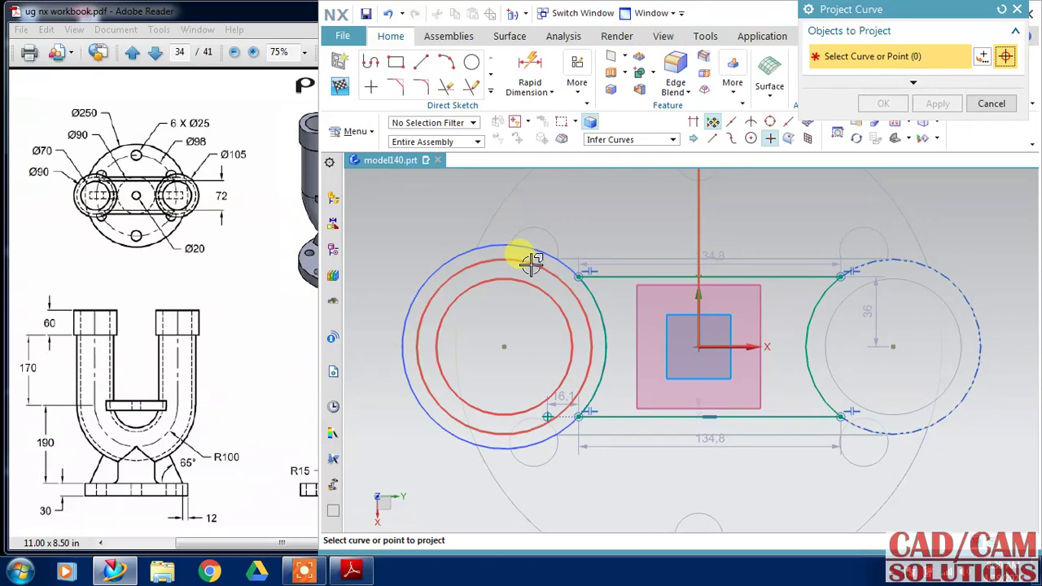
click(663, 140)
click(630, 154)
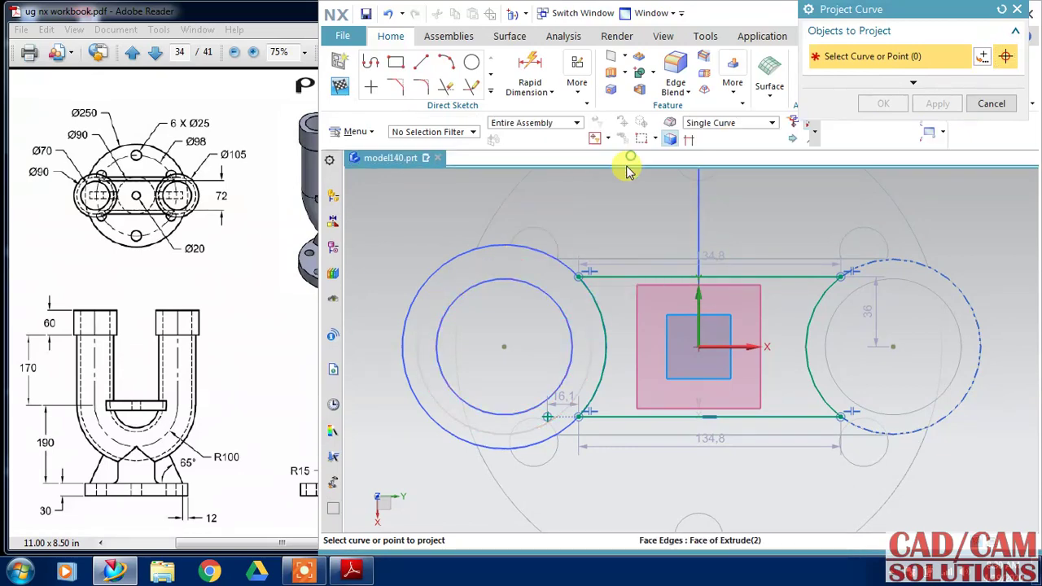
click(519, 257)
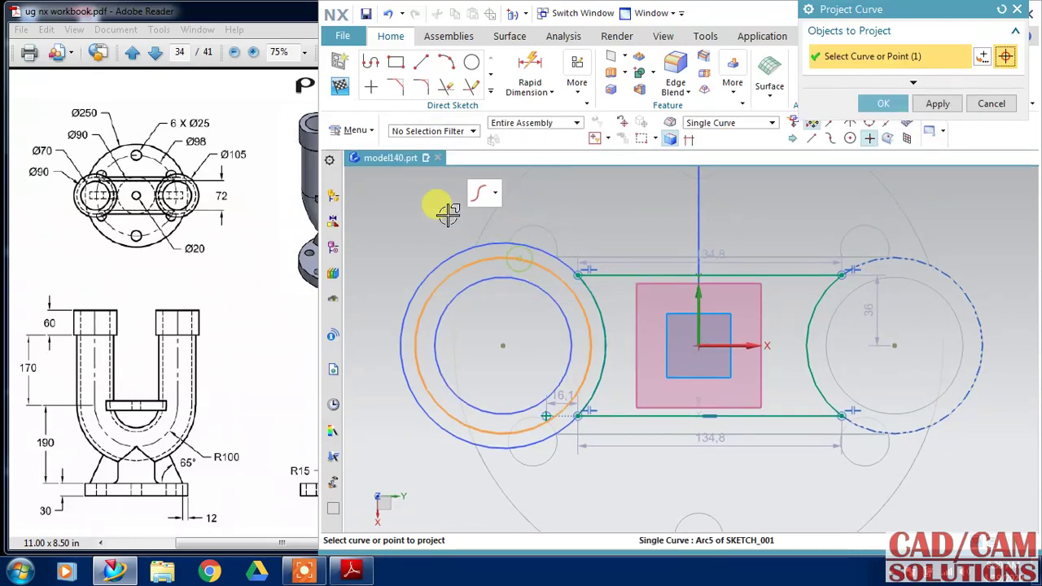
click(877, 104)
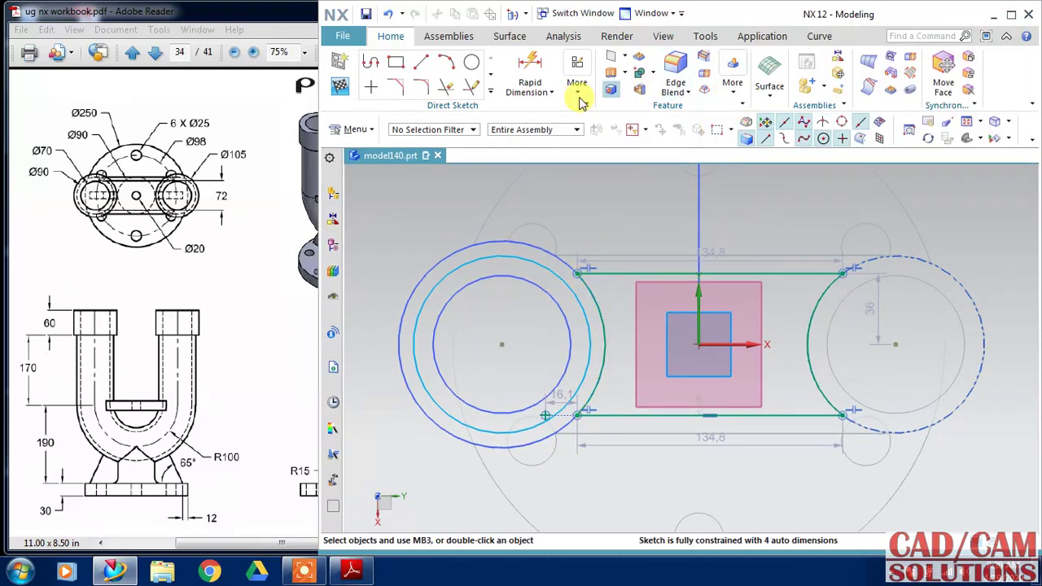
- Extend the web's two straight lines to the projected pipe circle of the tall leg
click(473, 87)
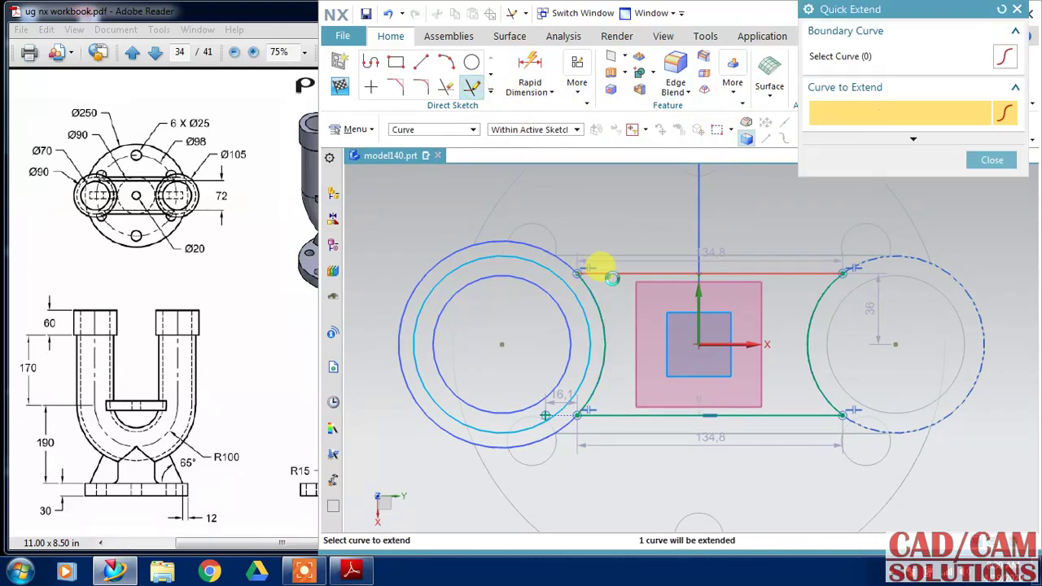
click(623, 411)
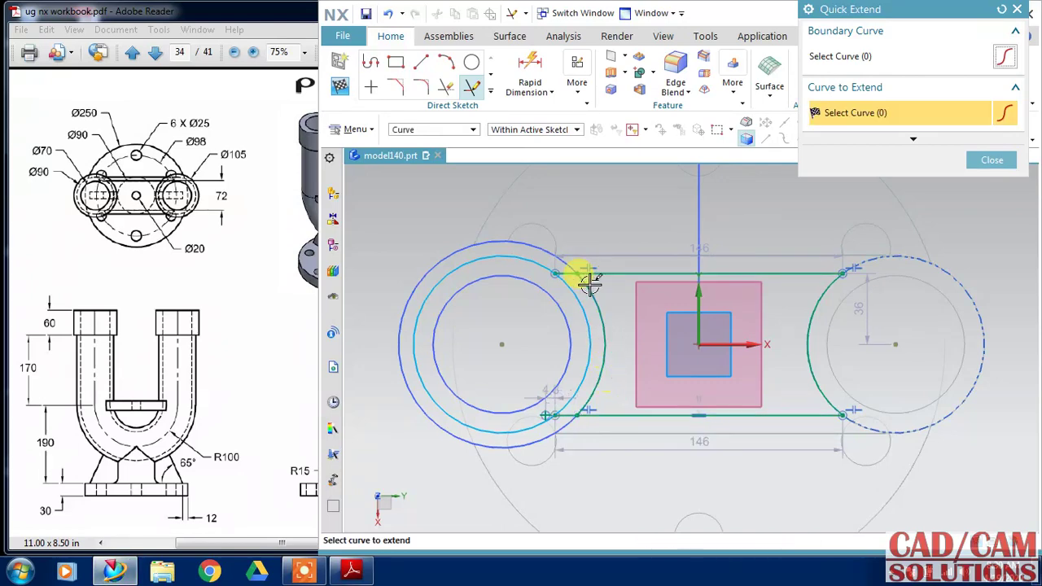
key(Escape)
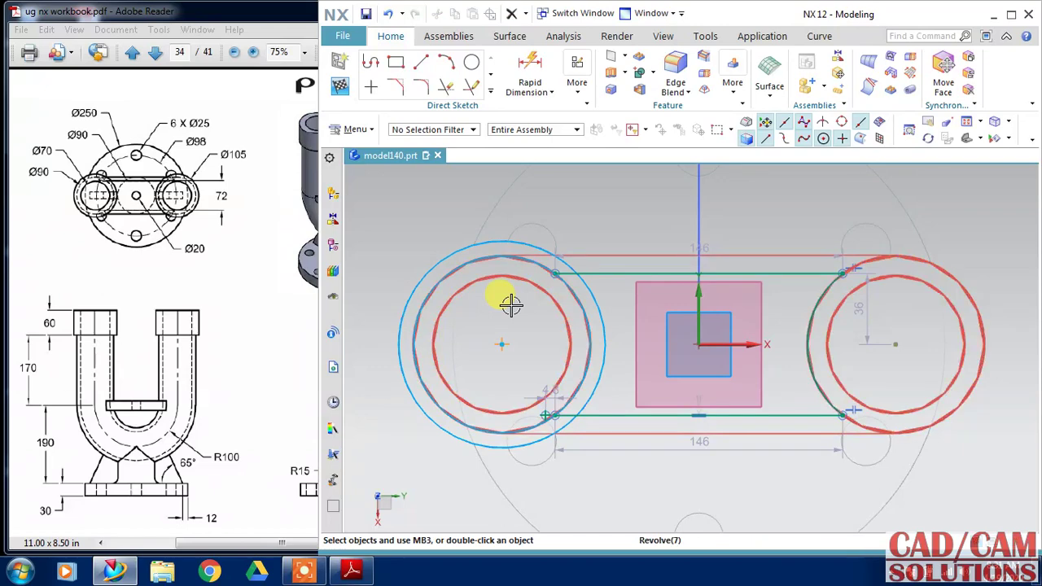
- Trim away the projected pipe circle's arc beyond the two web lines and finish the sketch
click(447, 87)
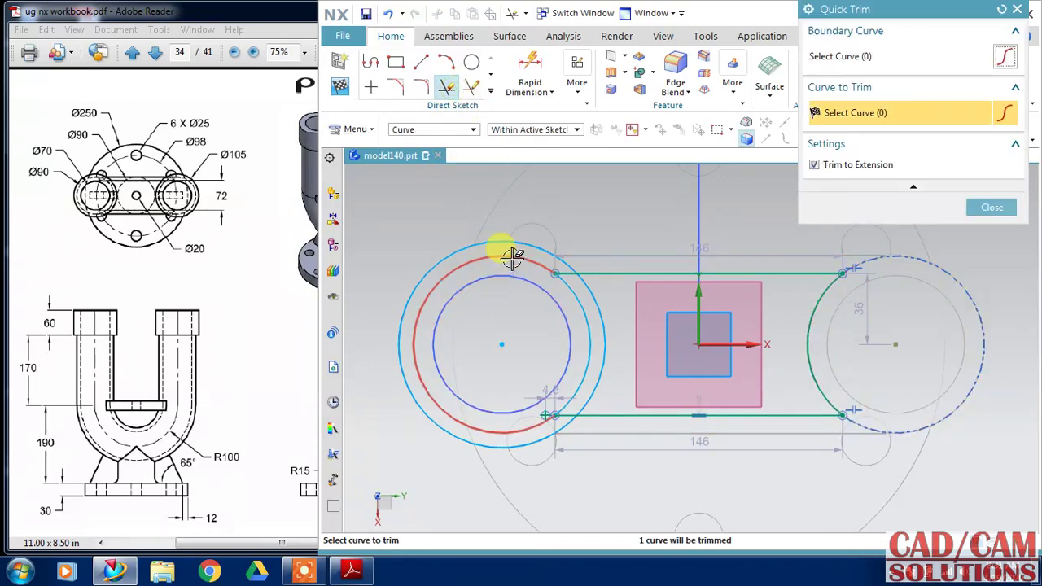
click(511, 254)
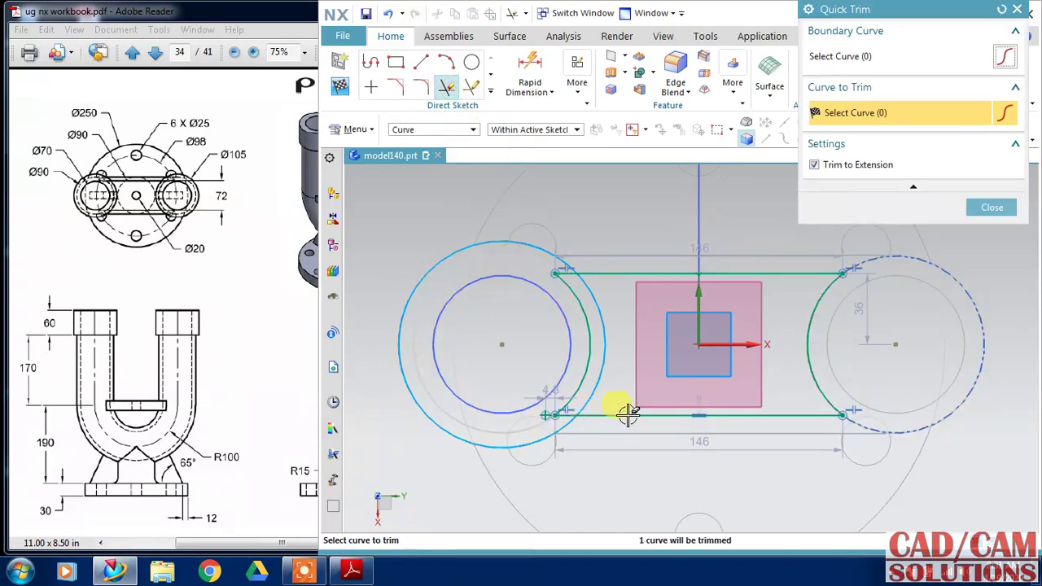
middle_click(800, 365)
click(339, 87)
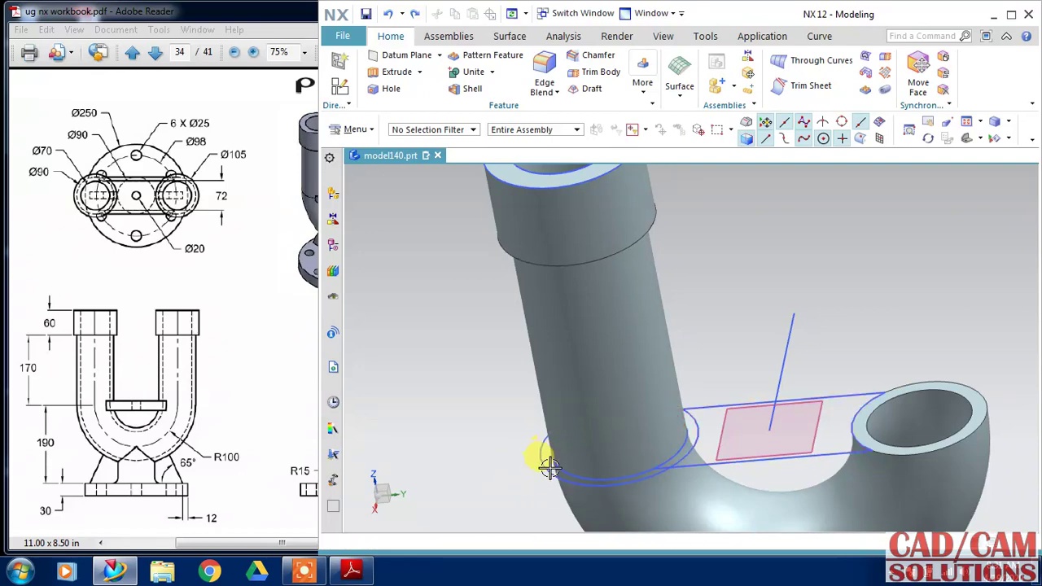
- Reopen the web sketch, convert the collar's outer circle around the tall leg to reference, and finish the sketch
double_click(550, 468)
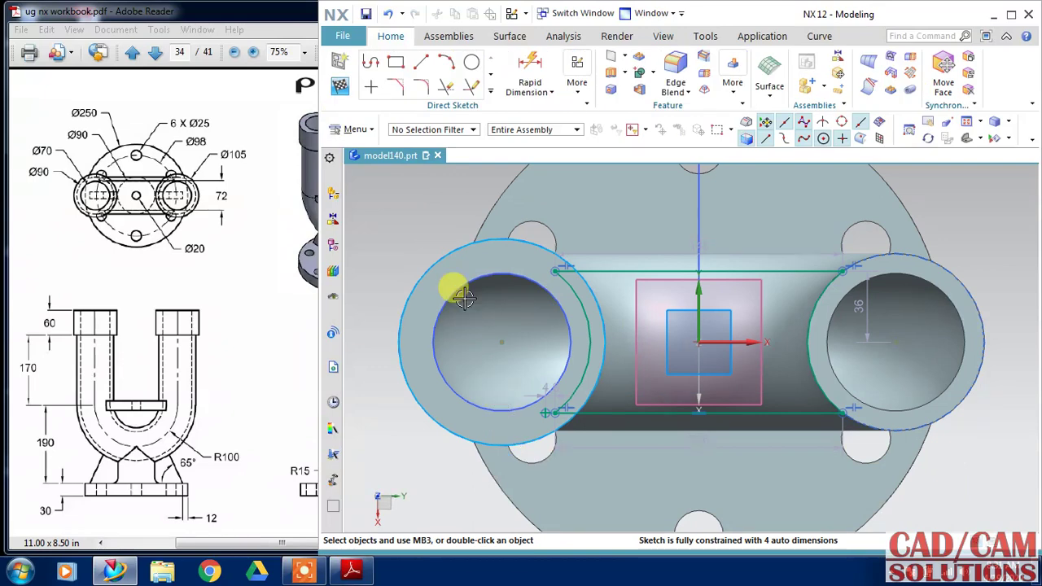
right_click(451, 246)
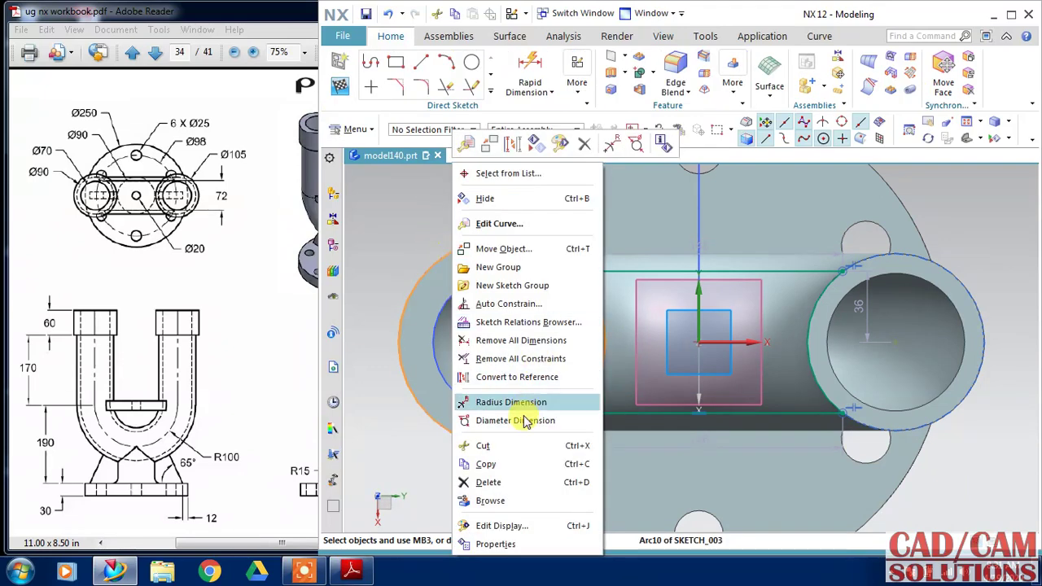
click(513, 381)
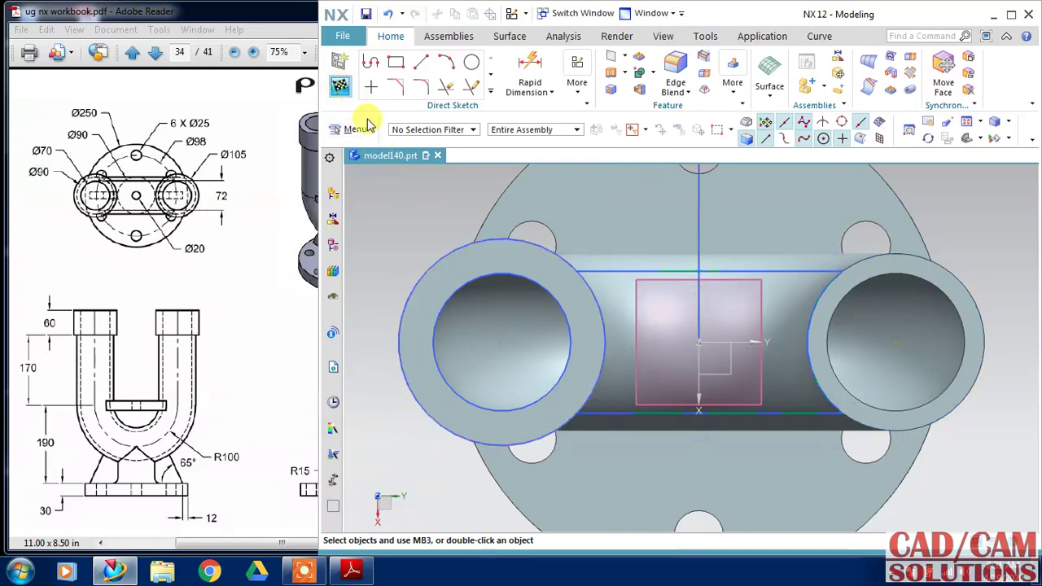
click(340, 84)
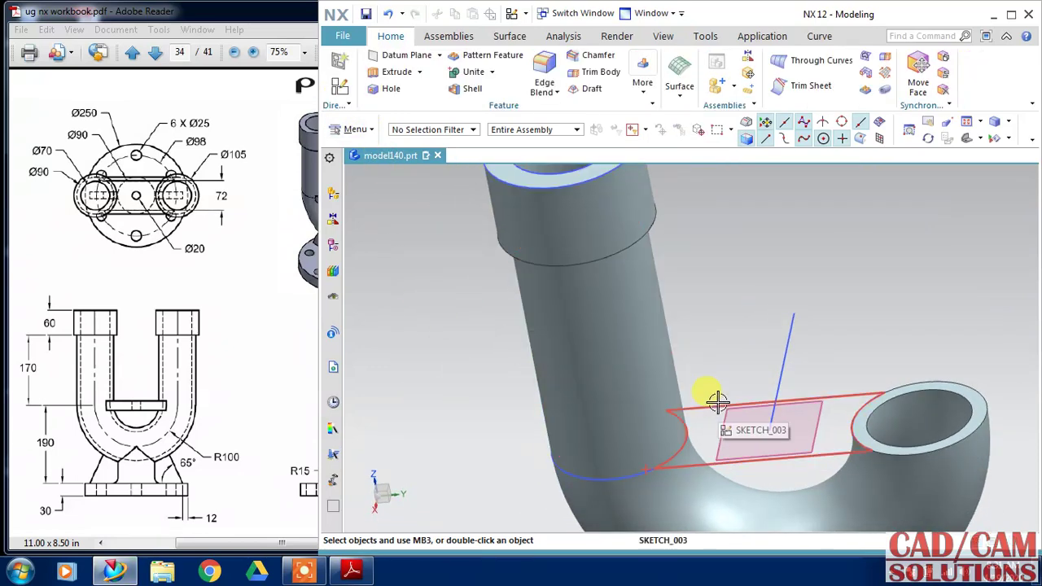
- Mirror the straight pipe leg and its collar about the vertical datum plane midway between the legs, using Mirror Feature
middle_drag(743, 339, 728, 340)
click(641, 96)
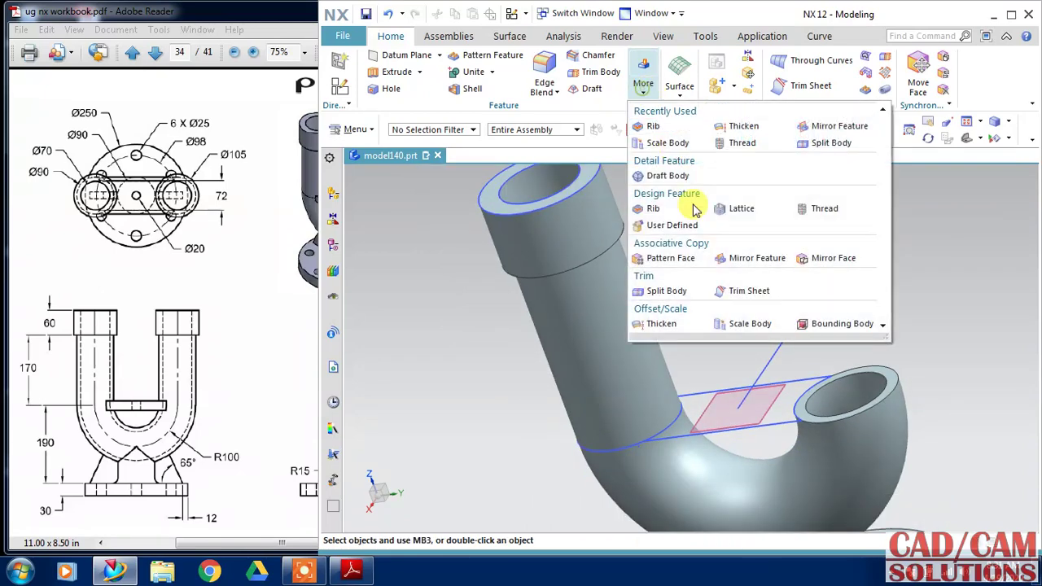
click(570, 312)
click(593, 191)
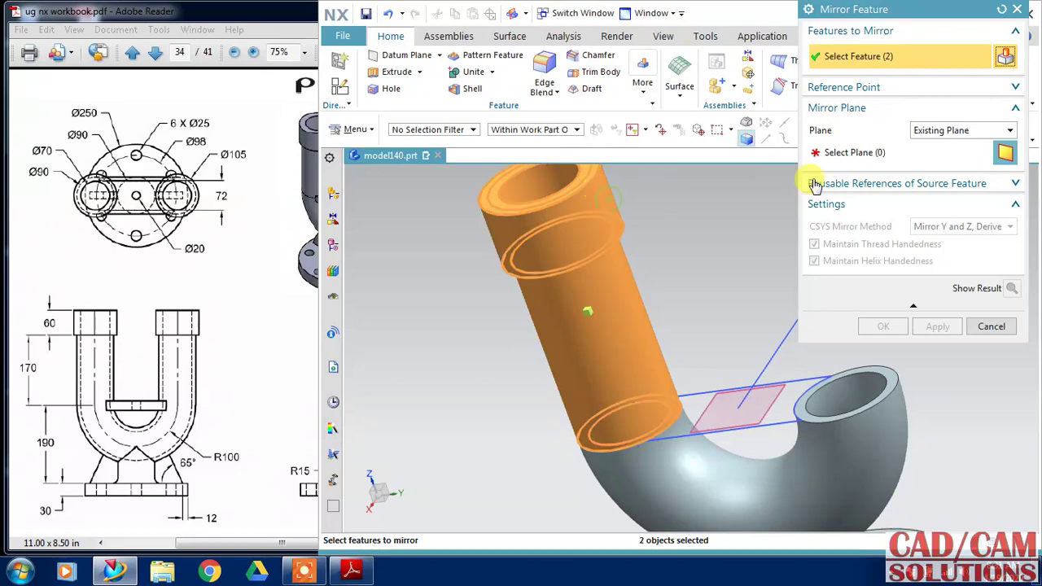
click(866, 154)
scroll(757, 344, down, 3)
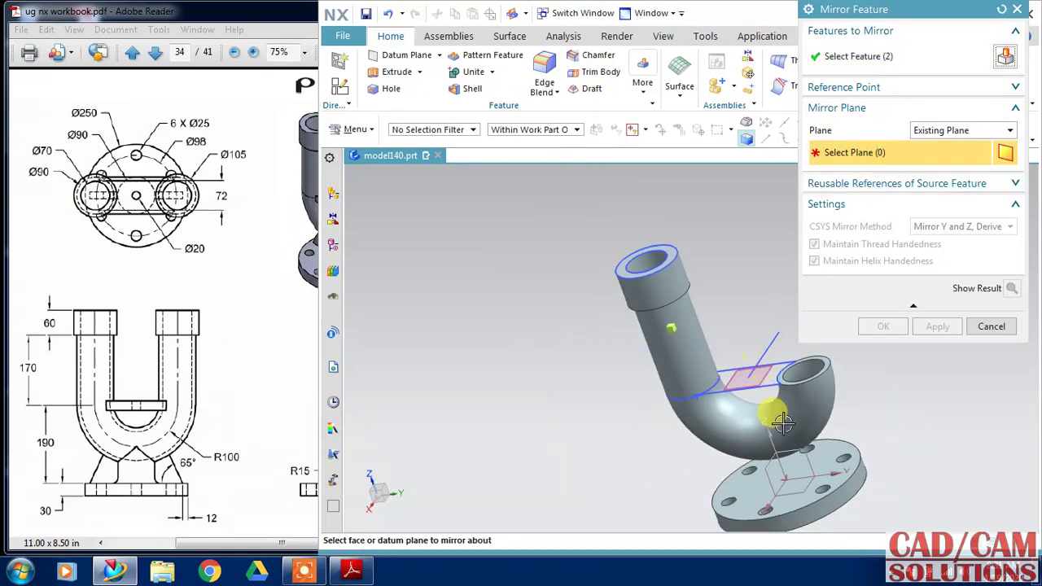
click(768, 466)
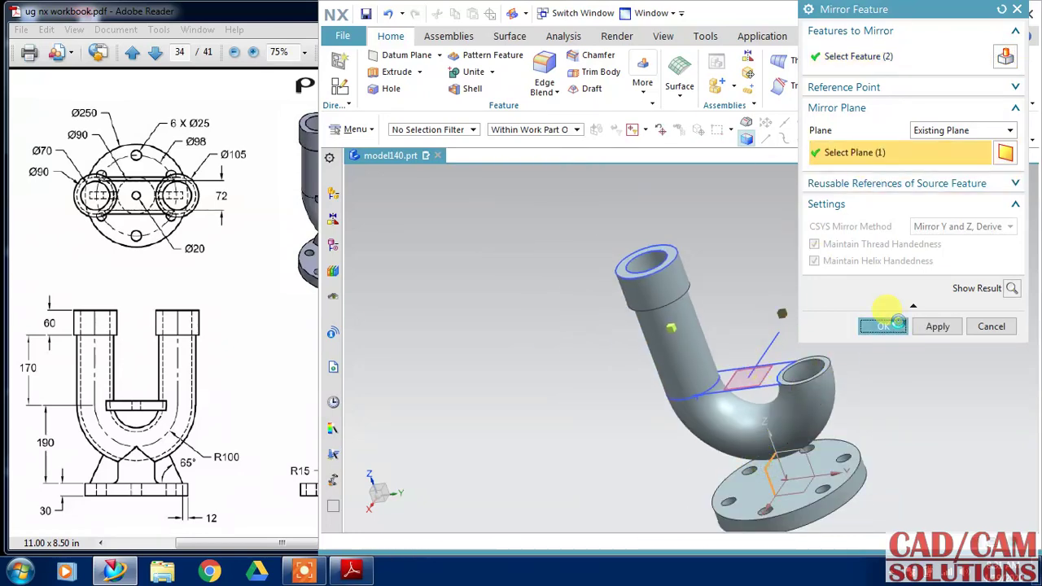
- Extrude the closed web profile between the legs by a symmetric distance of 11 mm and unite it with the U-pipe body
middle_drag(686, 396, 660, 393)
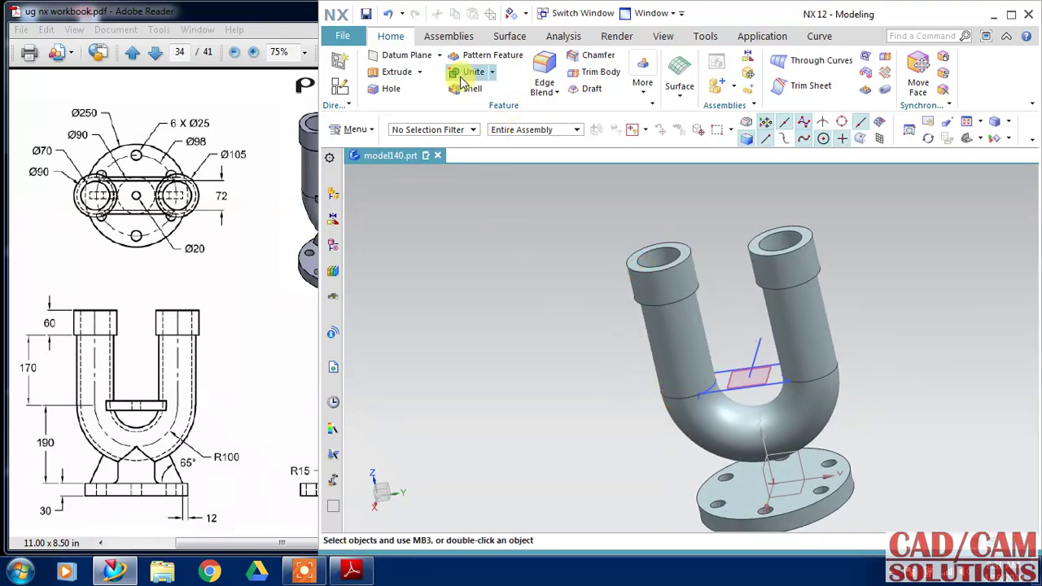
click(397, 71)
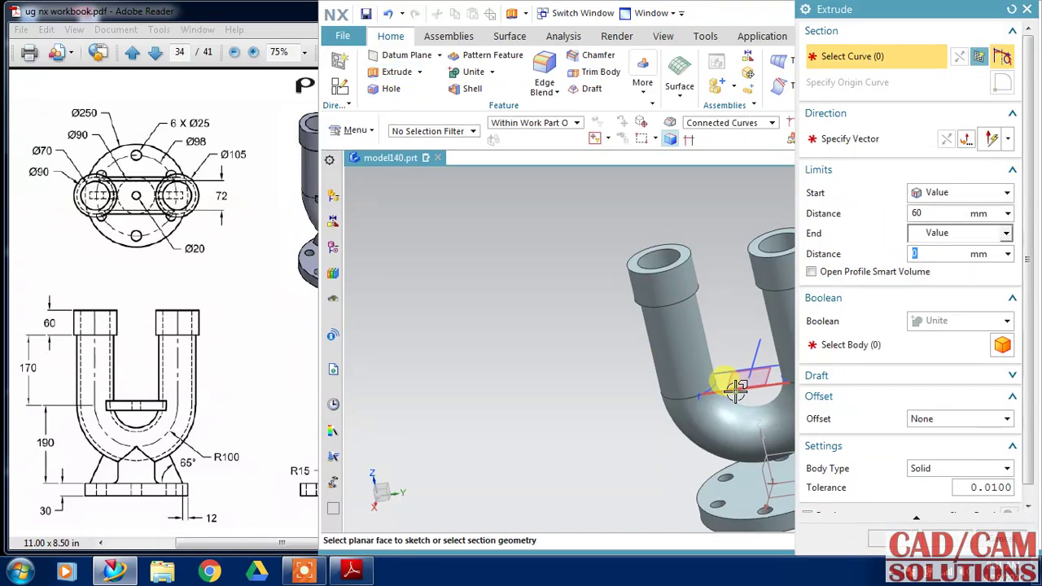
click(735, 389)
click(259, 365)
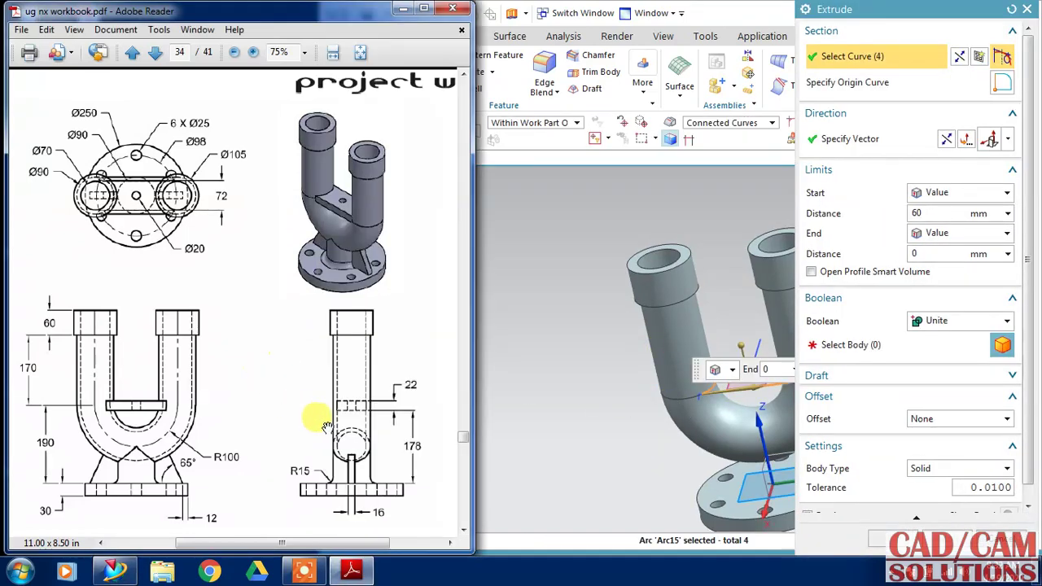
click(936, 214)
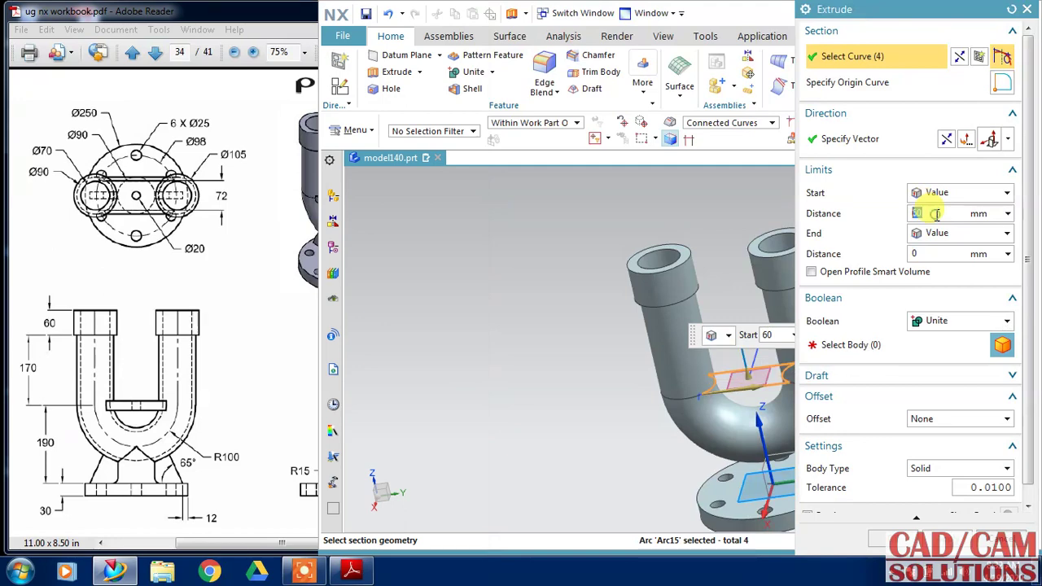
click(940, 195)
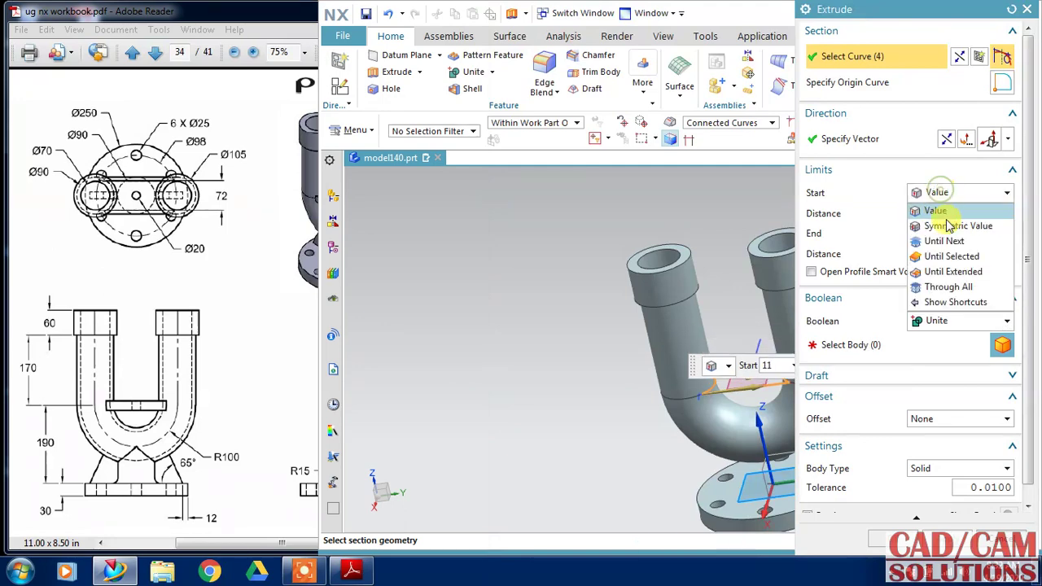
click(936, 224)
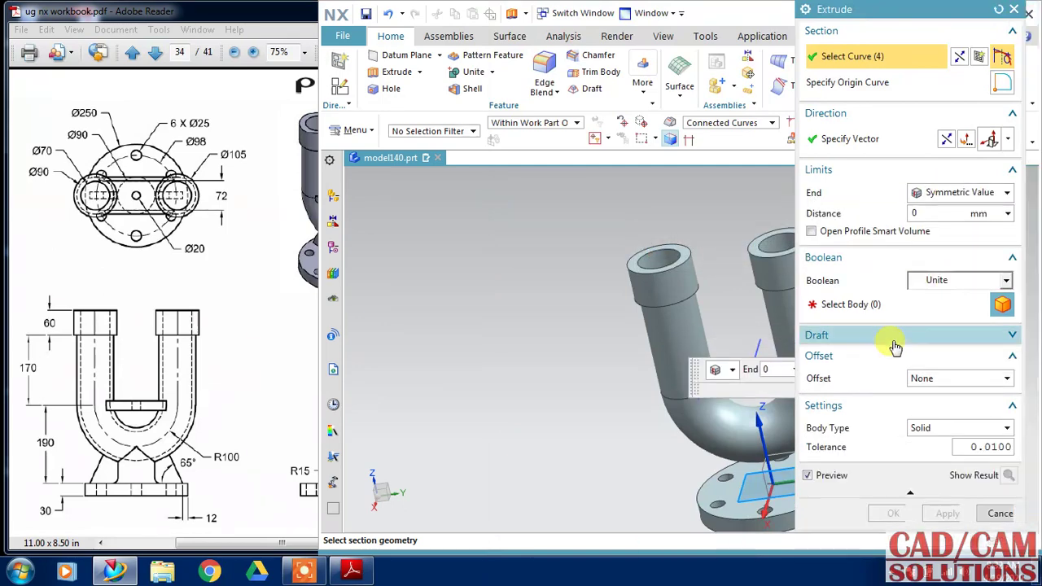
click(850, 304)
click(678, 331)
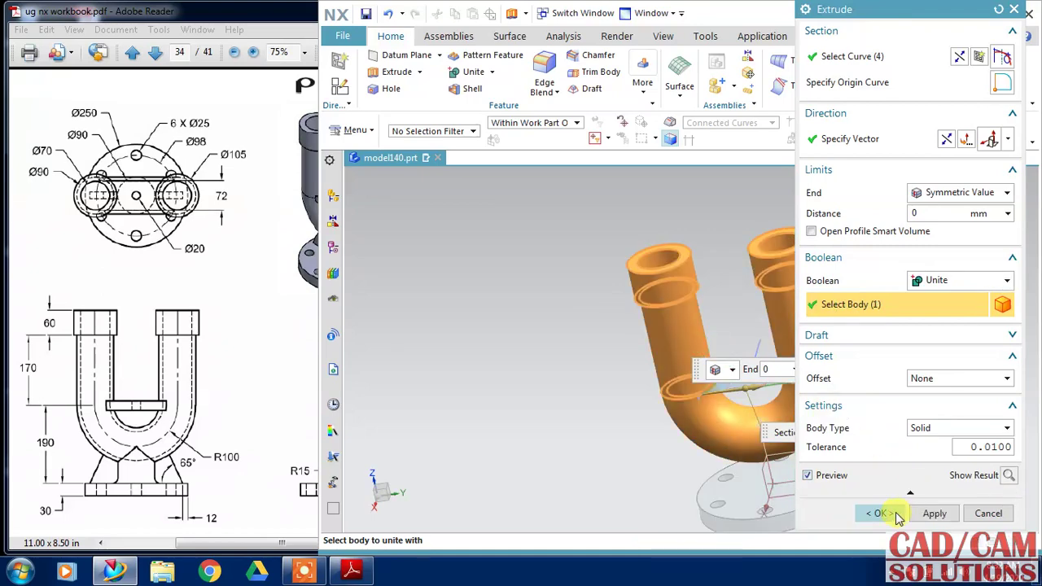
click(879, 513)
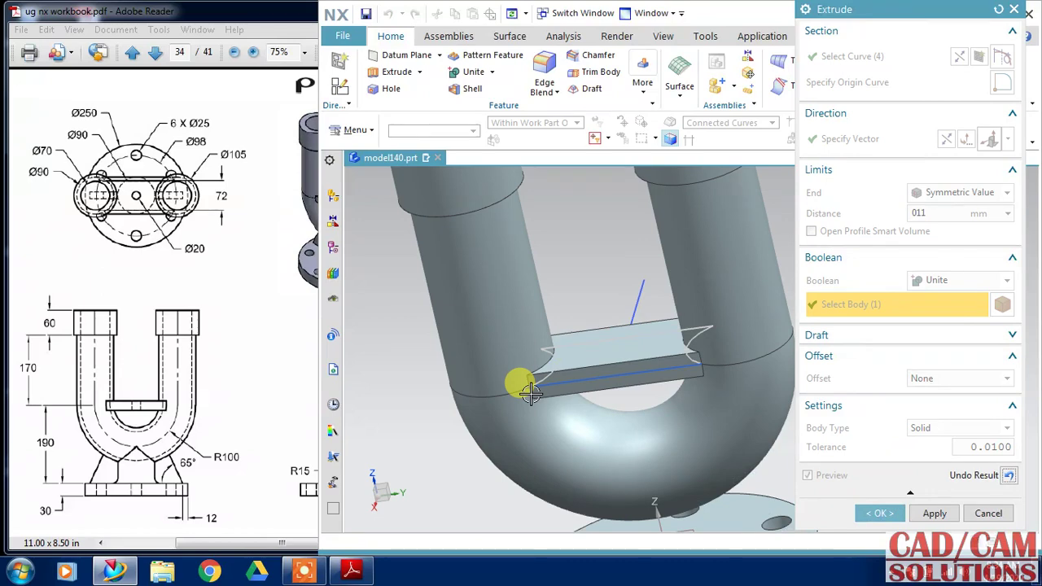
click(879, 513)
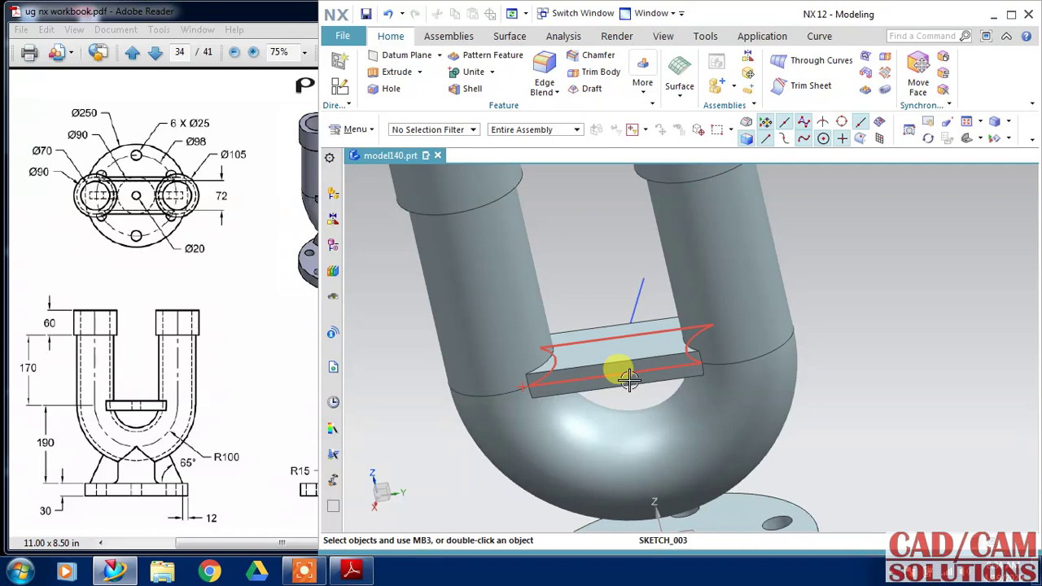
- Create a sketch on the base flange's upper face with the Y-axis as its horizontal reference
middle_drag(662, 390, 860, 321)
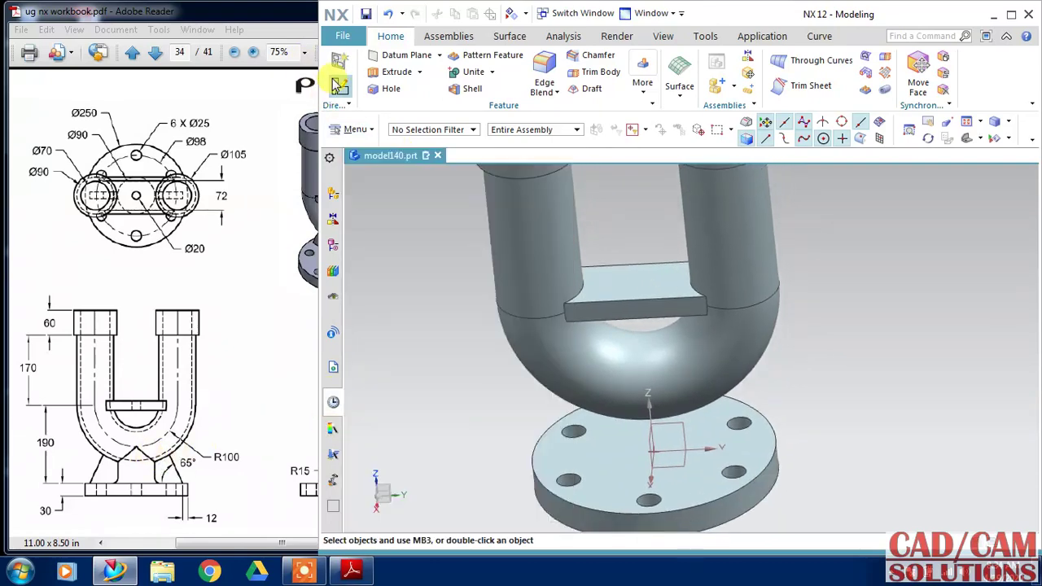
click(341, 85)
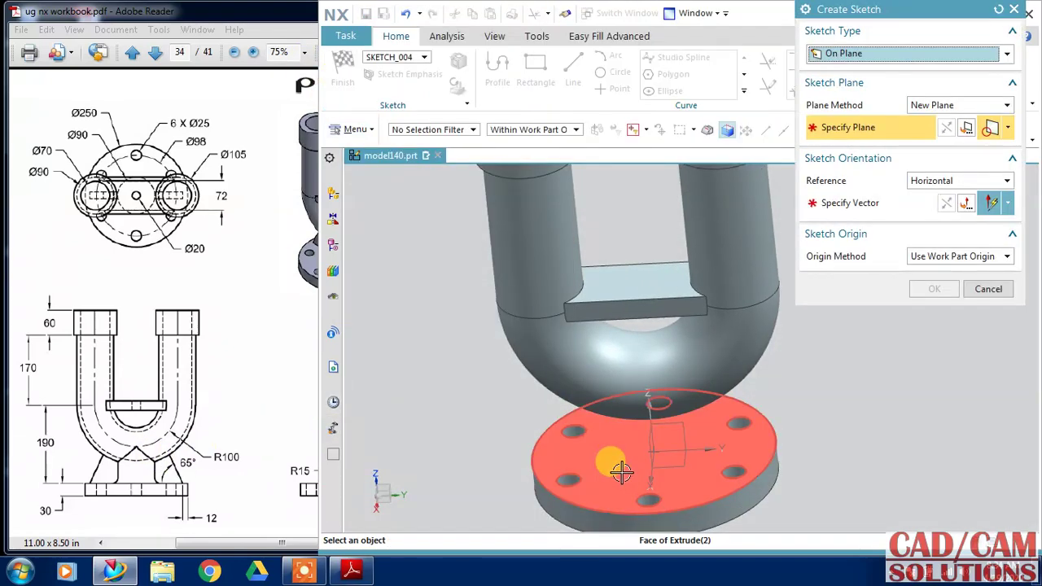
click(639, 467)
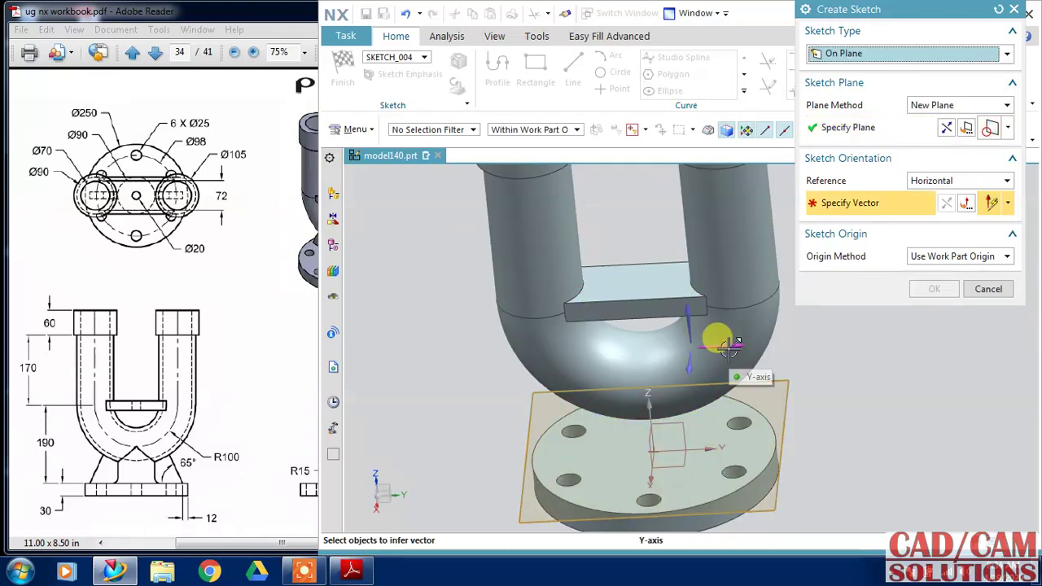
click(728, 346)
click(928, 289)
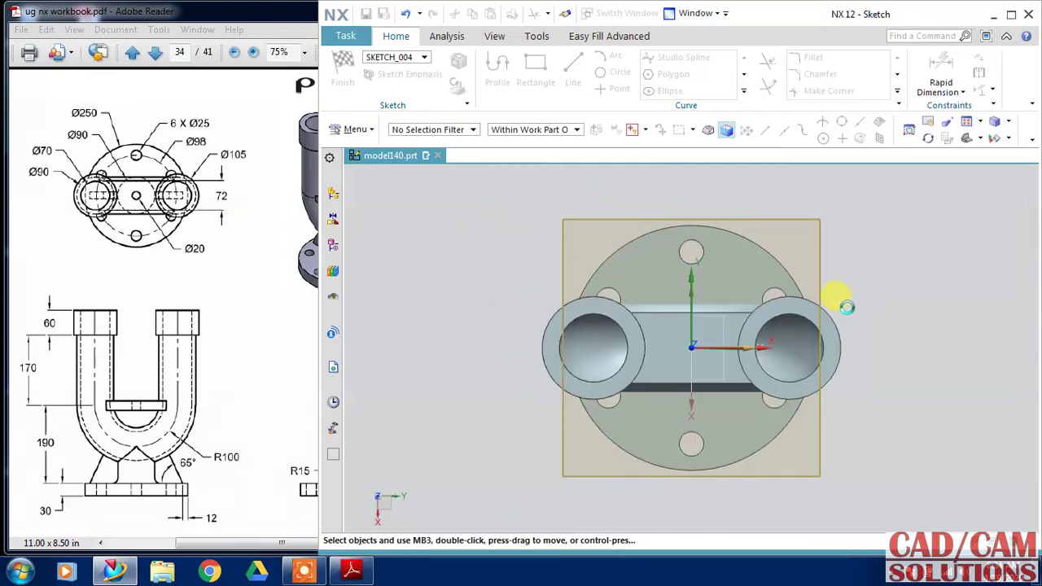
- Draw a 90 mm diameter circle centred on the sketch origin and finish the sketch
click(616, 75)
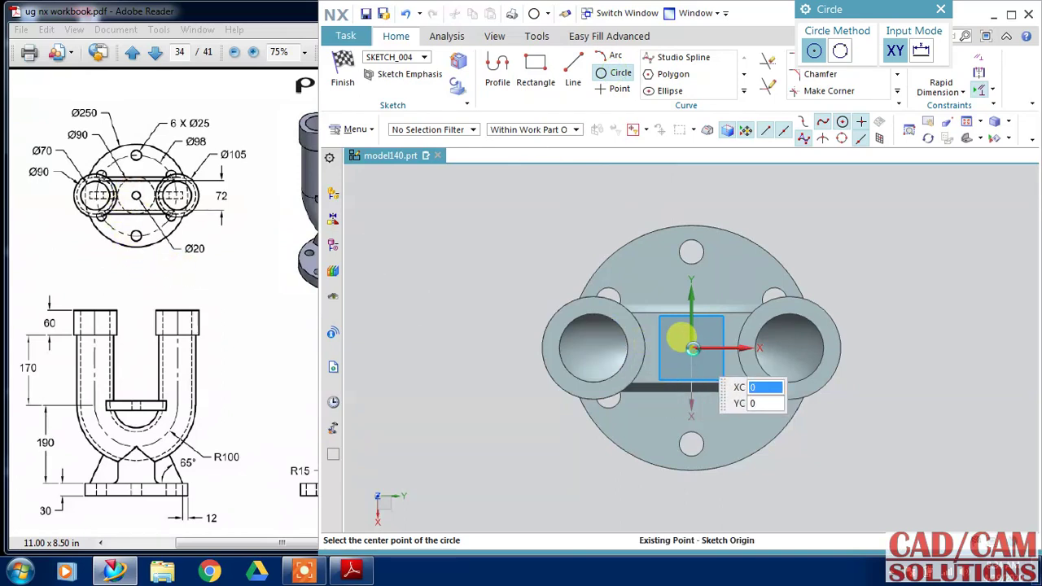
click(690, 348)
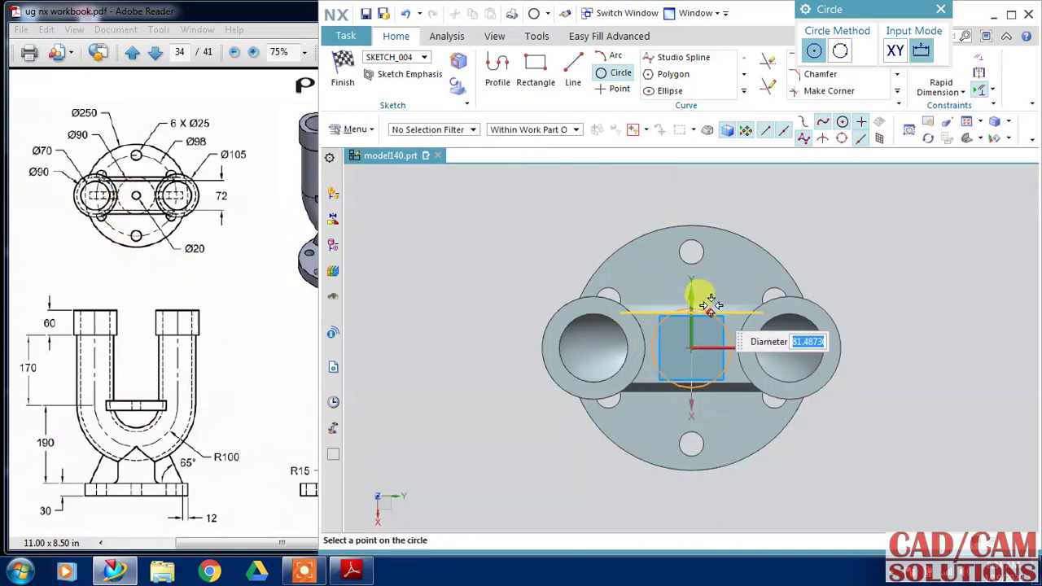
key(Return)
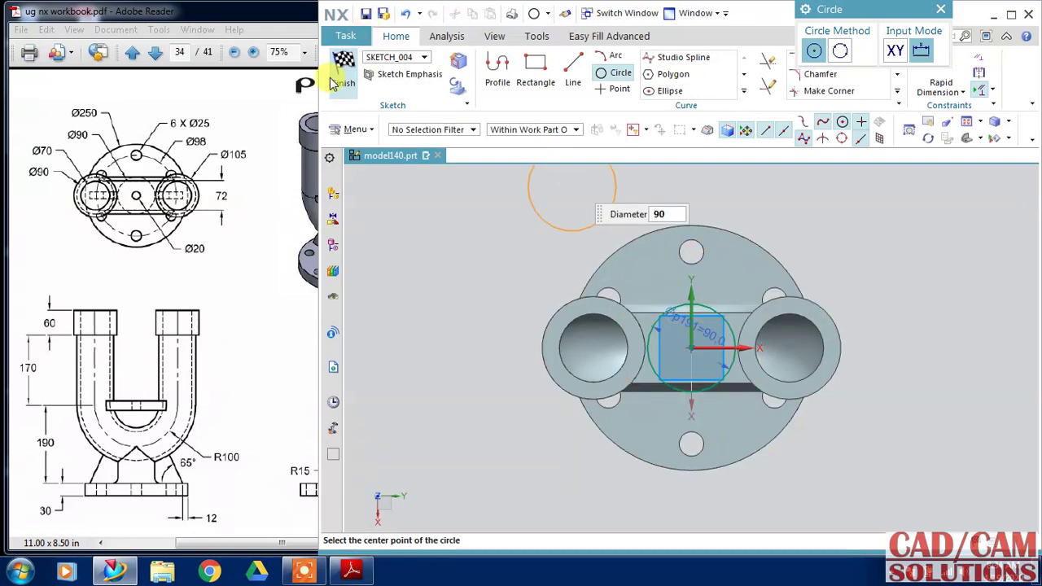
click(343, 75)
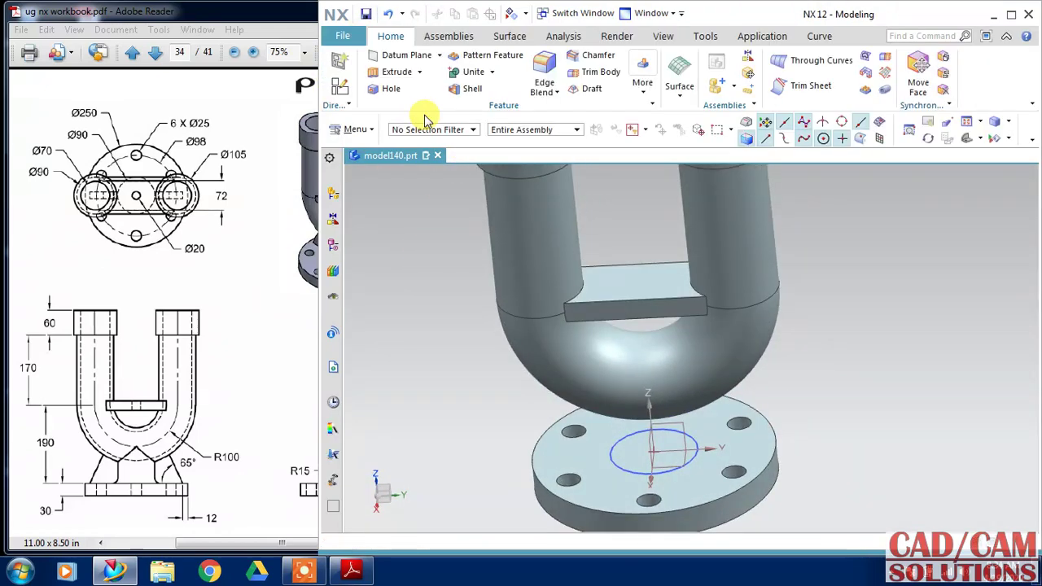
- Extrude the 90 mm circle from 0 mm with the end limit Until Next, uniting it with the base flange
click(396, 71)
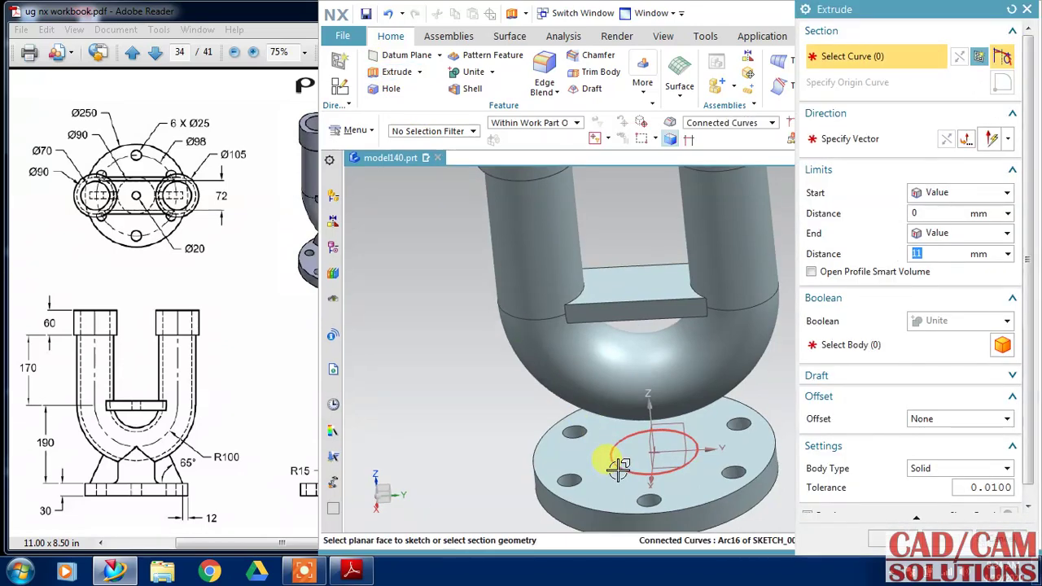
click(616, 464)
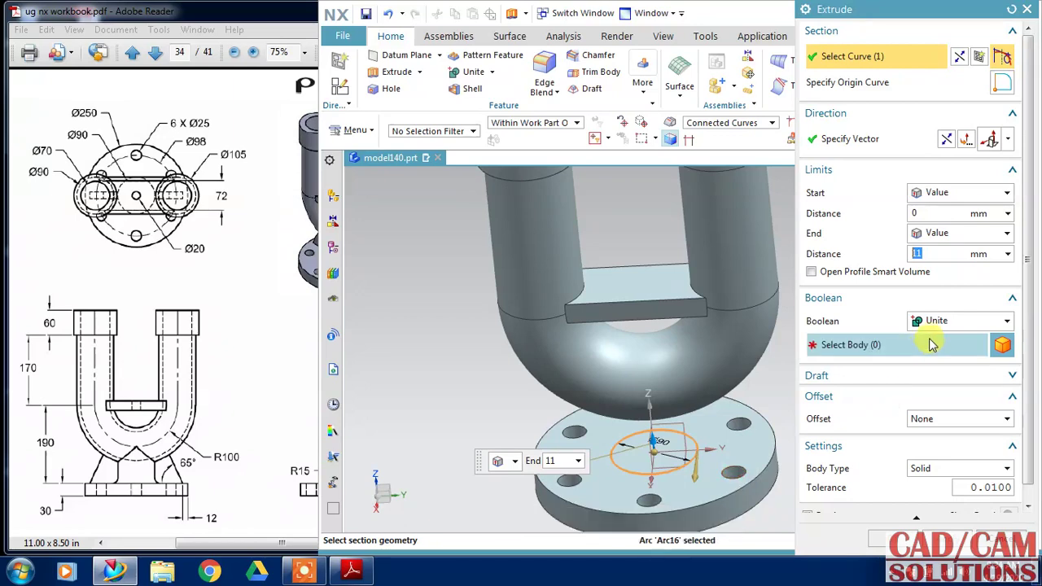
click(867, 344)
click(740, 458)
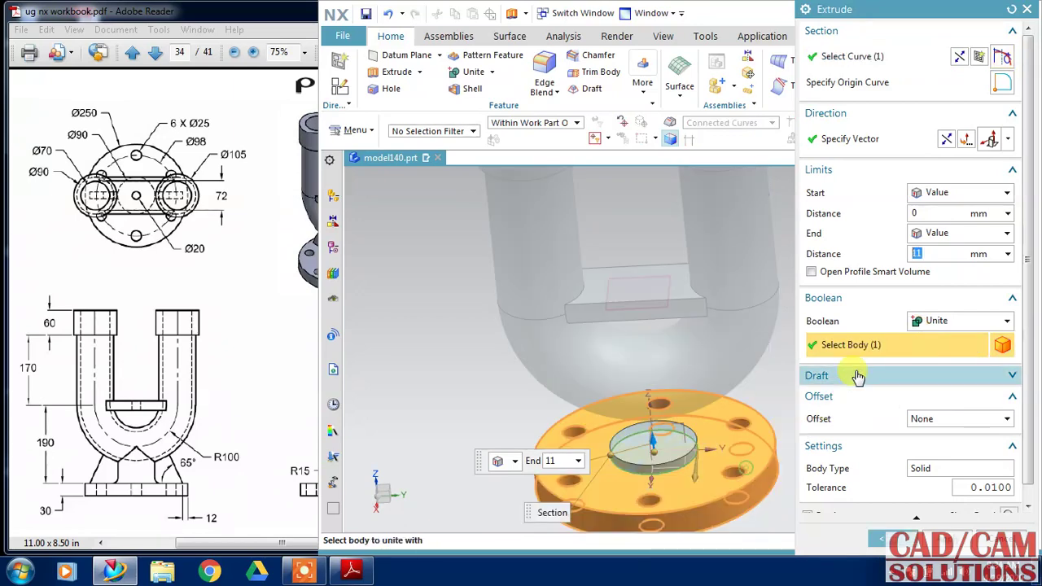
click(940, 235)
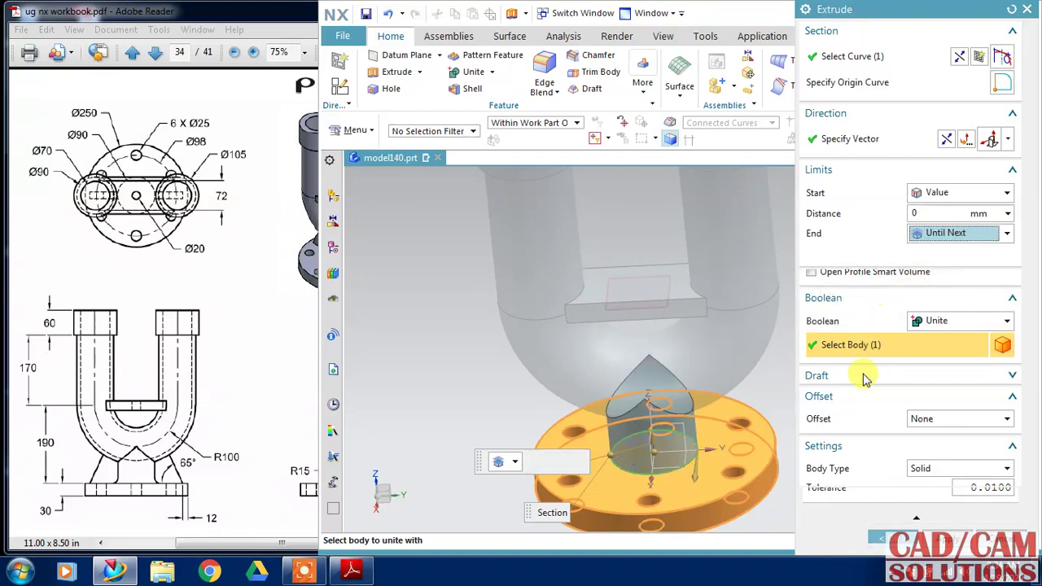
click(875, 533)
- Unite the U-pipe body with the base flange and its neck into a single body
middle_drag(818, 399, 813, 370)
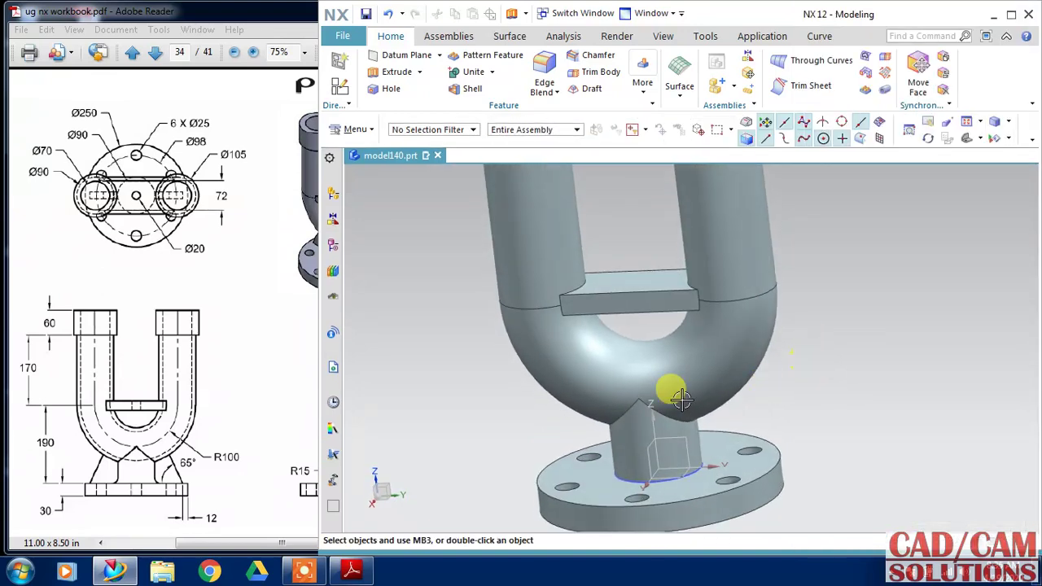
click(479, 72)
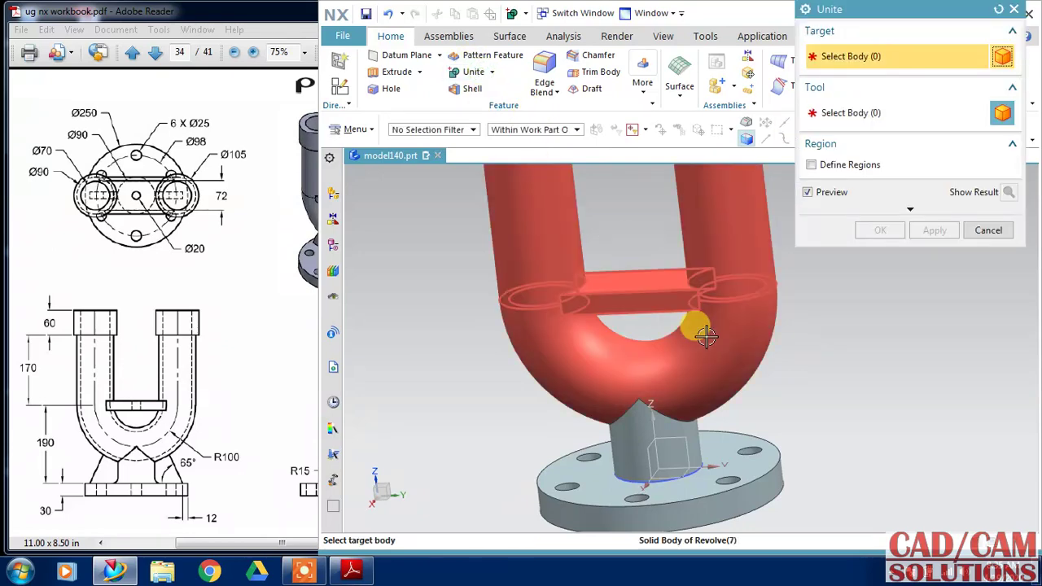
click(691, 326)
click(669, 465)
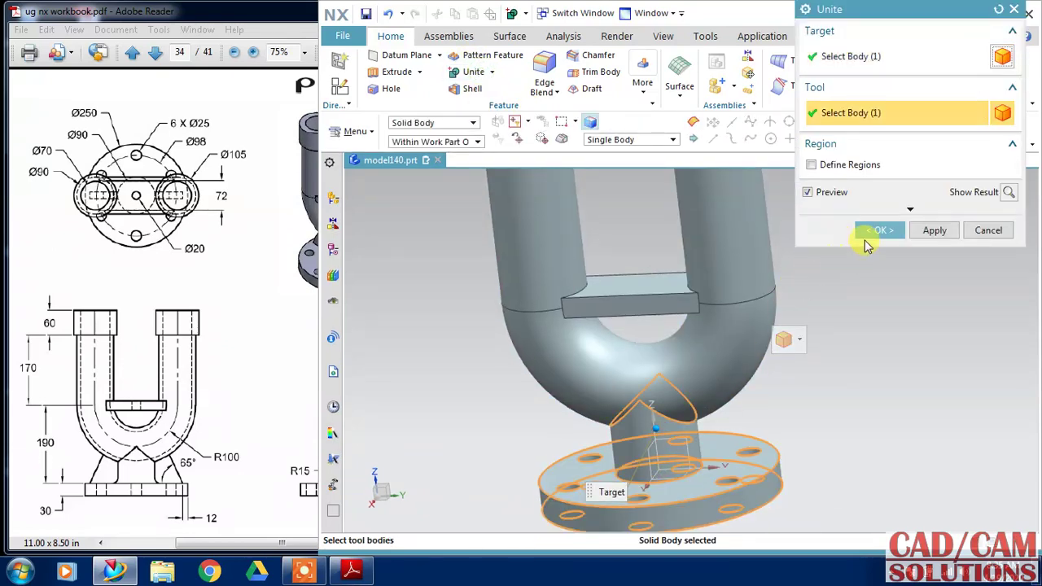
click(871, 229)
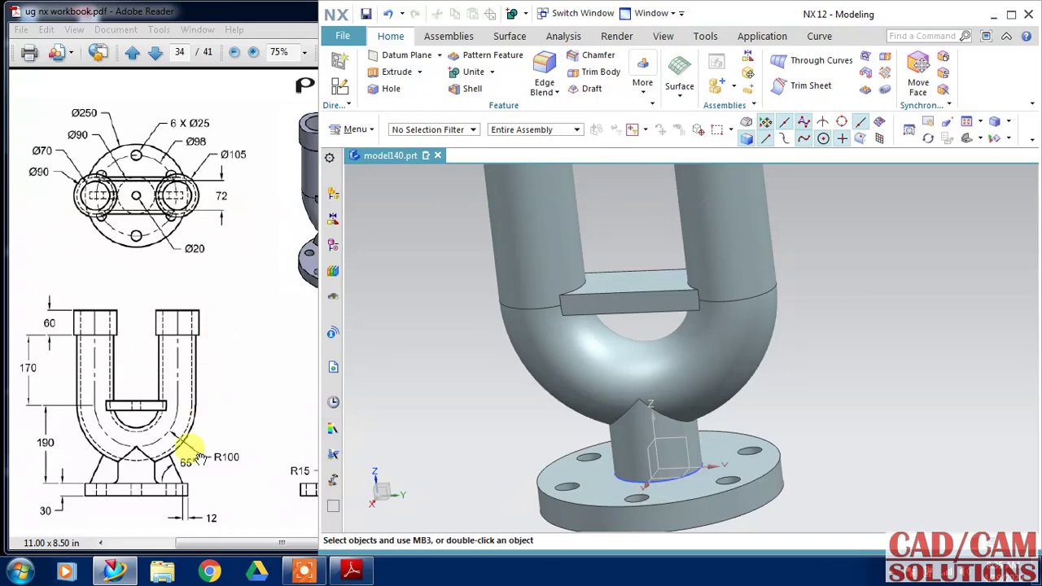
- Create a sketch on the vertical YZ datum plane through the neck, with the Y-axis as its horizontal reference
click(338, 92)
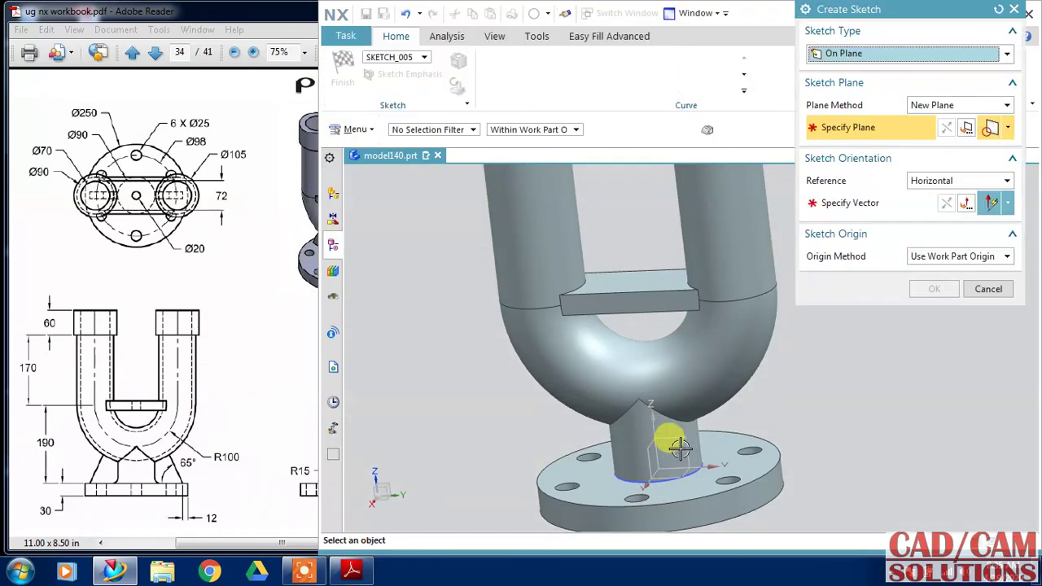
click(675, 428)
click(723, 342)
click(928, 289)
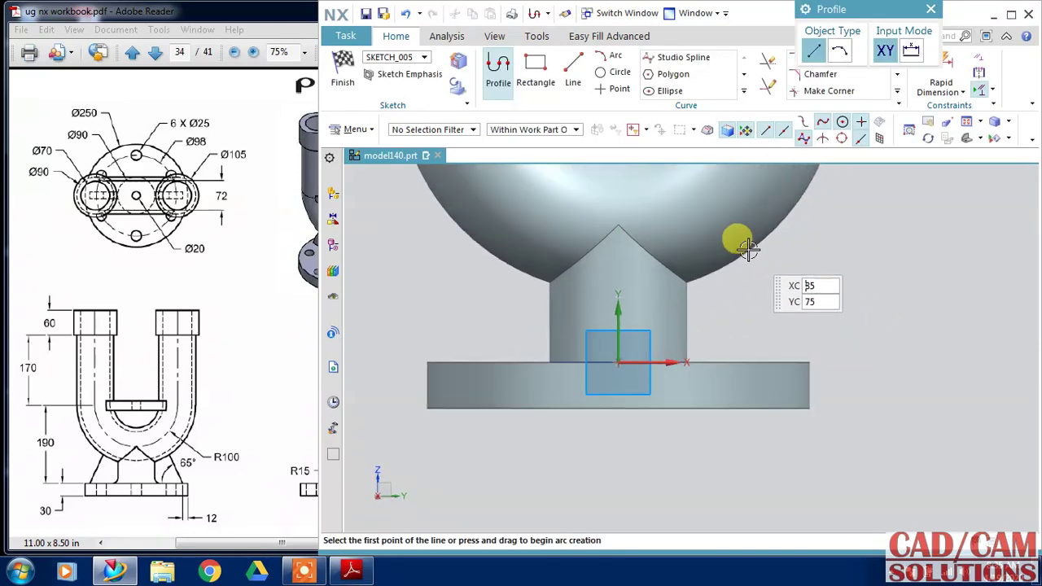
- Sketch a 78 mm sloped rib line from the U-bend to the flange top, at 65° and 113 mm from the axis, and finish the sketch
click(747, 249)
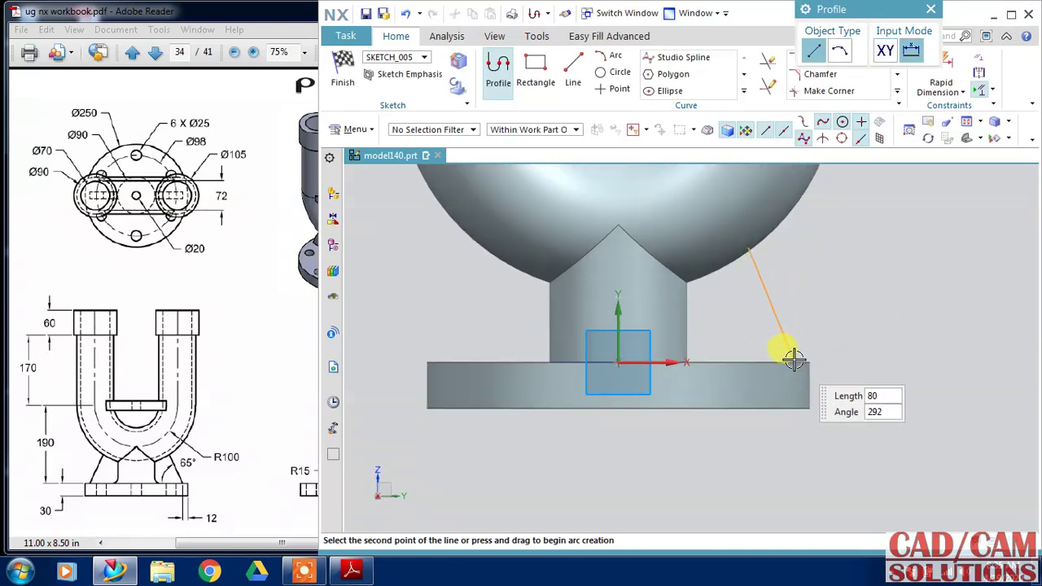
click(793, 361)
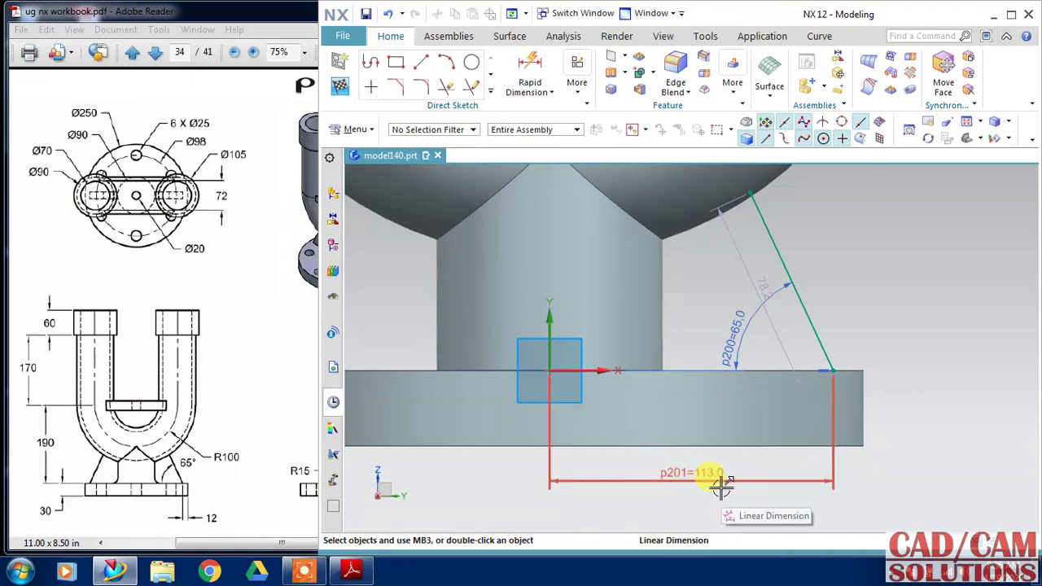
double_click(753, 272)
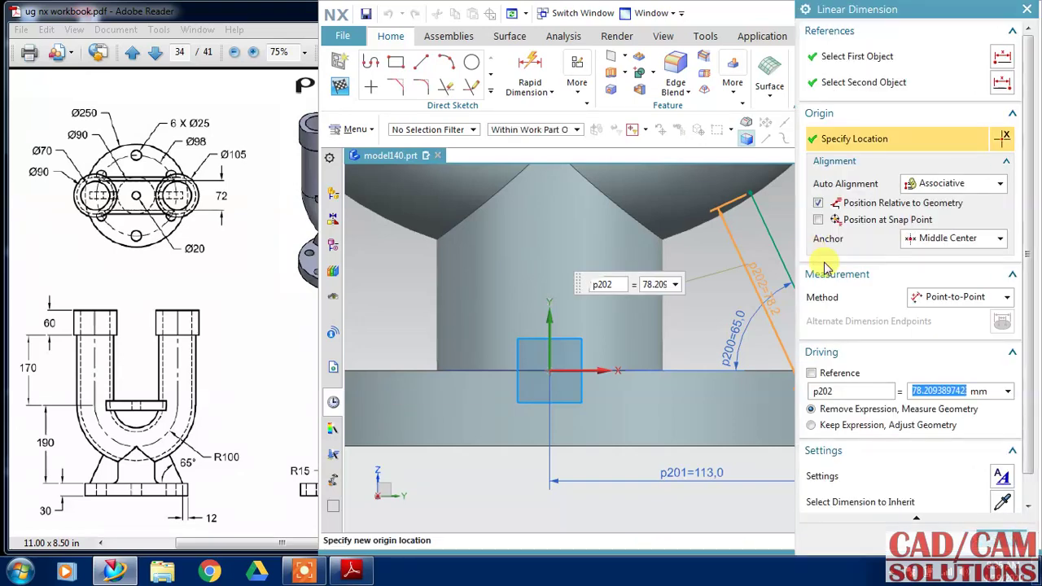
key(Return)
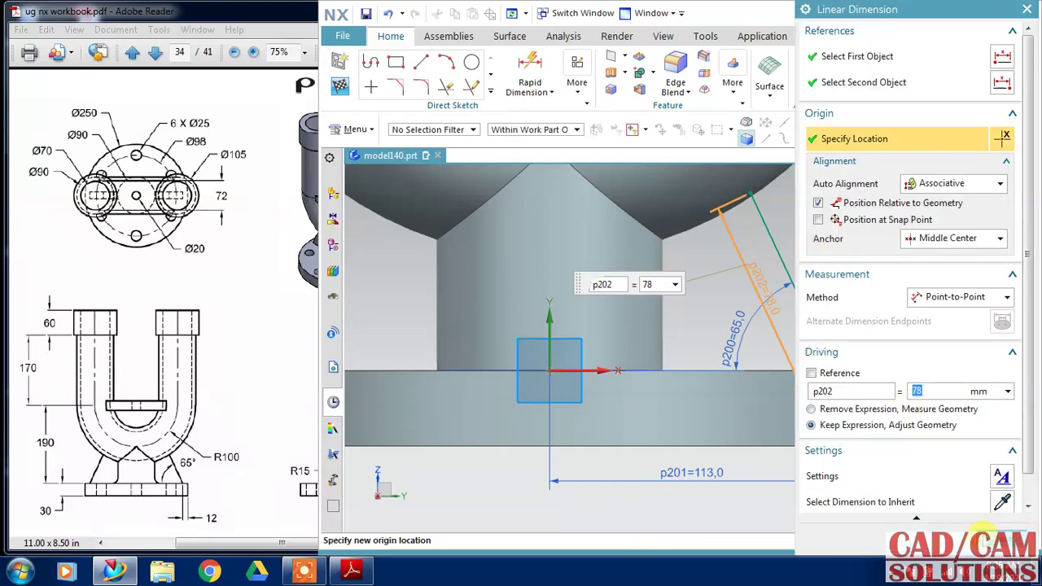
middle_click(936, 493)
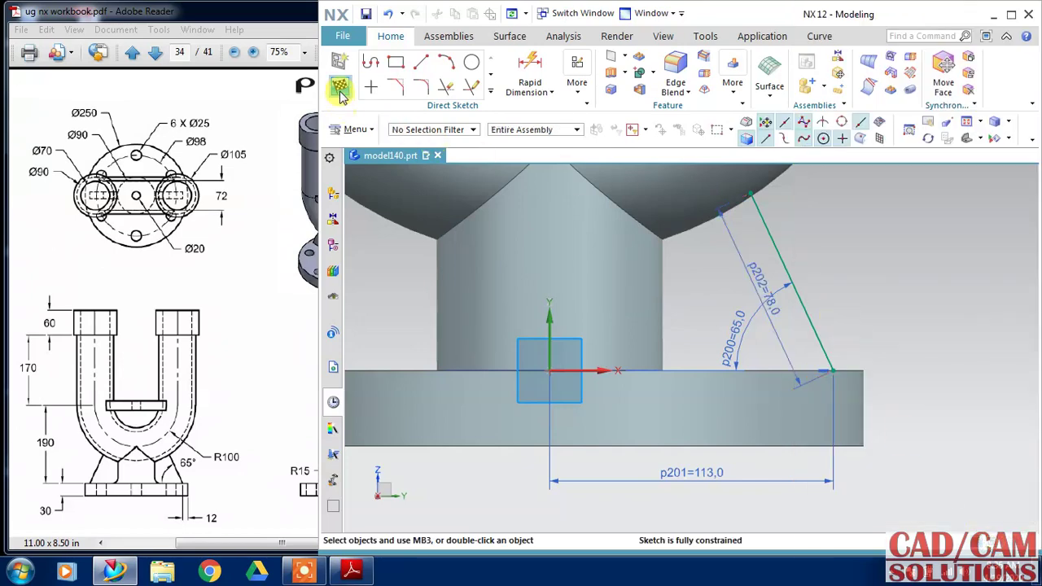
click(340, 87)
- Create a 16 mm thick symmetric rib parallel to the section plane from the sloped line, combined with the fitting body
middle_drag(530, 247, 763, 337)
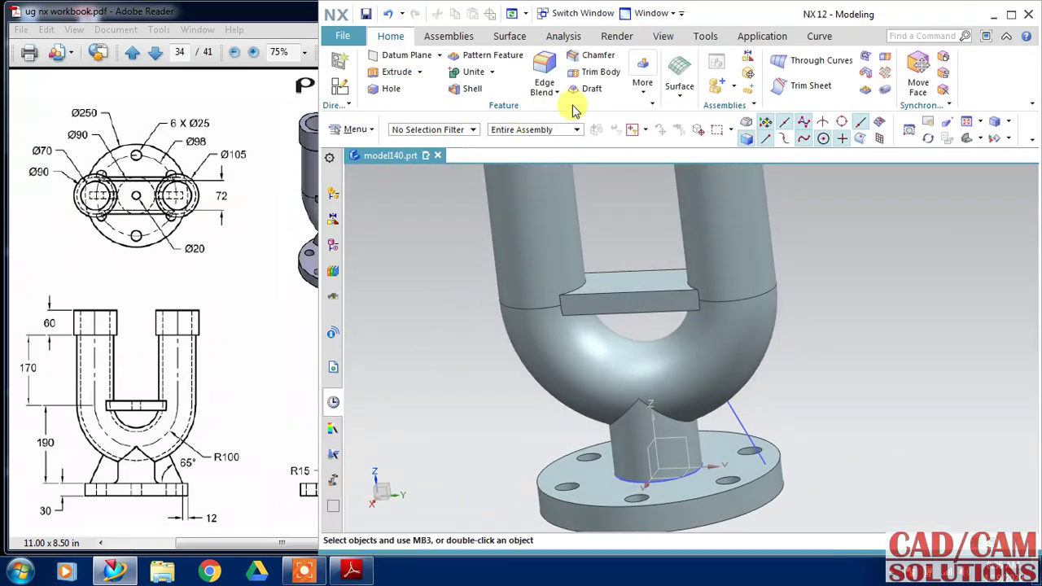
click(642, 86)
click(656, 208)
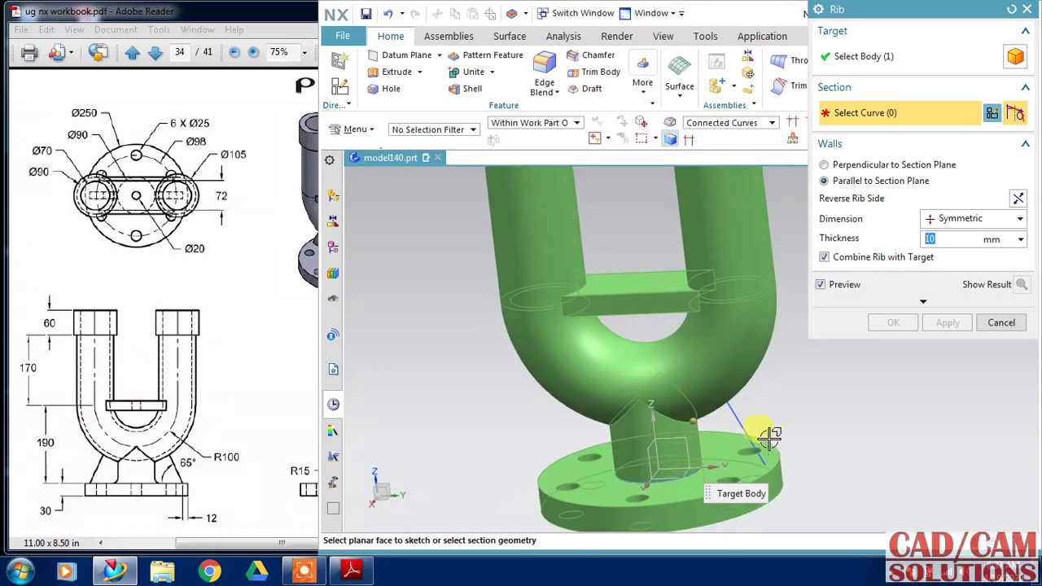
click(737, 421)
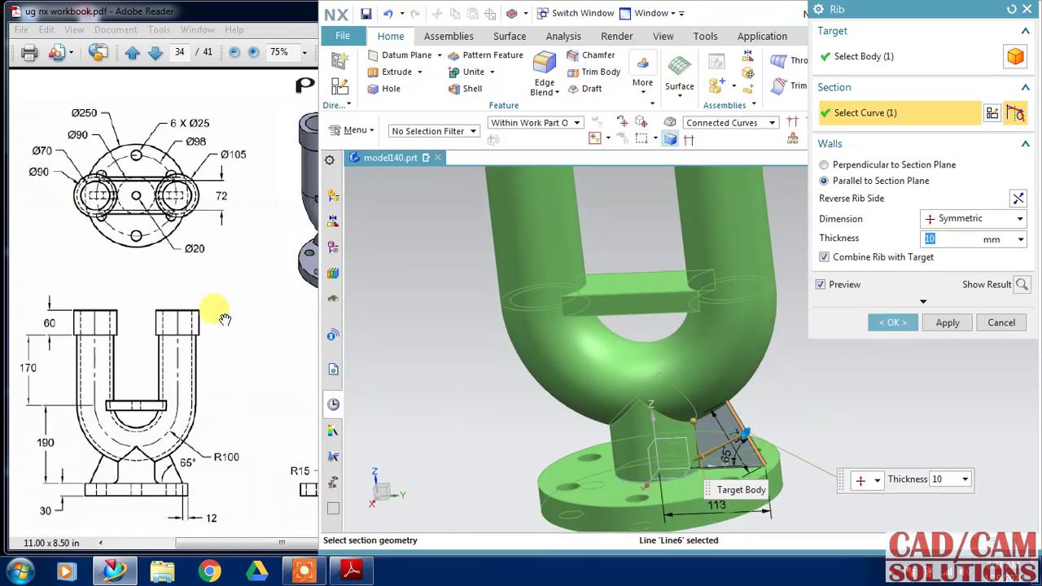
click(268, 367)
drag(268, 367, 235, 355)
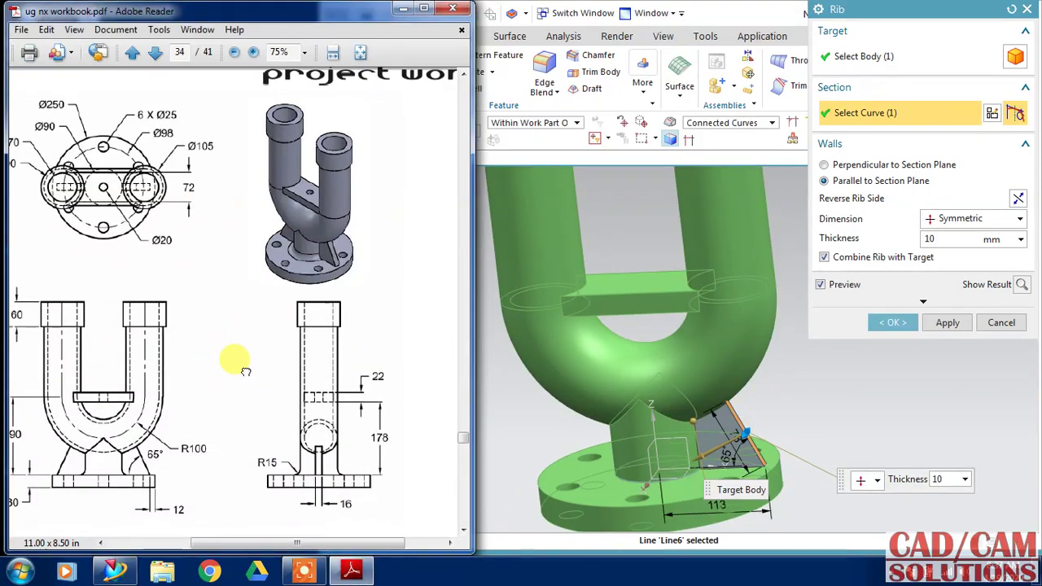
click(944, 239)
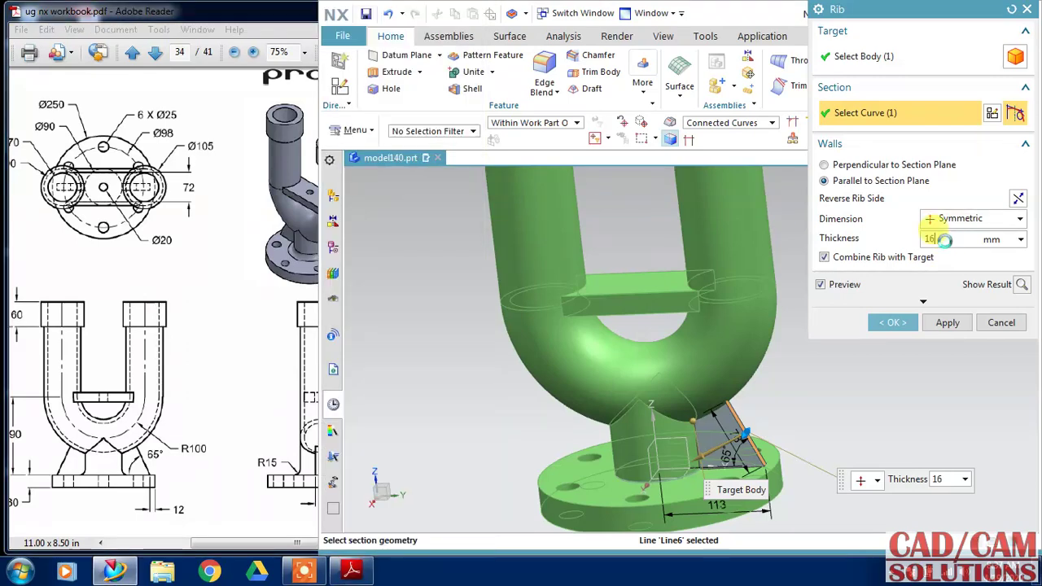
double_click(944, 239)
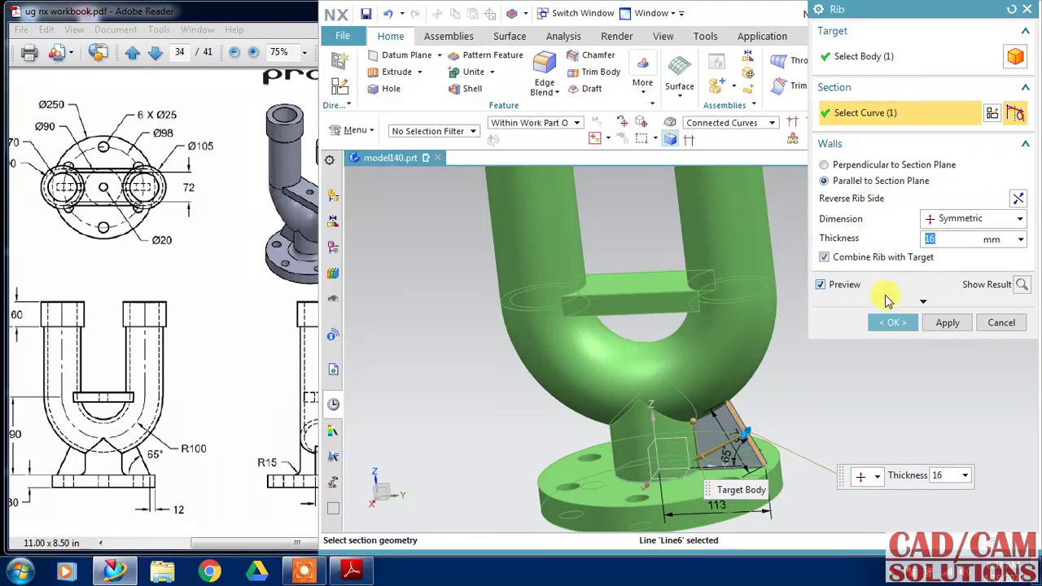
click(892, 322)
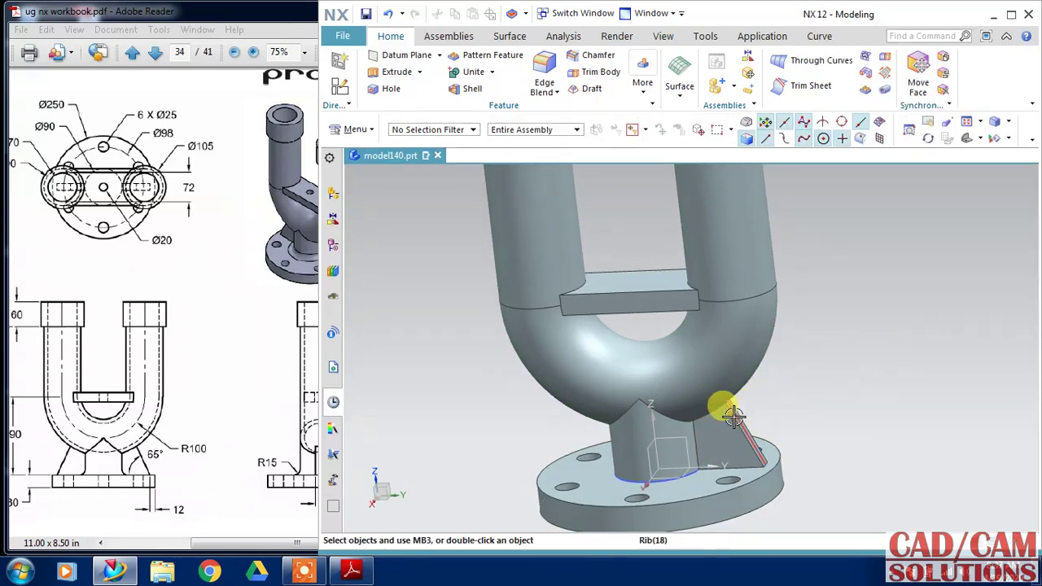
- Hide the neck's circle sketch and mirror the rib with its sketch about the XZ datum plane
click(691, 476)
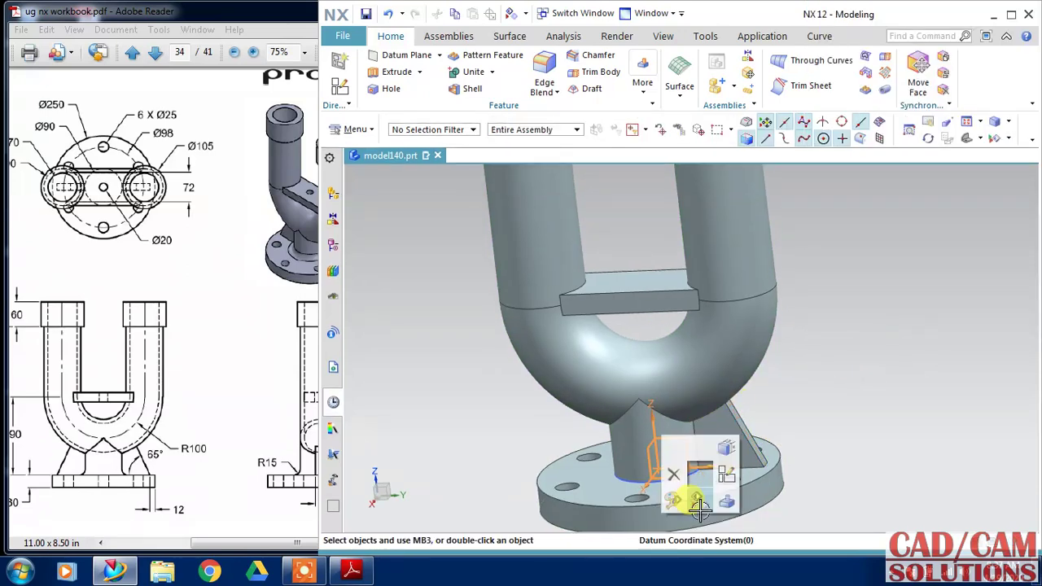
middle_drag(802, 449, 542, 309)
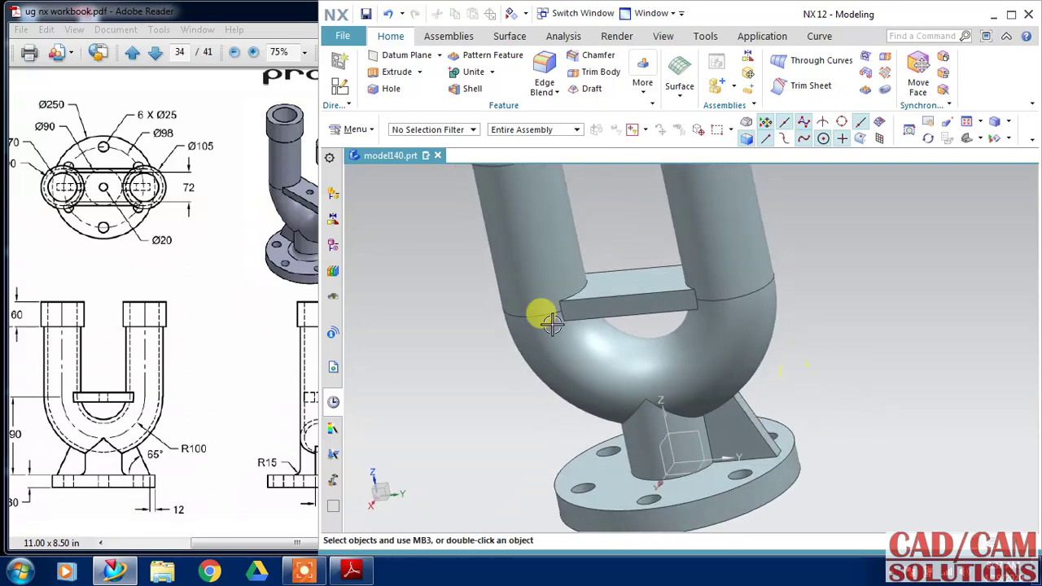
click(651, 88)
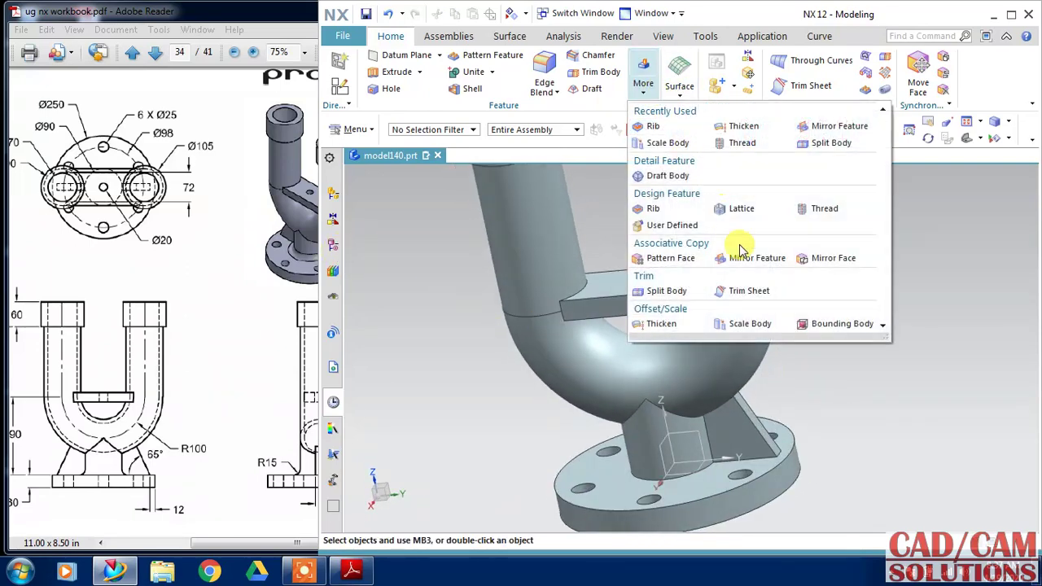
click(769, 262)
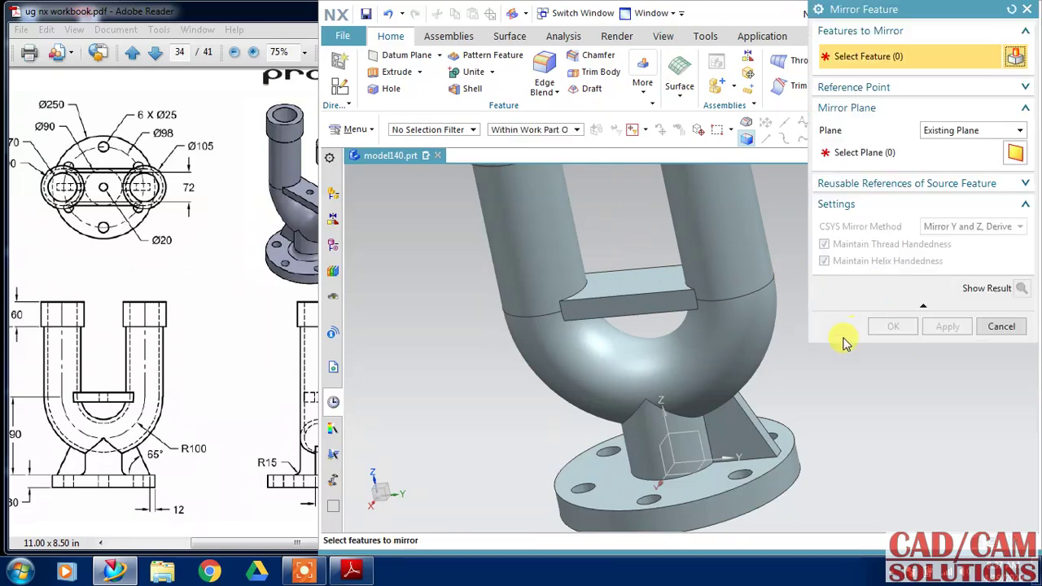
click(330, 249)
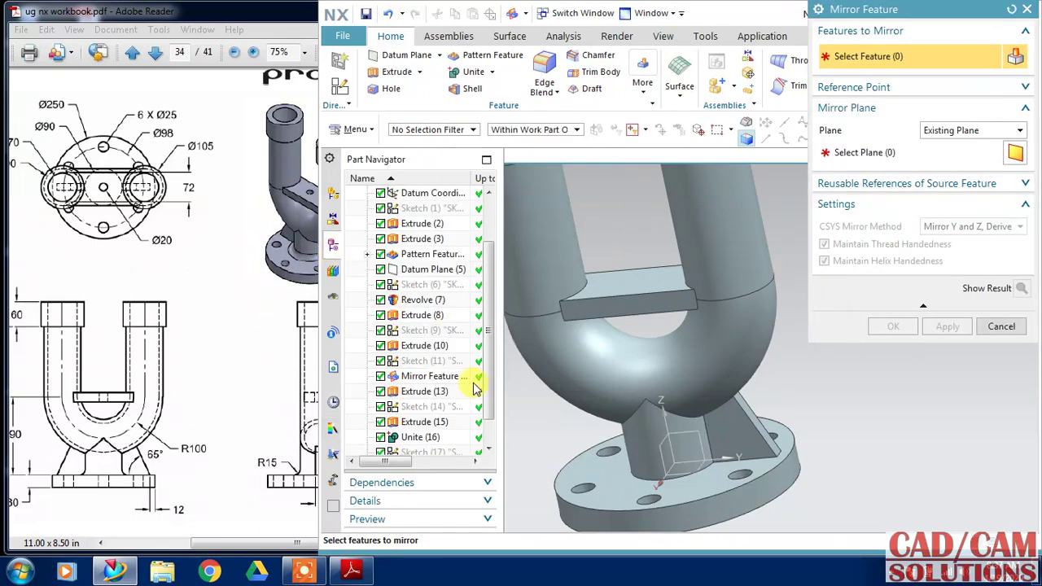
scroll(493, 407, down, 1)
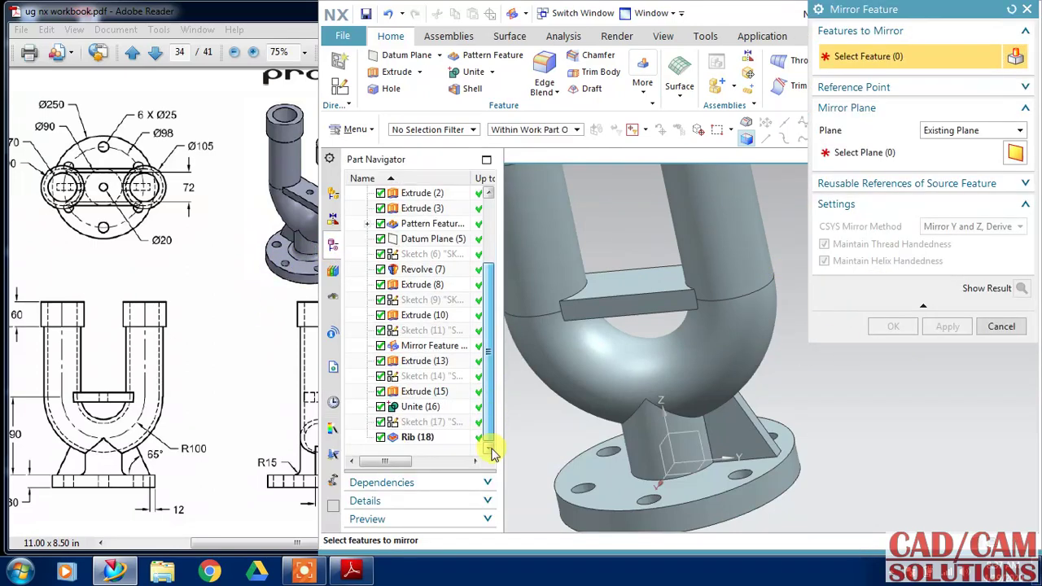
click(419, 437)
click(417, 424)
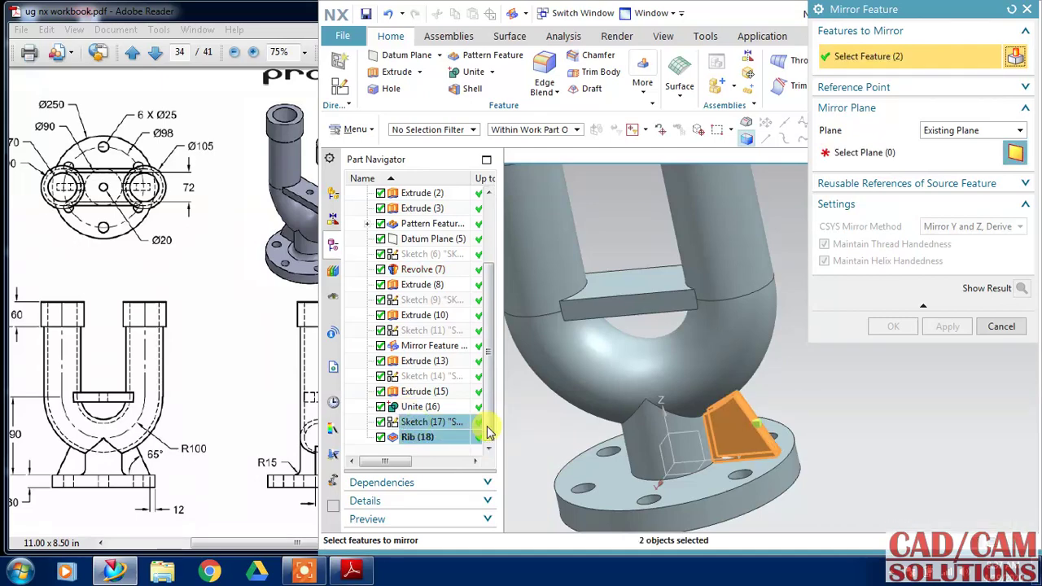
click(866, 153)
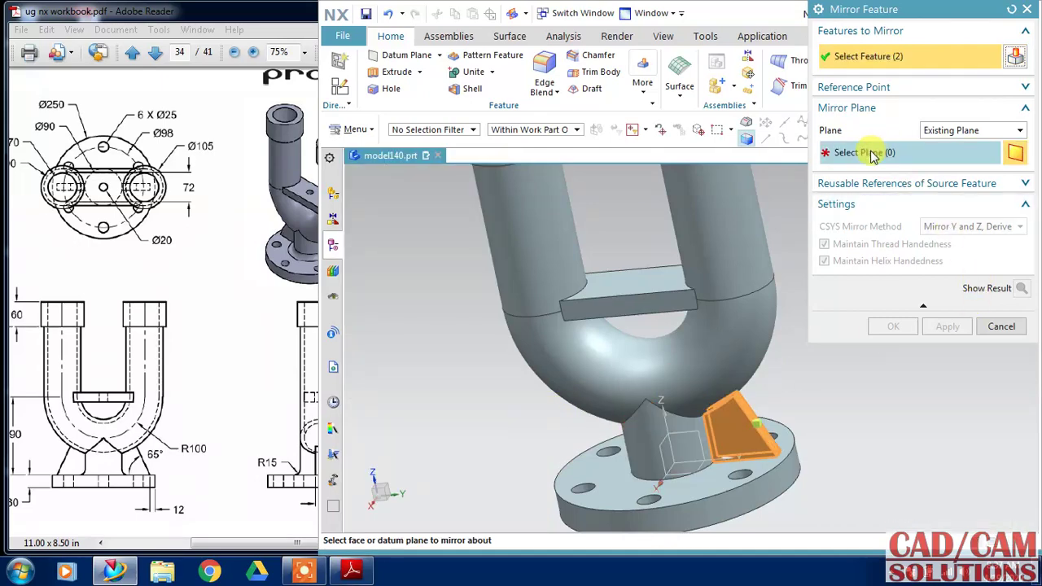
click(658, 446)
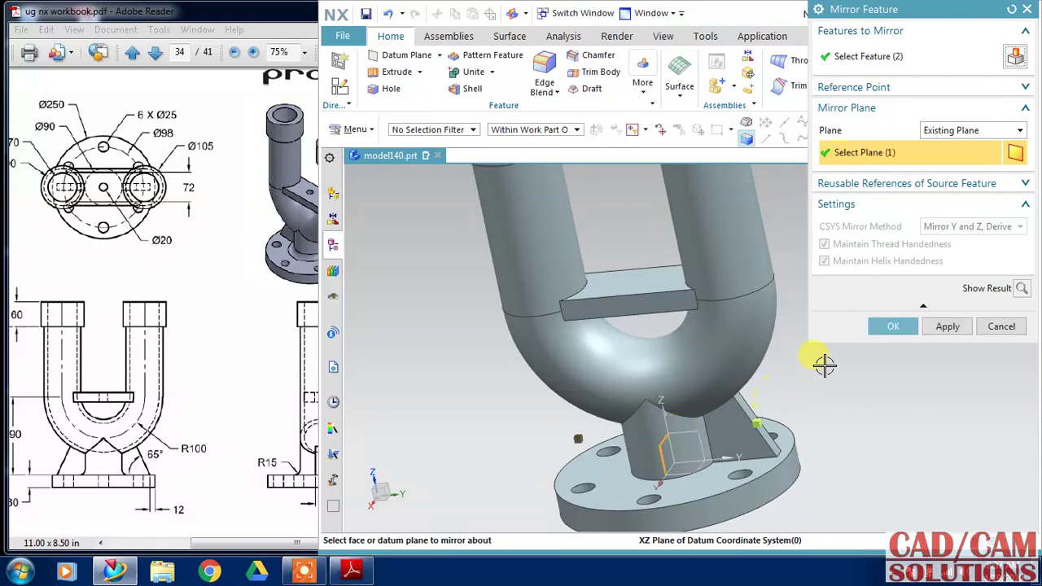
click(873, 329)
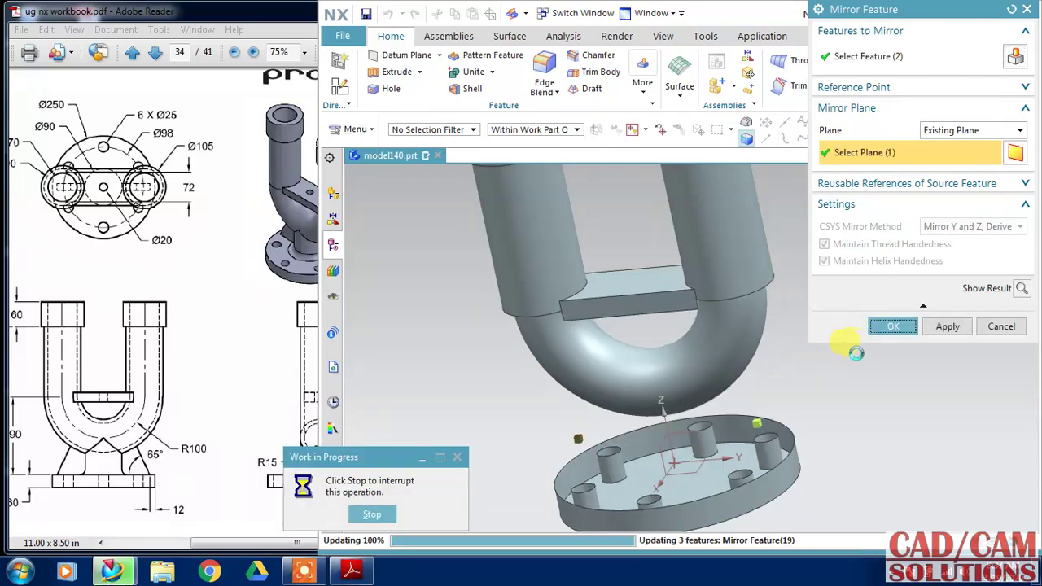
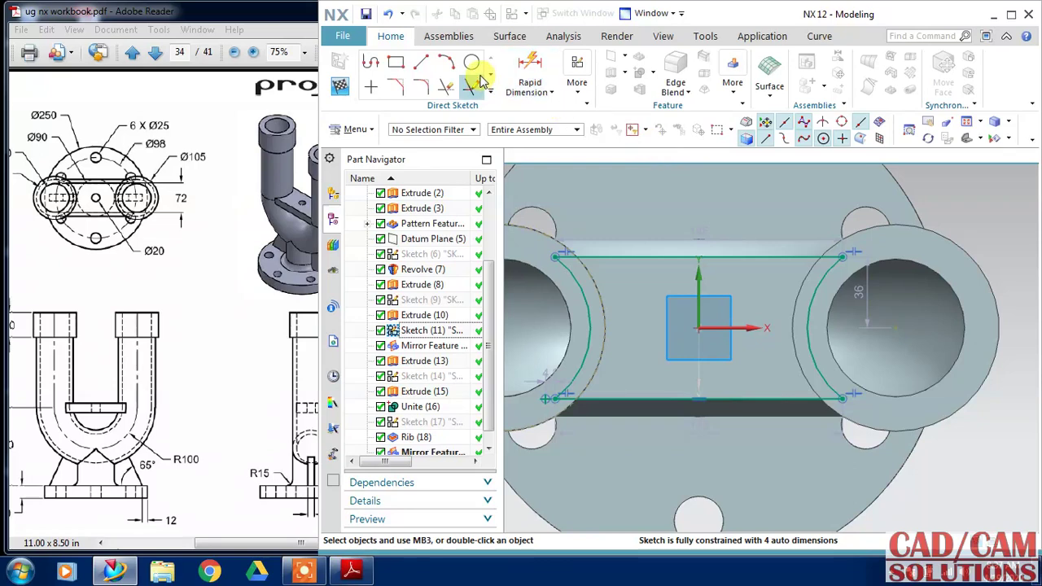
- Add a 20 mm diameter circle centred on the sketch origin to the connecting web's sketch
click(471, 62)
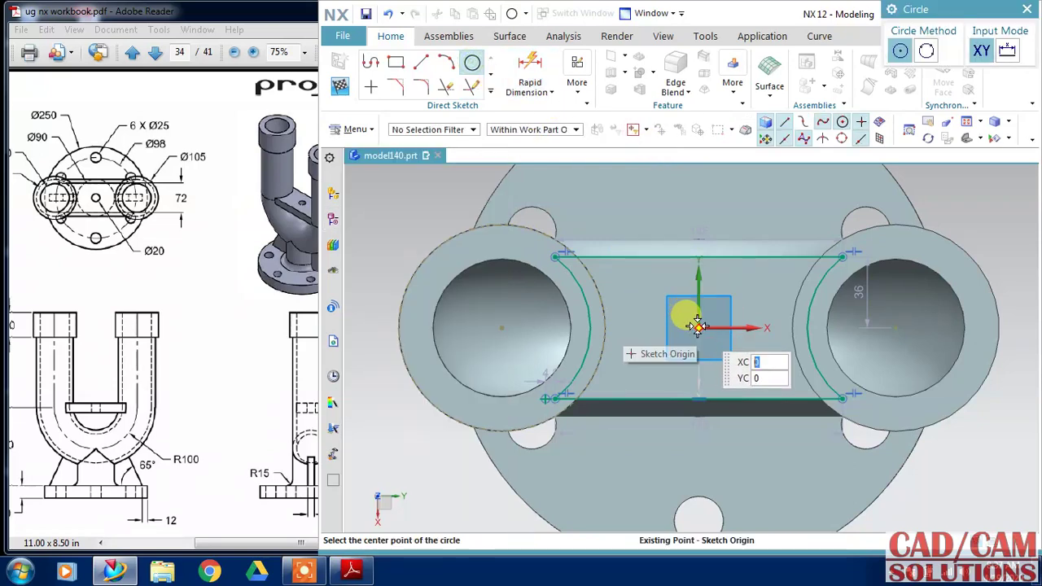
click(696, 325)
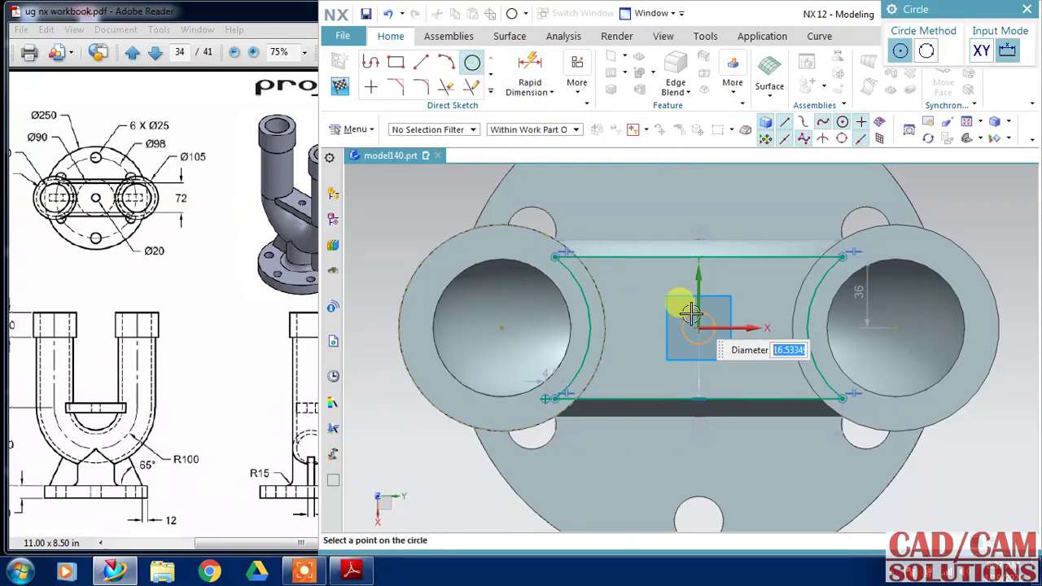
text(20)
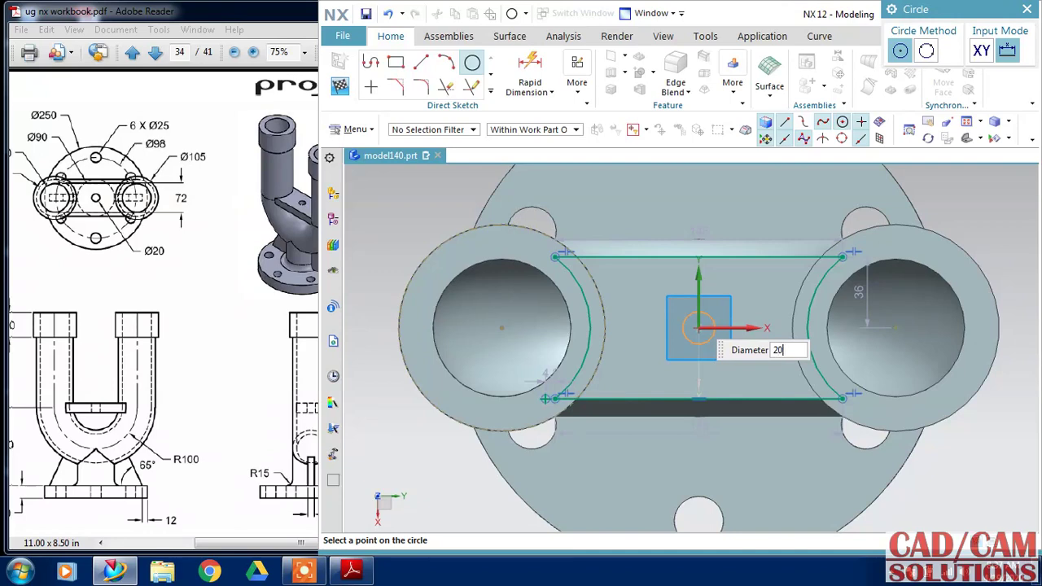
click(681, 303)
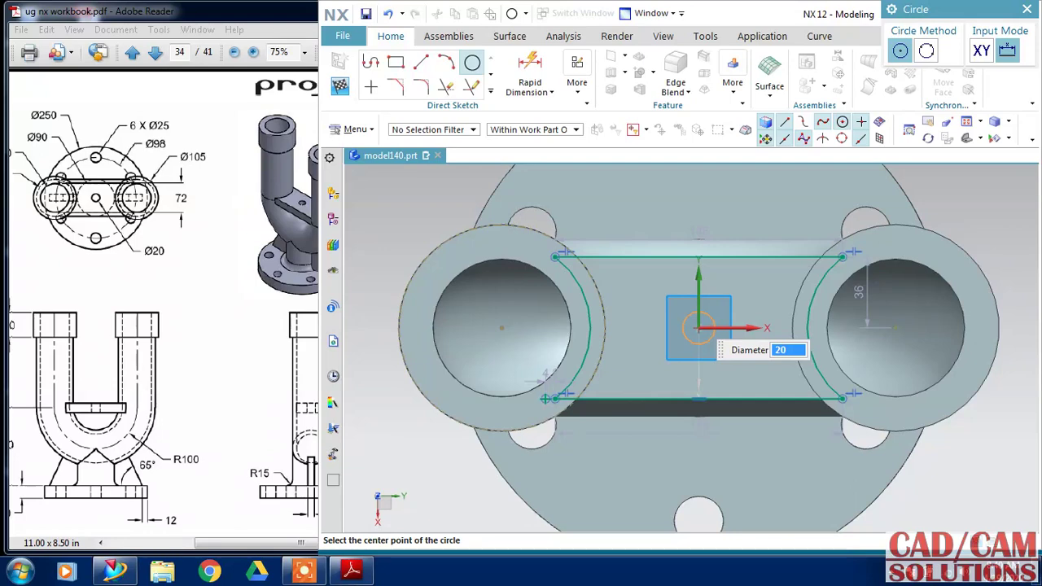
click(690, 311)
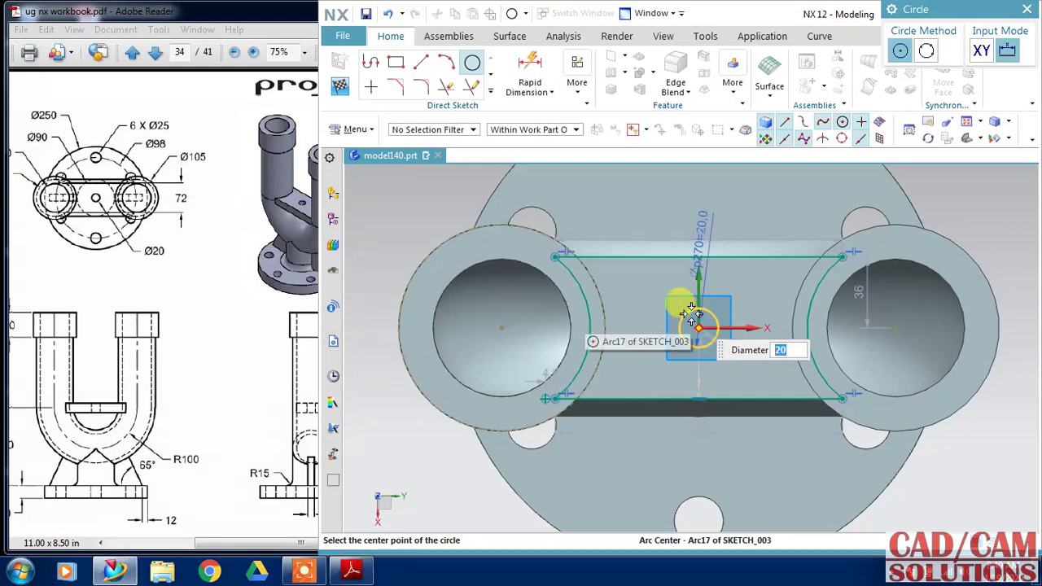
click(317, 574)
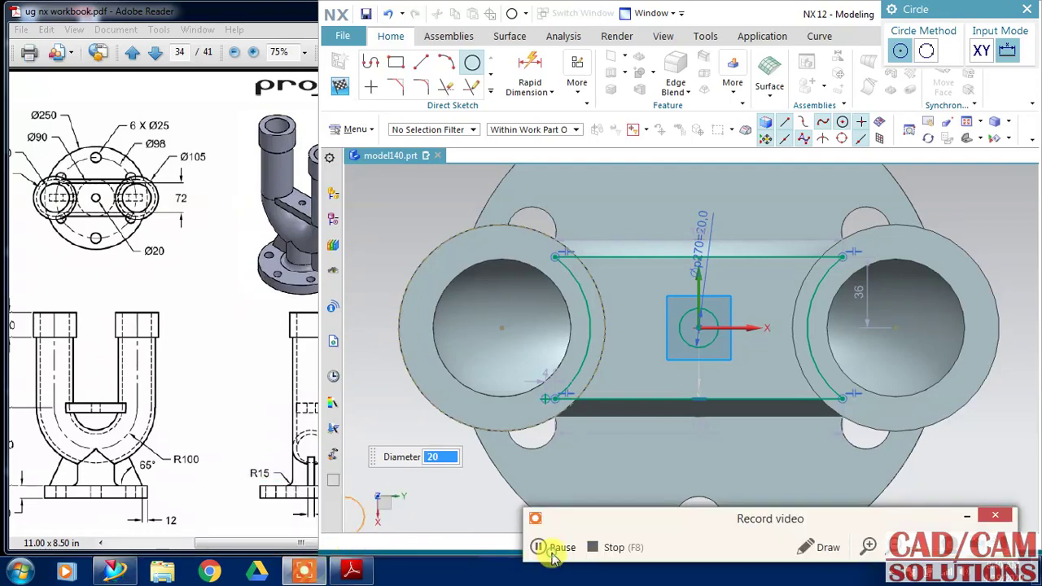
click(552, 546)
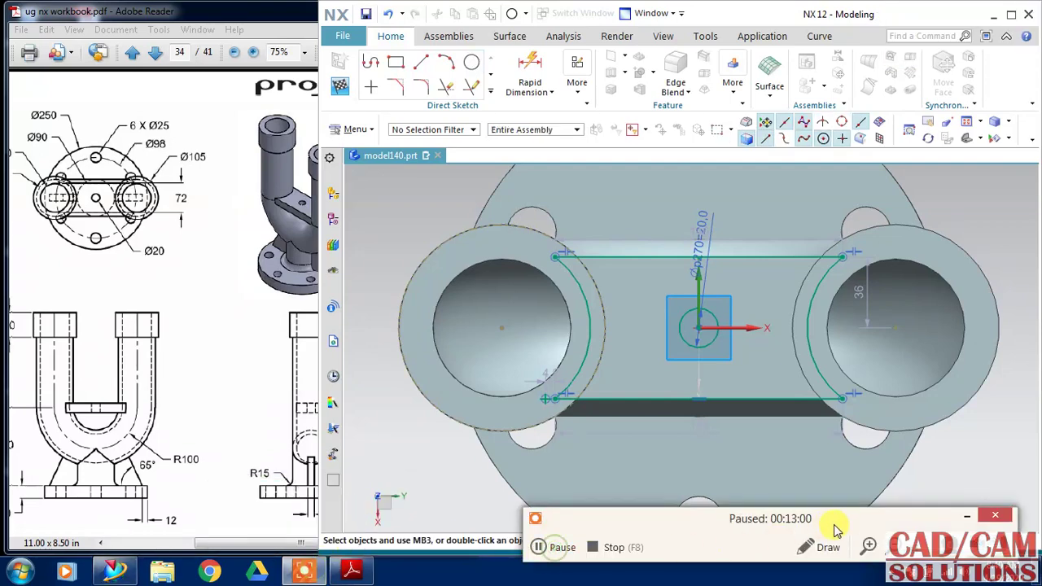
click(556, 547)
click(966, 515)
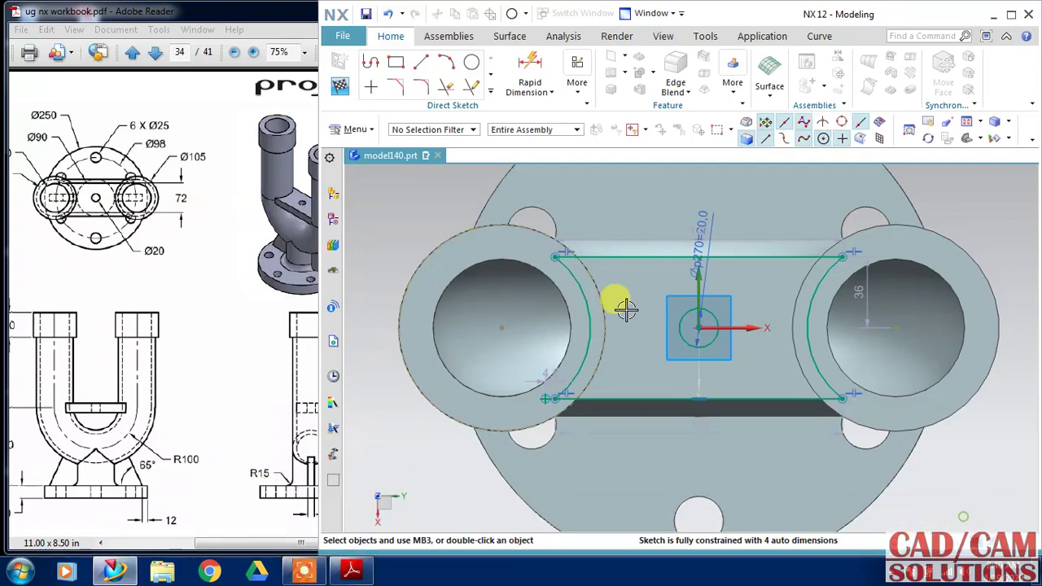
- Finish the web's sketch and add the 20 mm circle to the web extrusion's section to make the centre hole
click(340, 86)
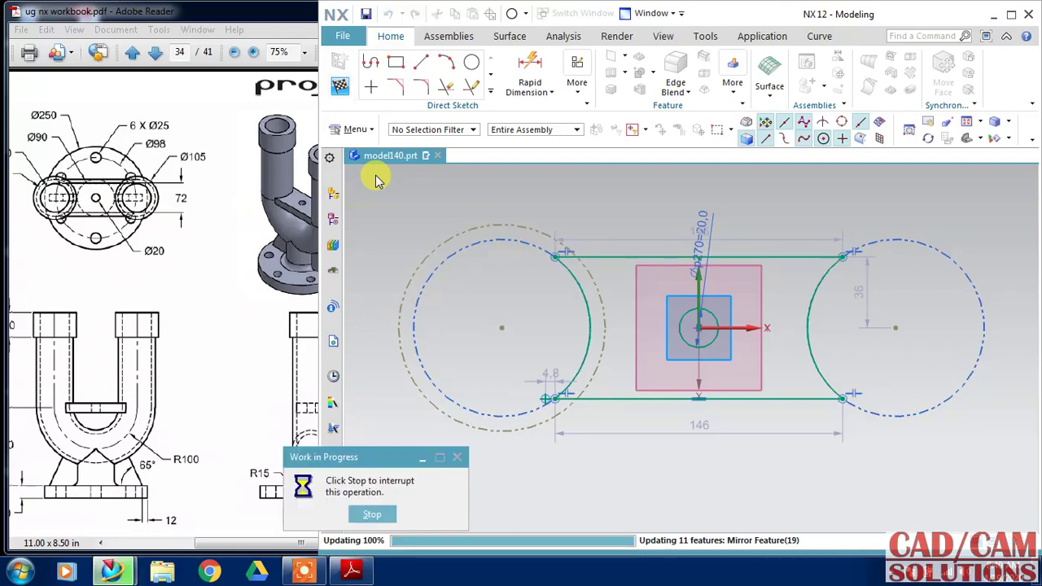
middle_drag(528, 309, 502, 323)
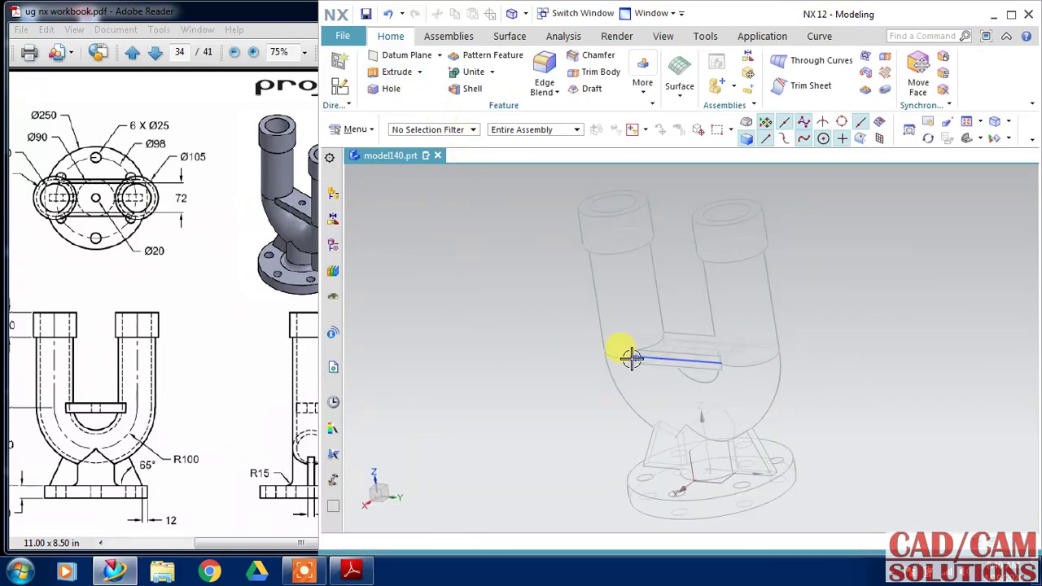
double_click(672, 326)
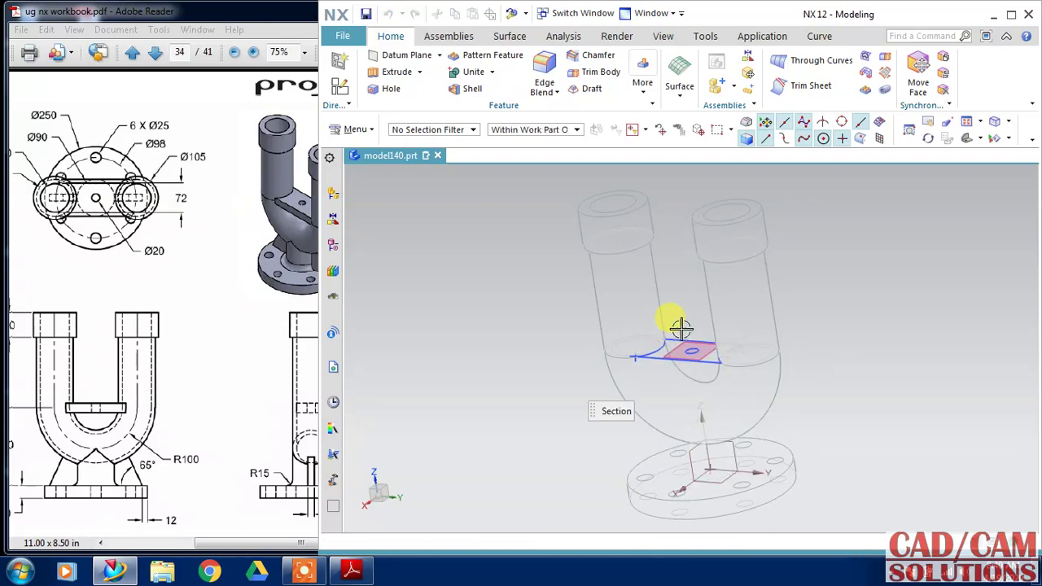
scroll(691, 333, up, 3)
click(630, 126)
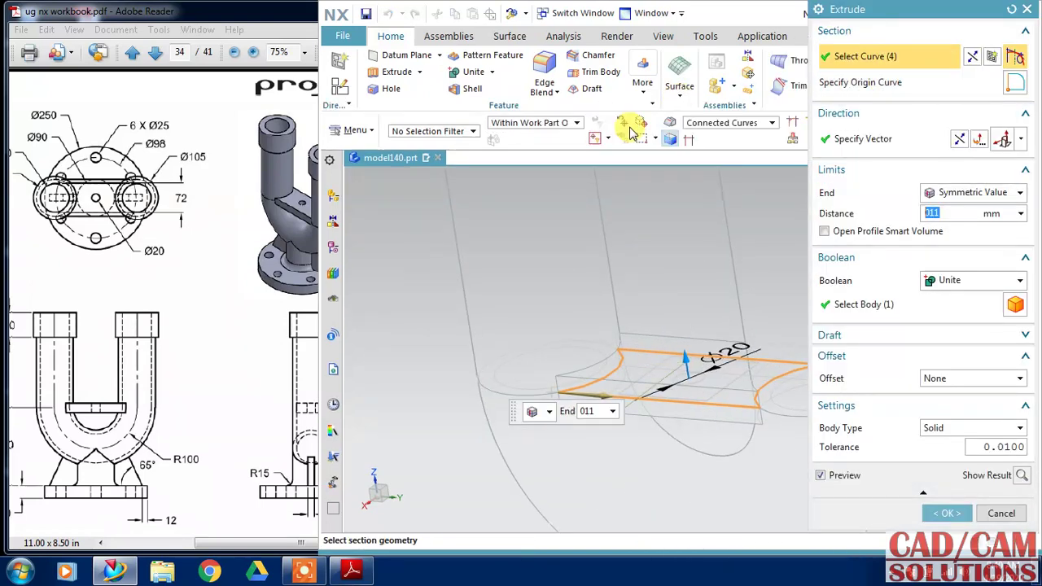
click(689, 371)
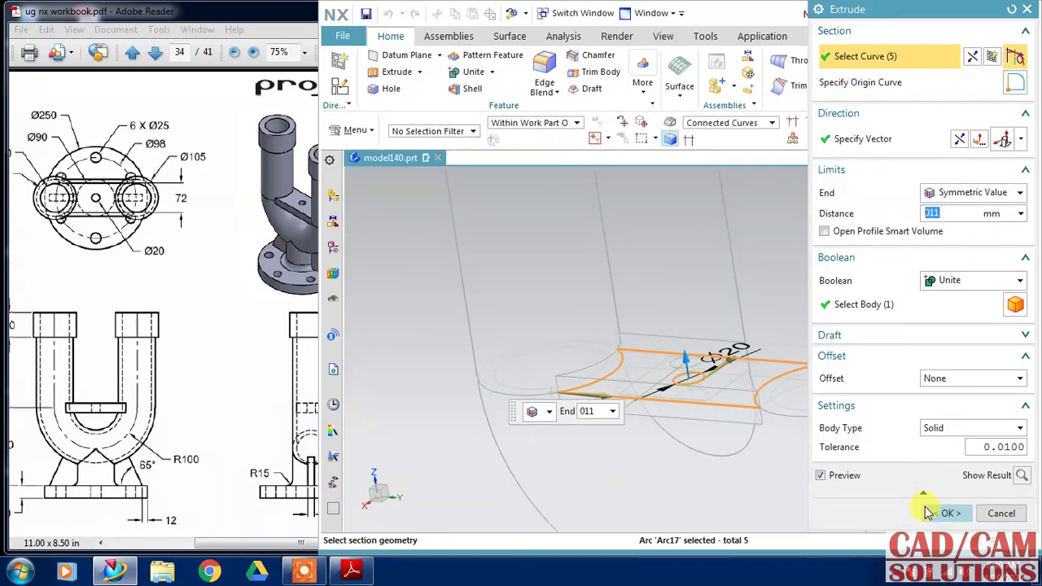
click(946, 512)
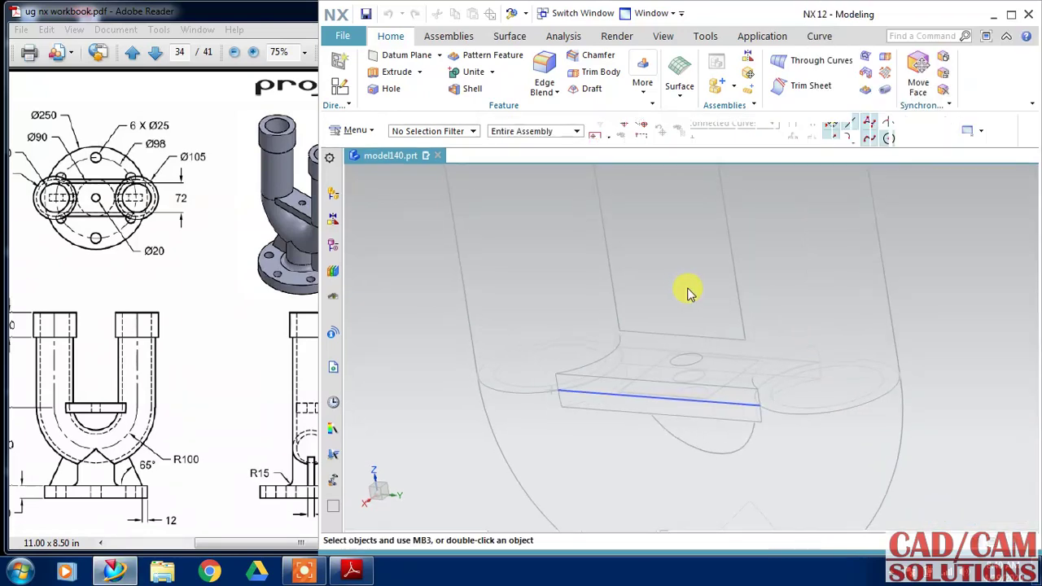
mouse_move(690, 288)
middle_down()
mouse_move(690, 336)
mouse_move(691, 318)
middle_up()
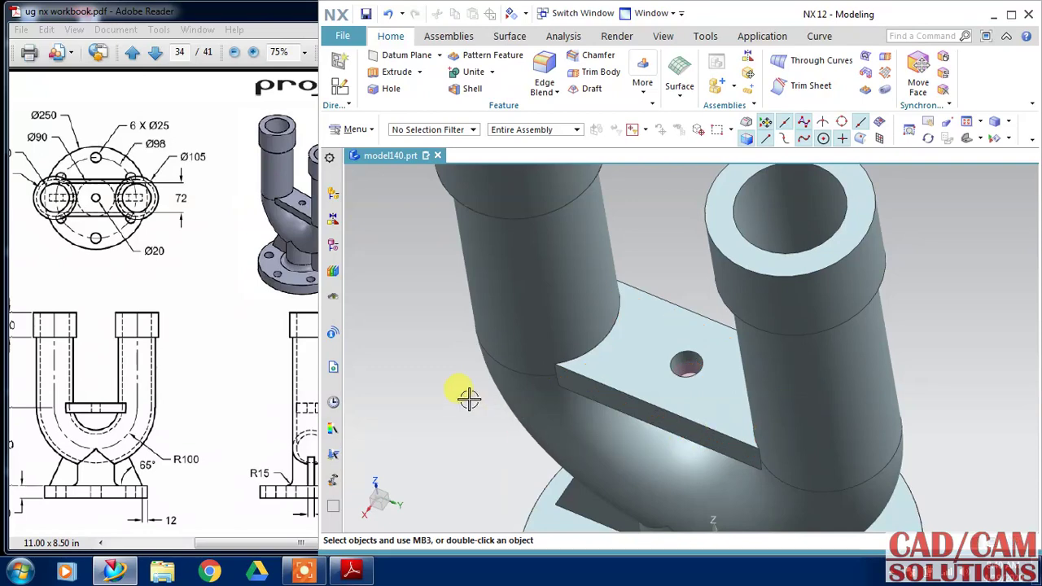
scroll(468, 398, down, 3)
middle_drag(488, 396, 549, 349)
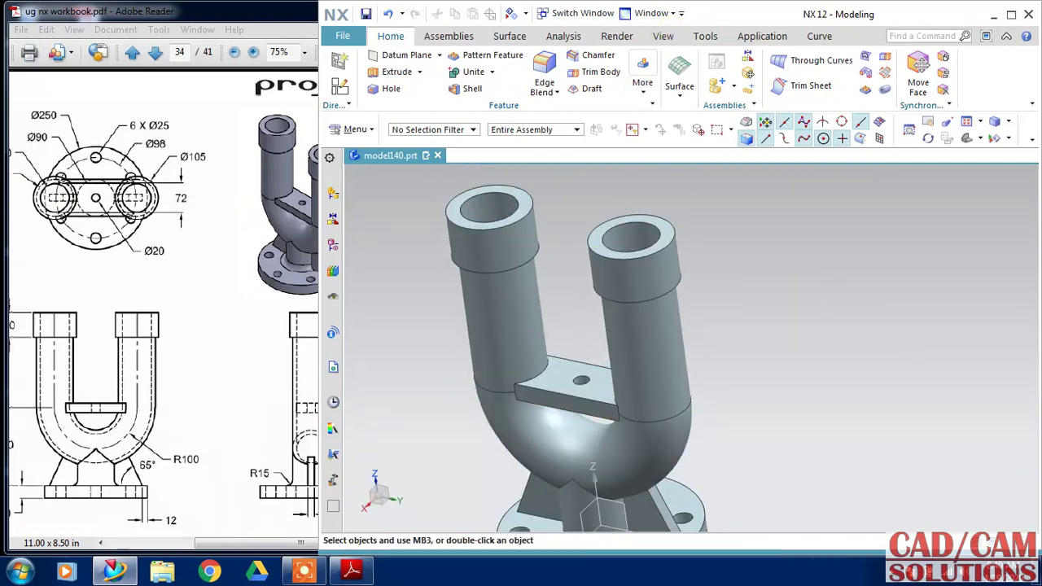
- Maximize the modelling window, show the whole fitting in a pictorial view, and hide the datum coordinate system
double_click(709, 11)
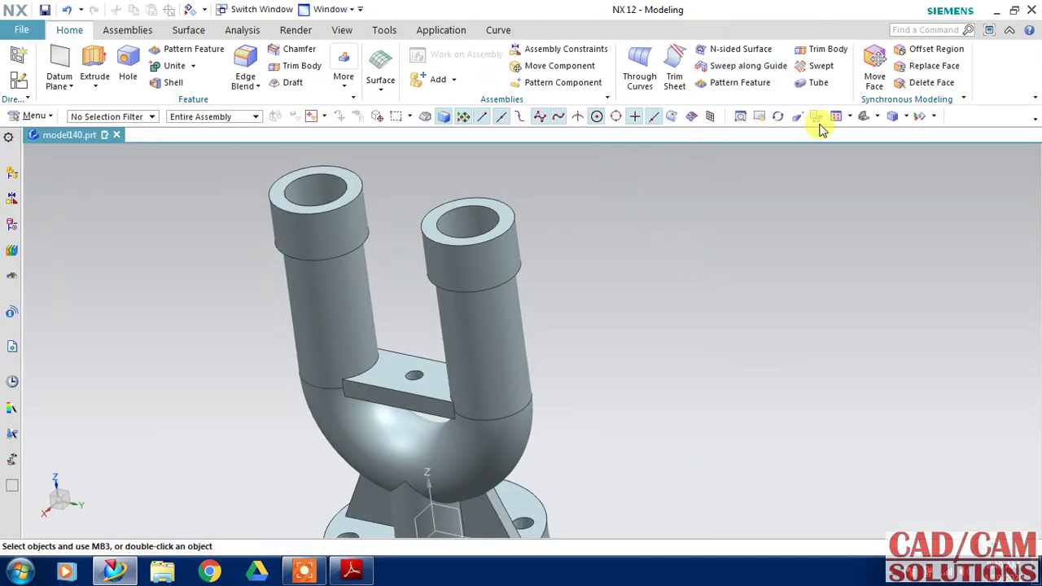
click(861, 119)
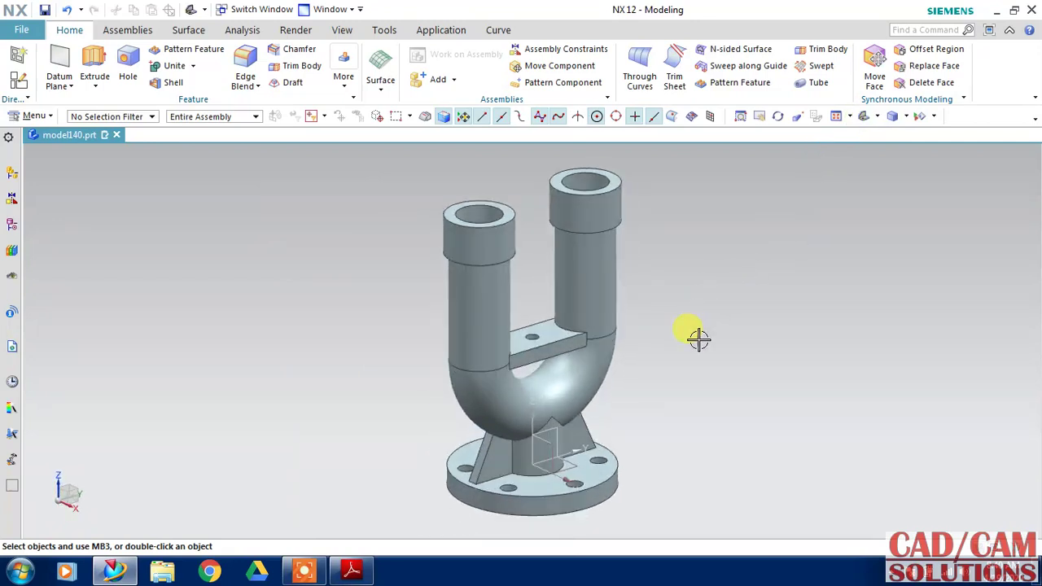
click(11, 224)
click(12, 199)
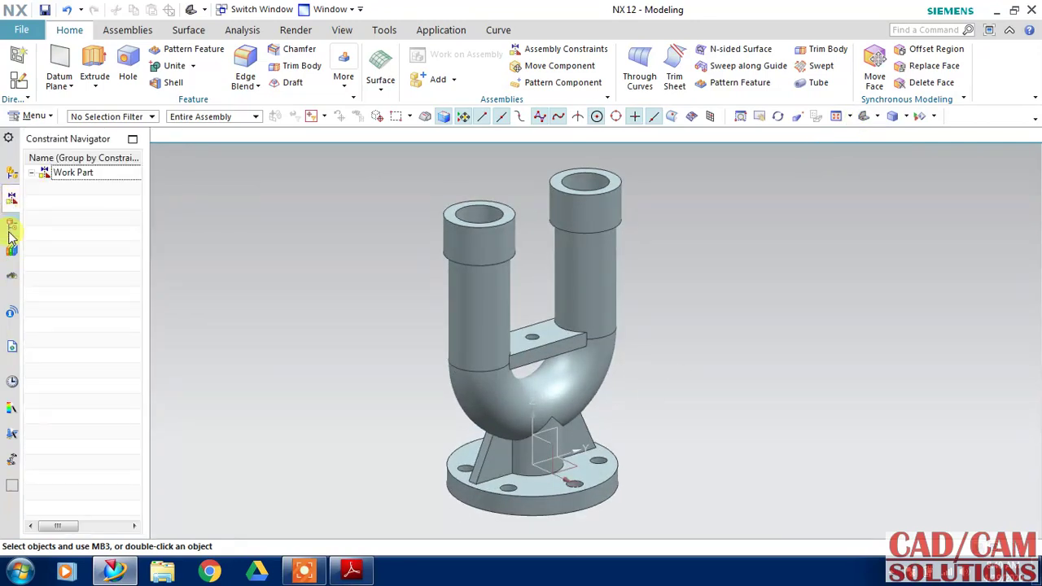
click(11, 228)
scroll(110, 236, up, 5)
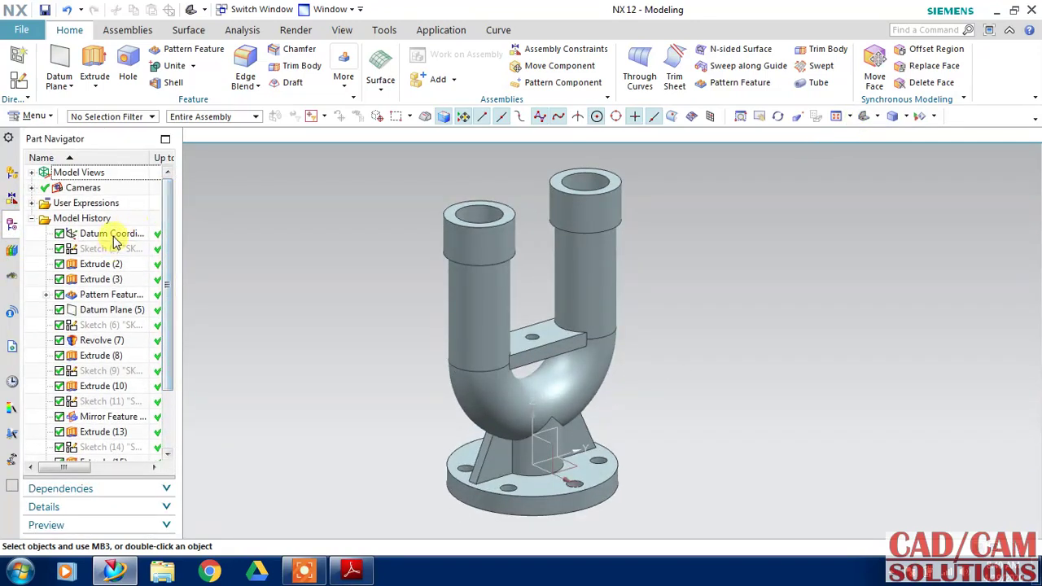
right_click(114, 236)
click(134, 158)
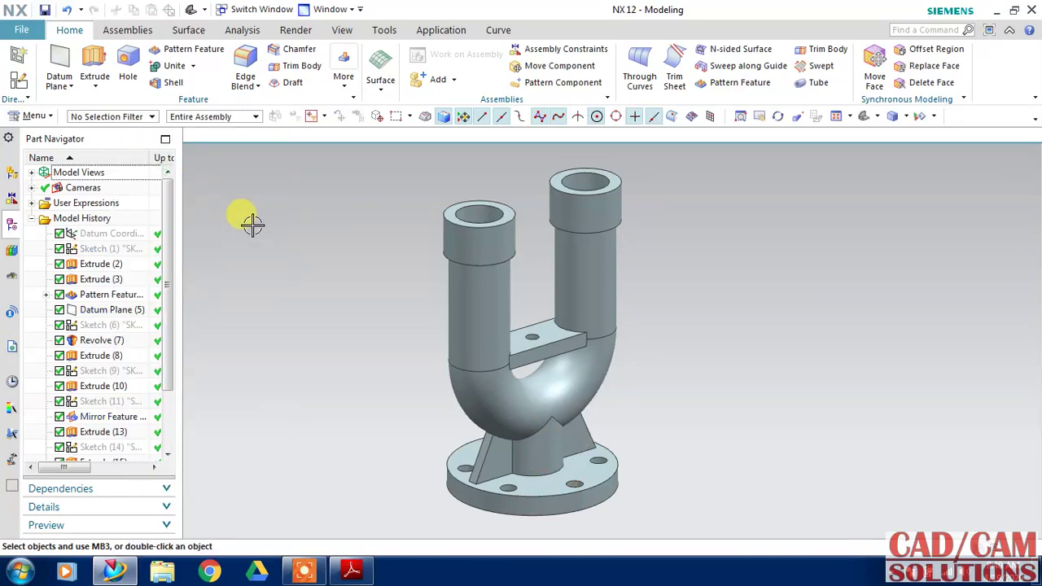
- Bring up the visibility and visualization commands for the fitting's display
click(342, 31)
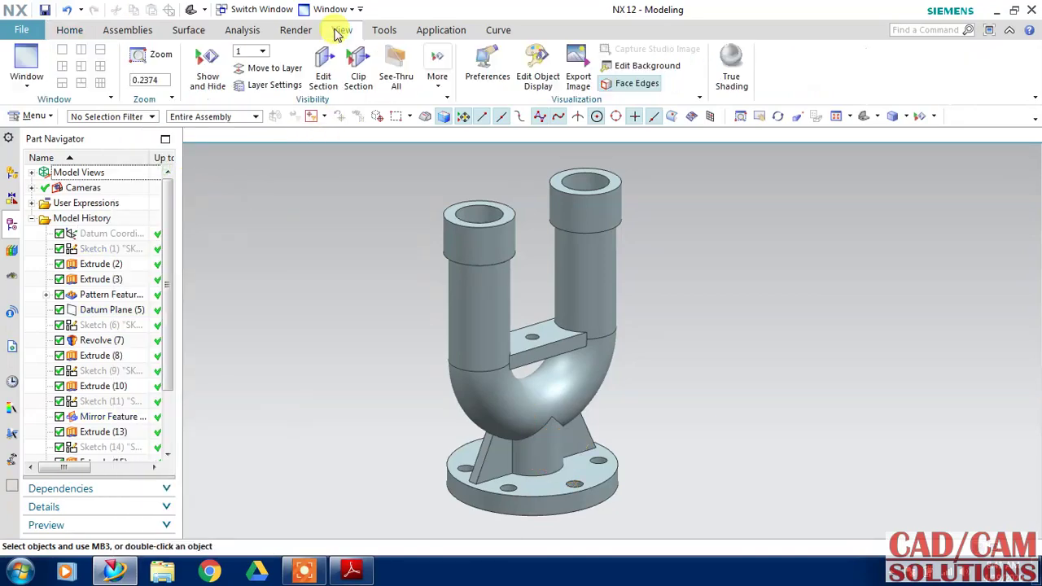